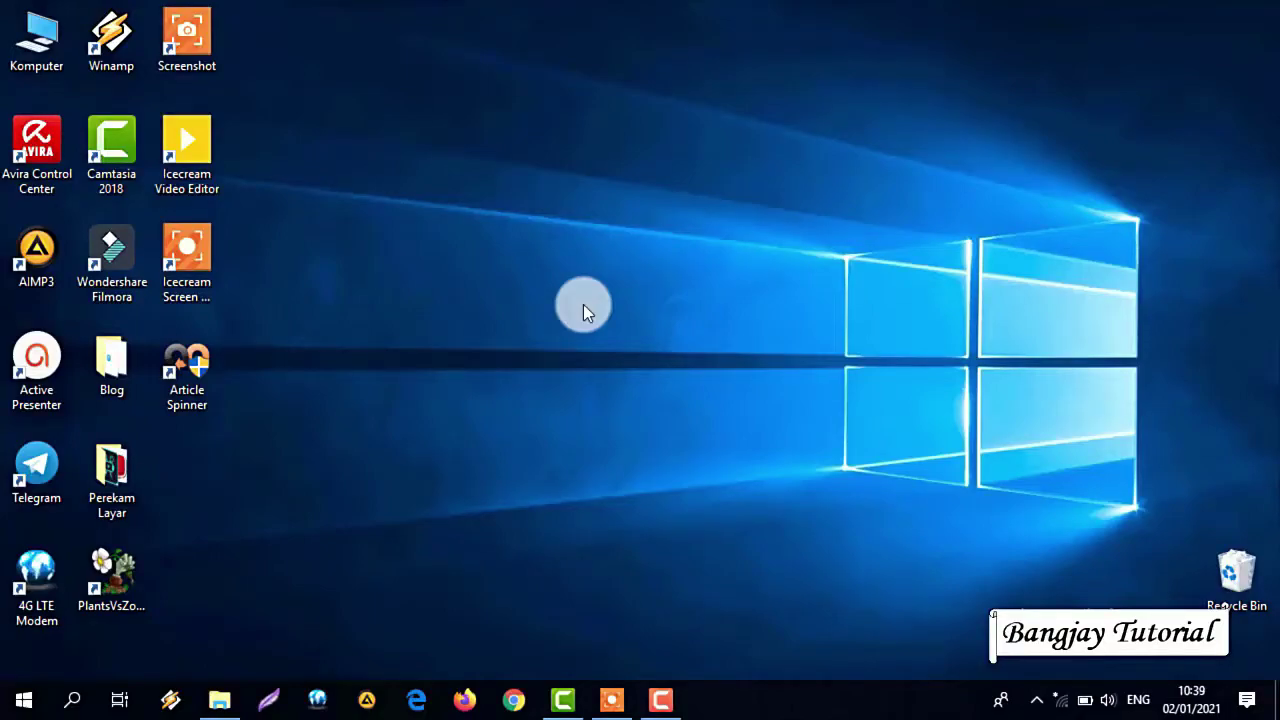
- Switch to Icecream Screen Recorder and display the available video capture modes
click(612, 699)
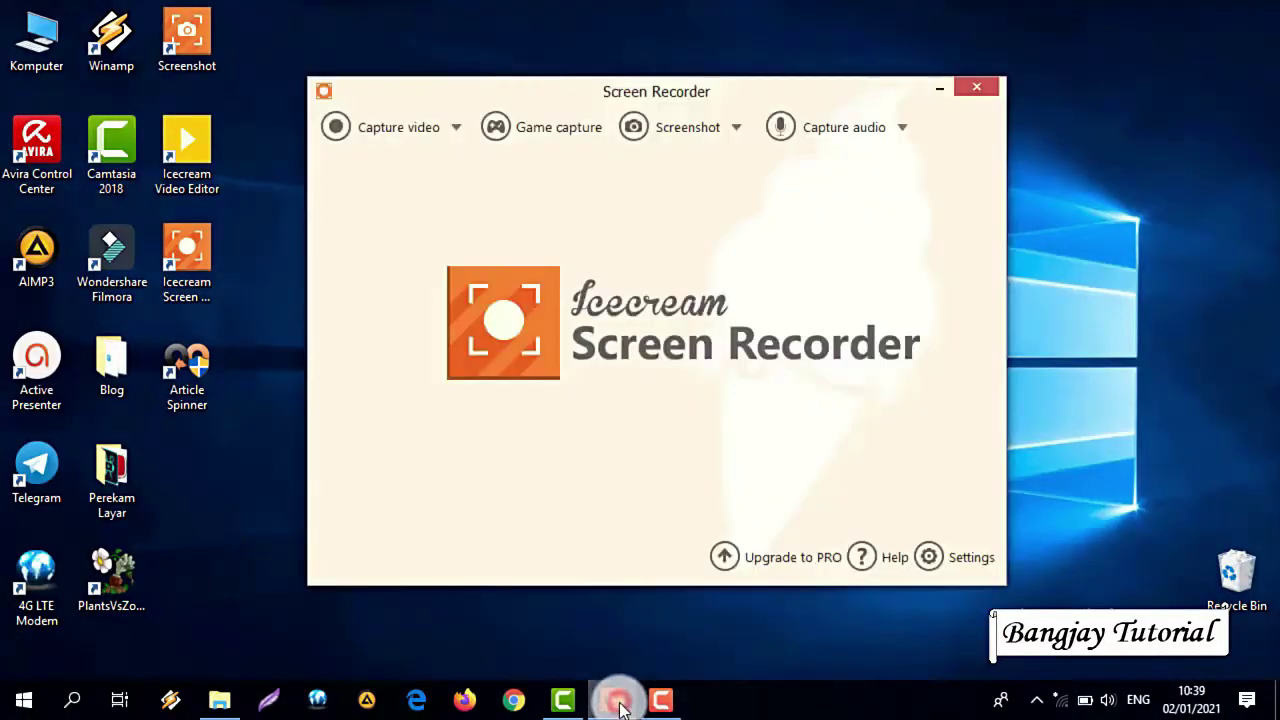
mouse_move(640, 88)
mouse_down()
mouse_move(643, 76)
mouse_move(626, 92)
mouse_up()
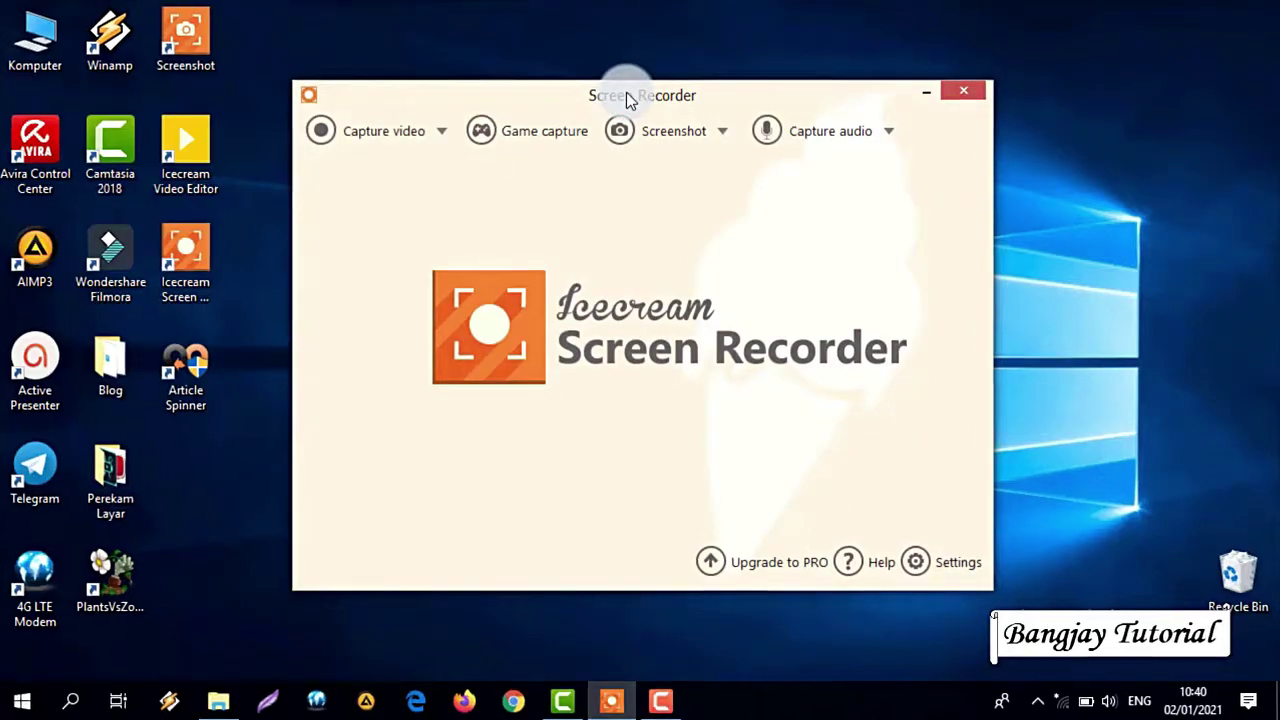
click(384, 124)
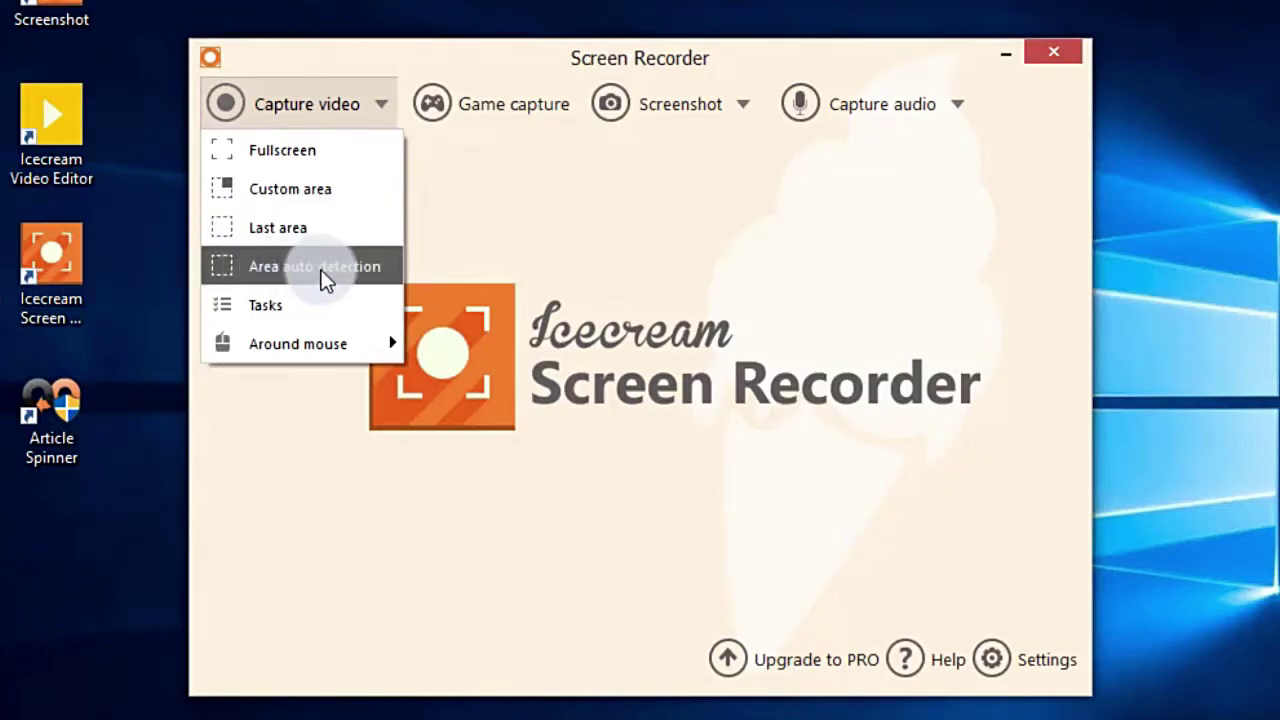
mouse_move(302, 338)
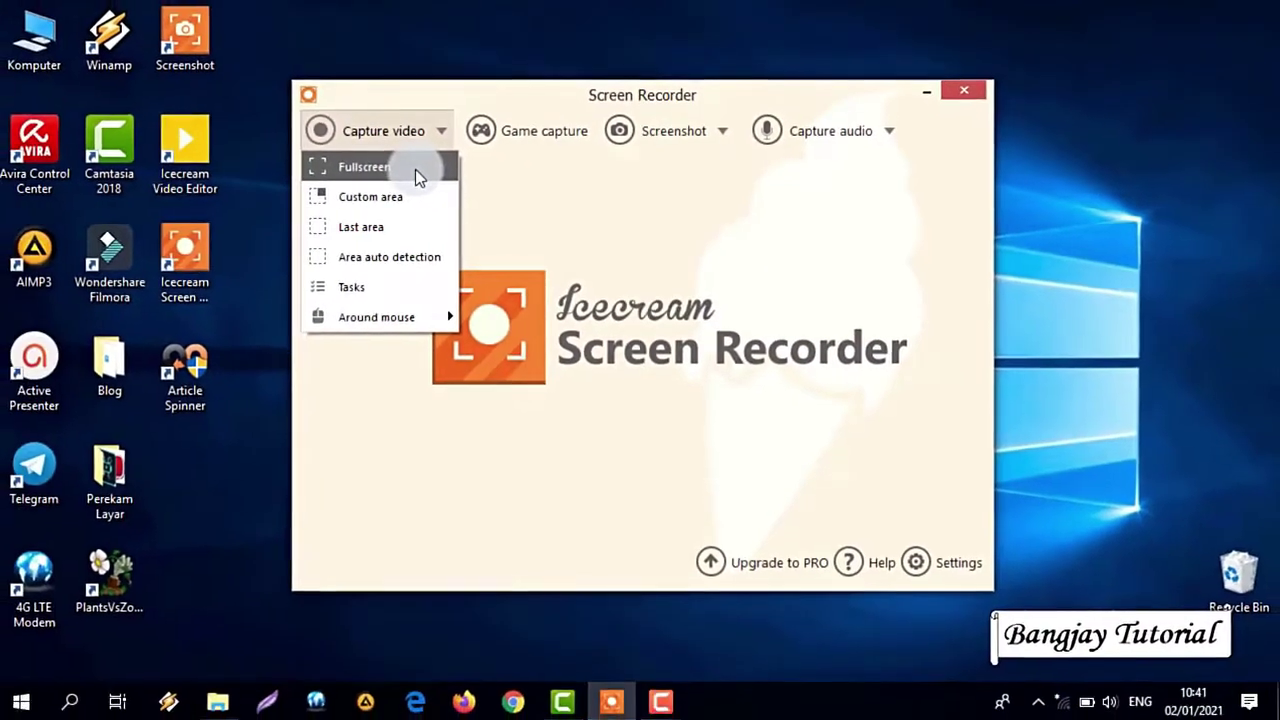
- Set up a fullscreen video capture, and close the recording controls without recording
click(352, 163)
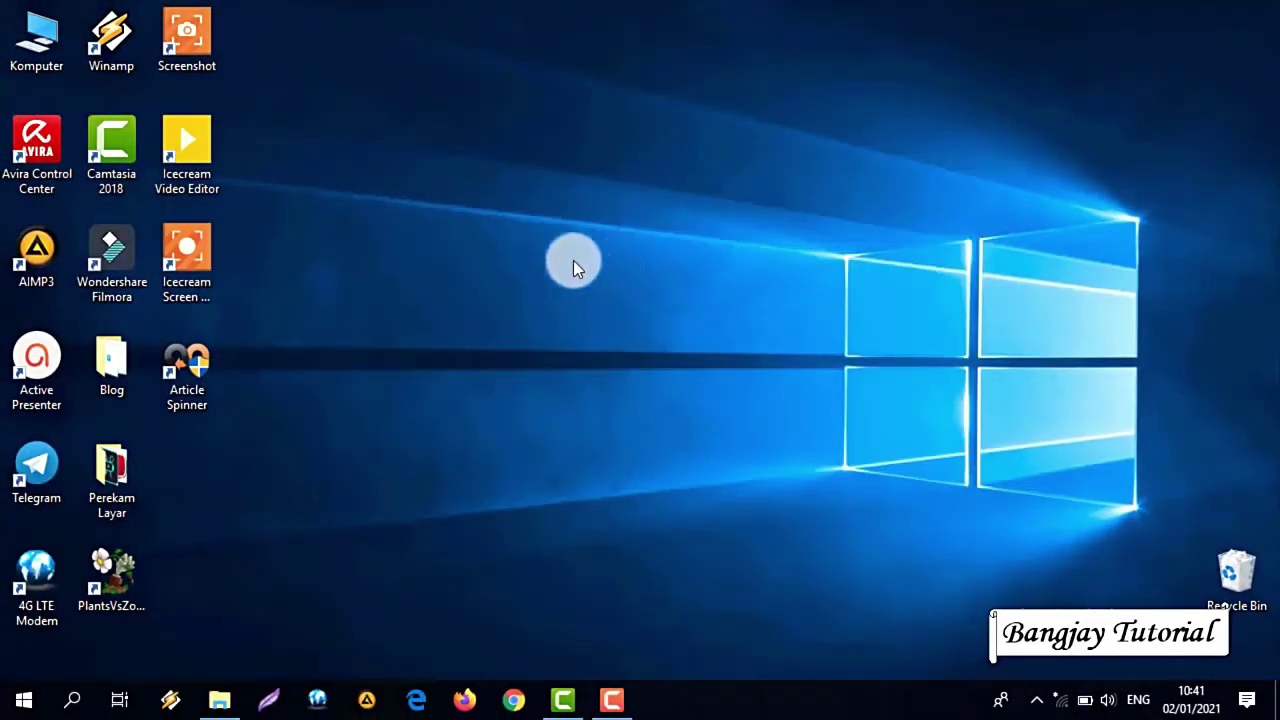
click(588, 338)
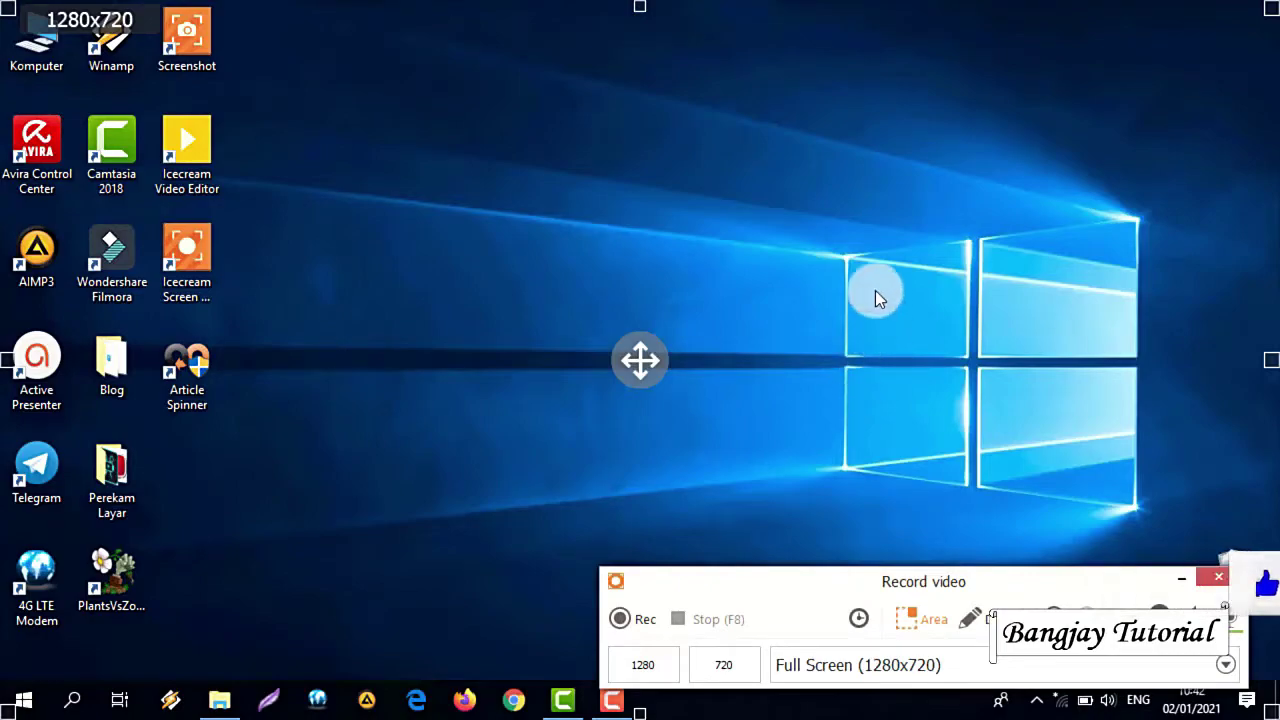
click(1220, 577)
- Mark out a custom recording area of about 748x421, adjust it to about 779x430, and close it without recording
click(370, 134)
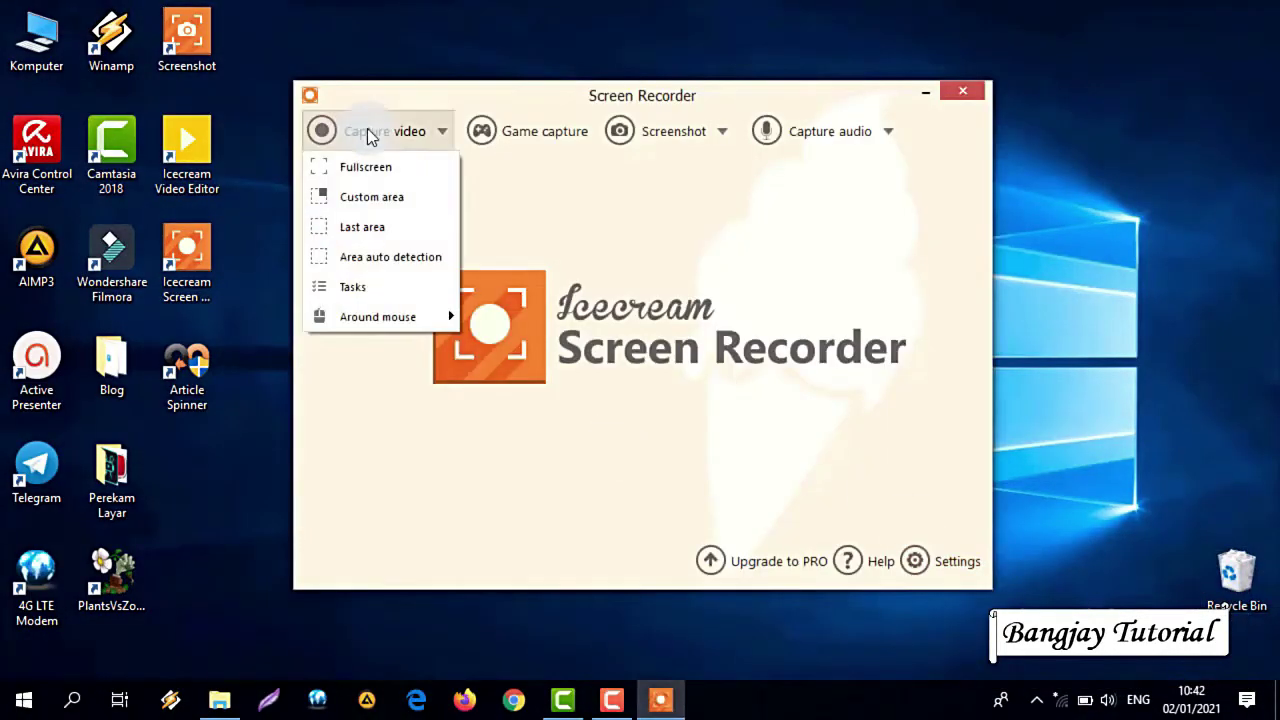
click(368, 201)
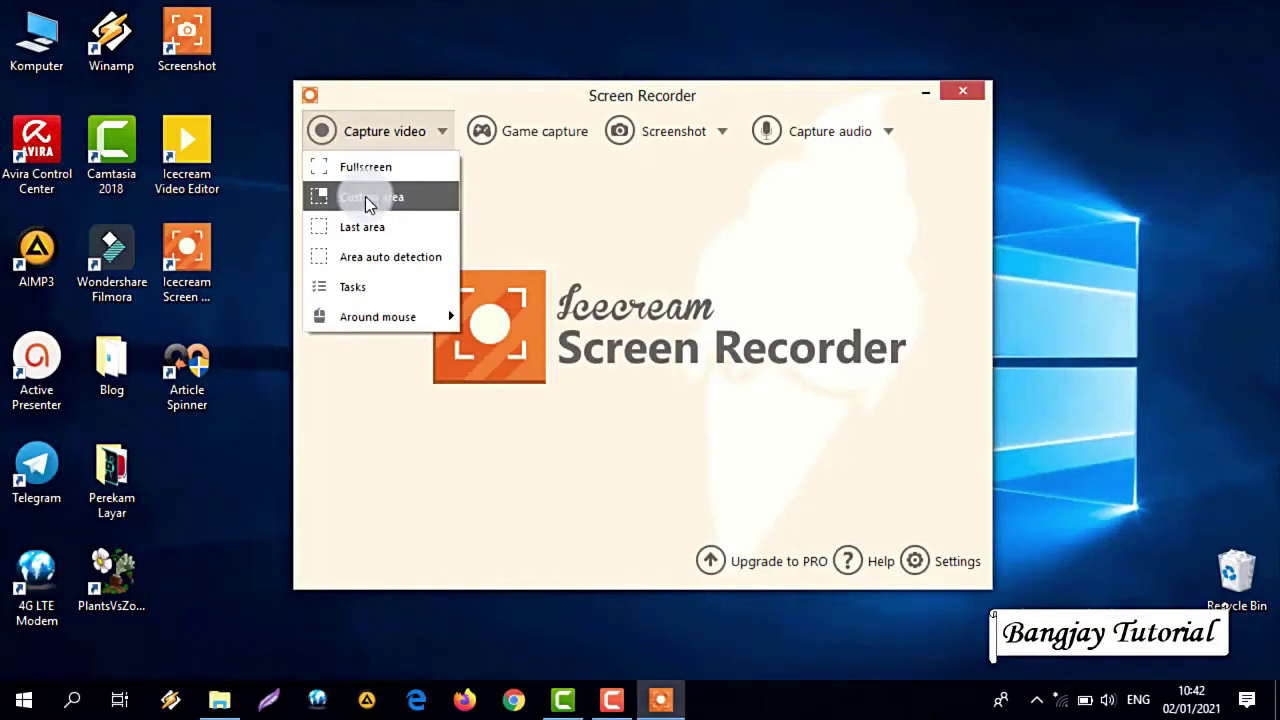
click(368, 201)
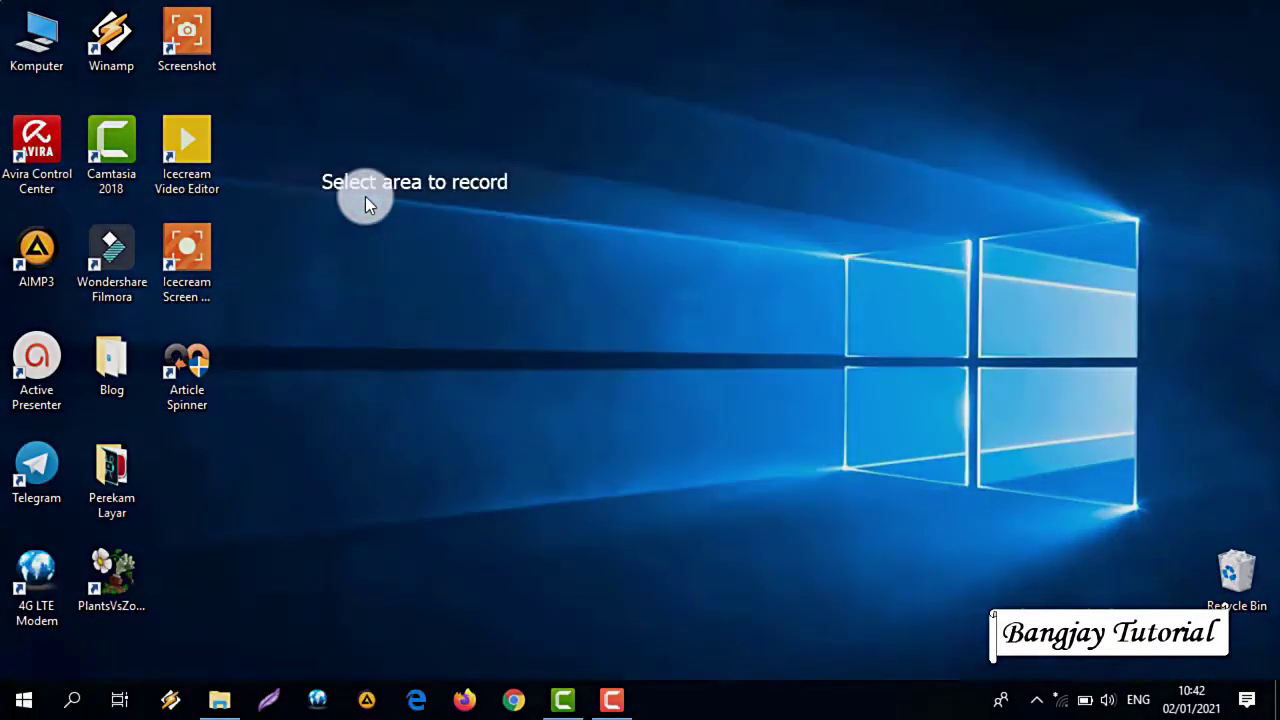
drag(304, 89, 1051, 509)
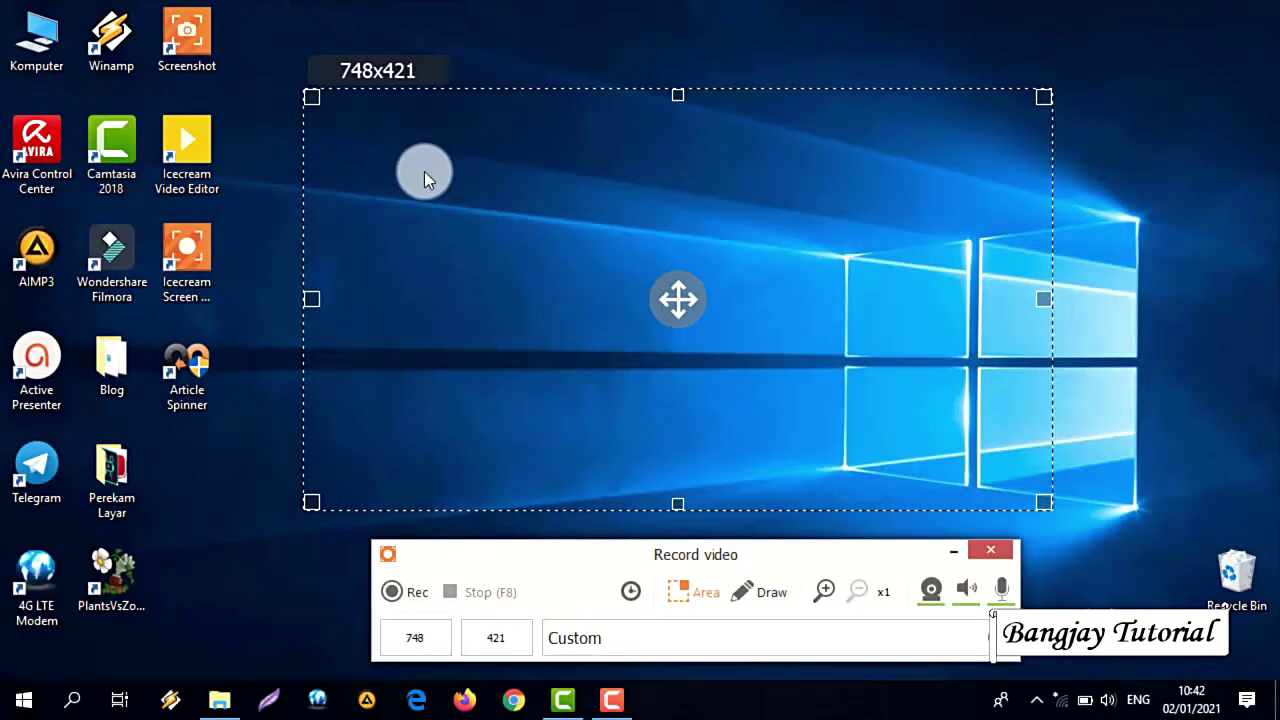
drag(311, 95, 281, 60)
drag(662, 503, 669, 474)
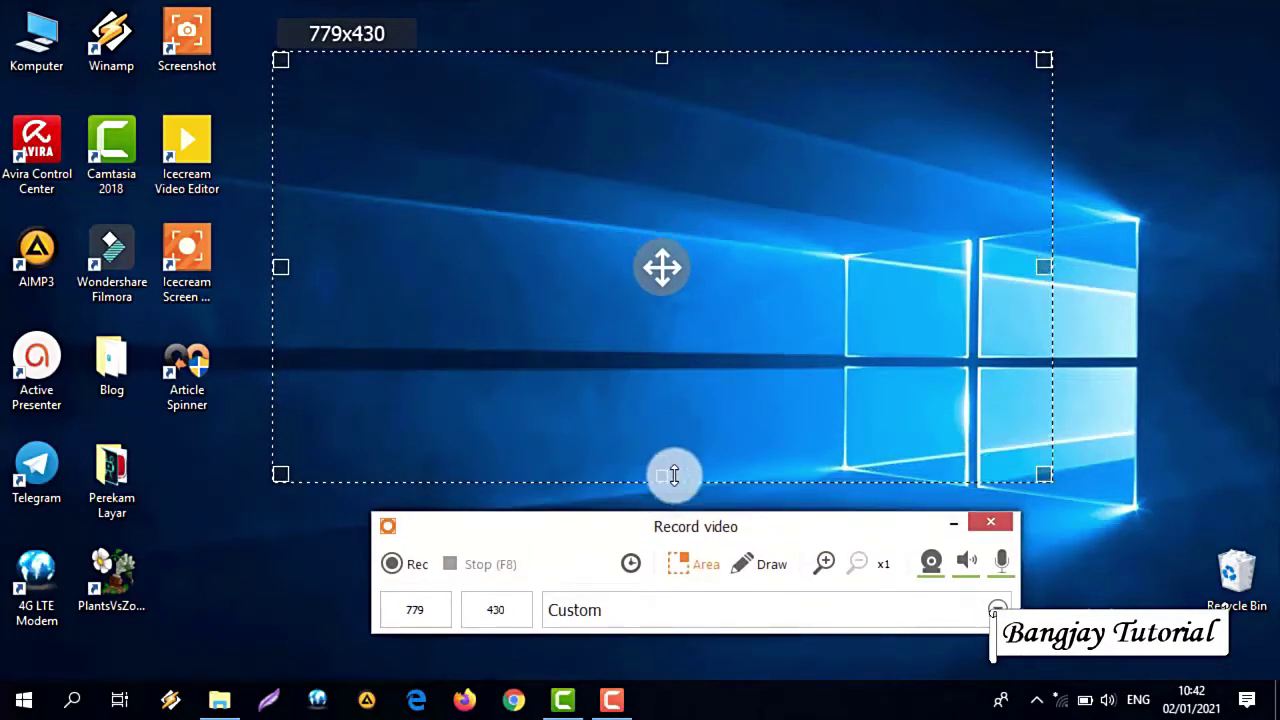
click(990, 526)
- Reuse the last recording area, enlarge it to about 771x511, and close it without recording
click(398, 140)
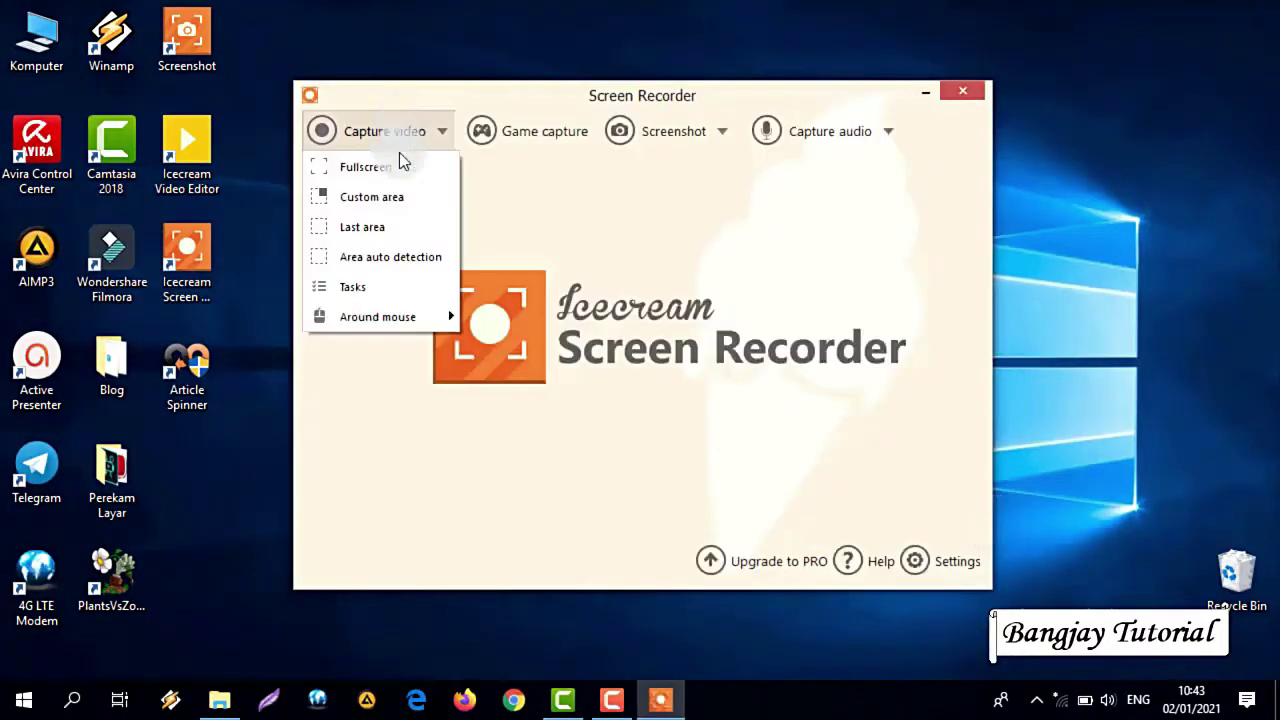
click(410, 232)
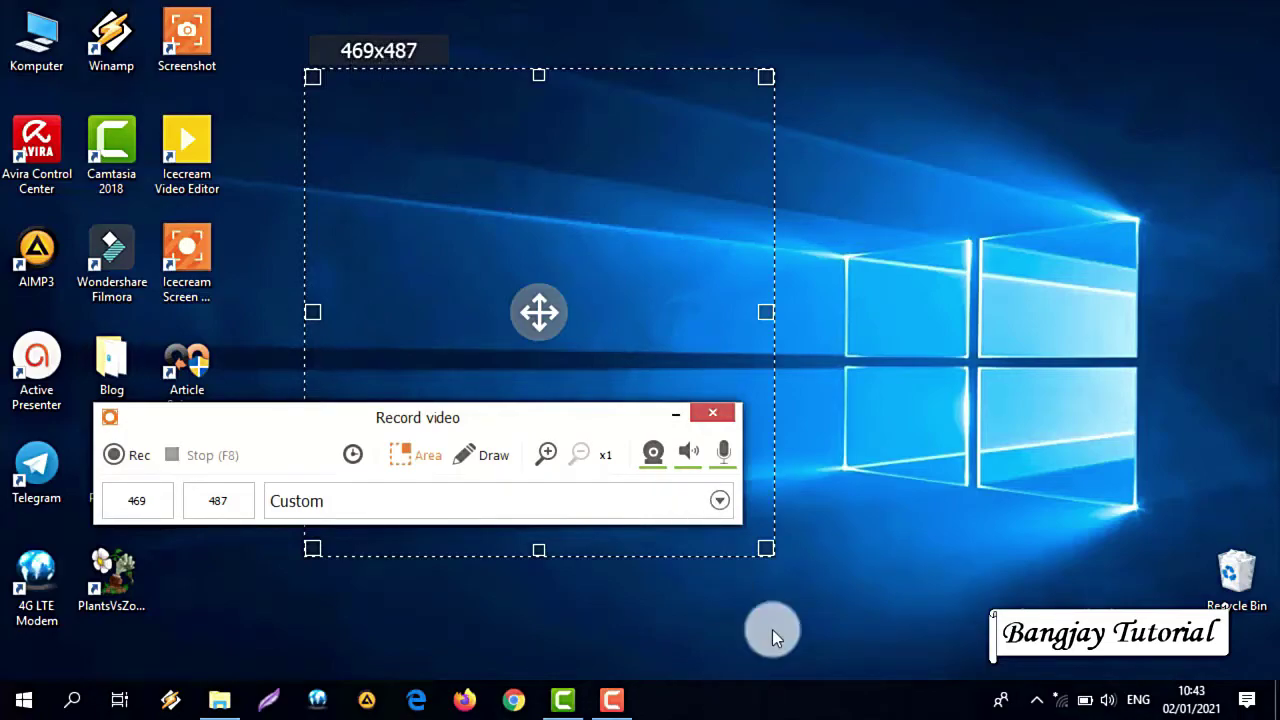
drag(768, 546, 1068, 573)
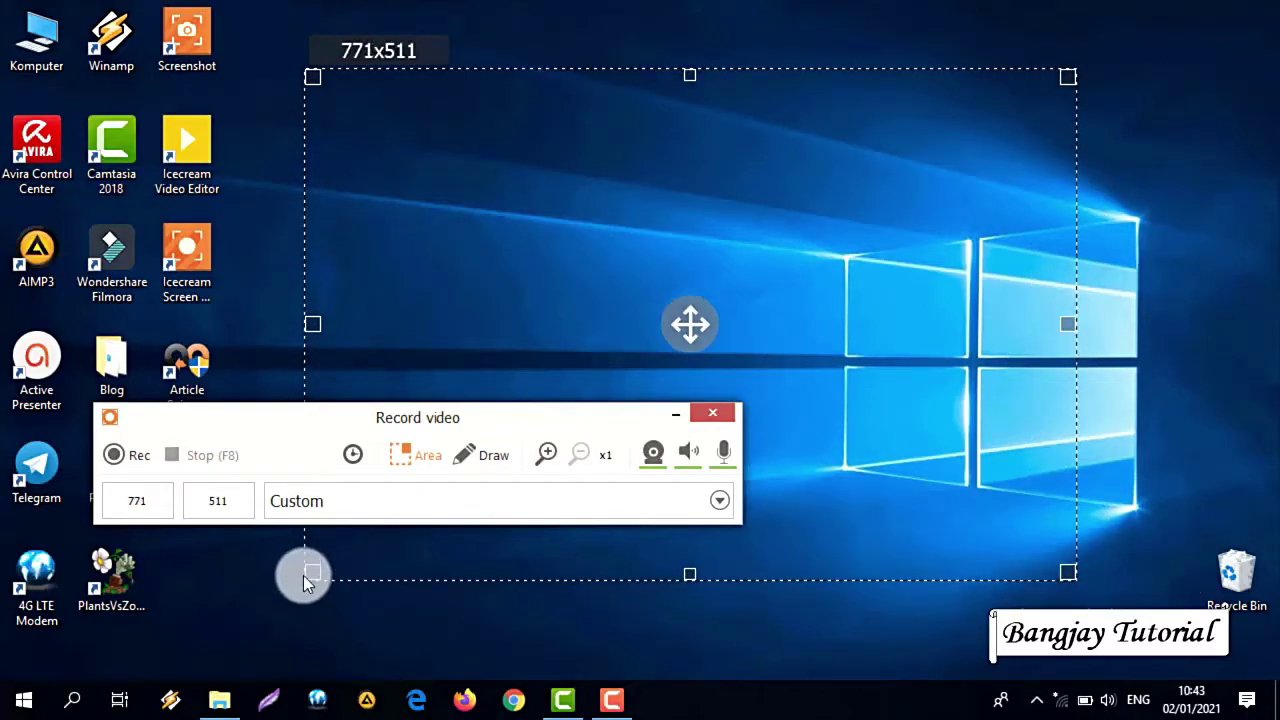
click(313, 573)
click(723, 412)
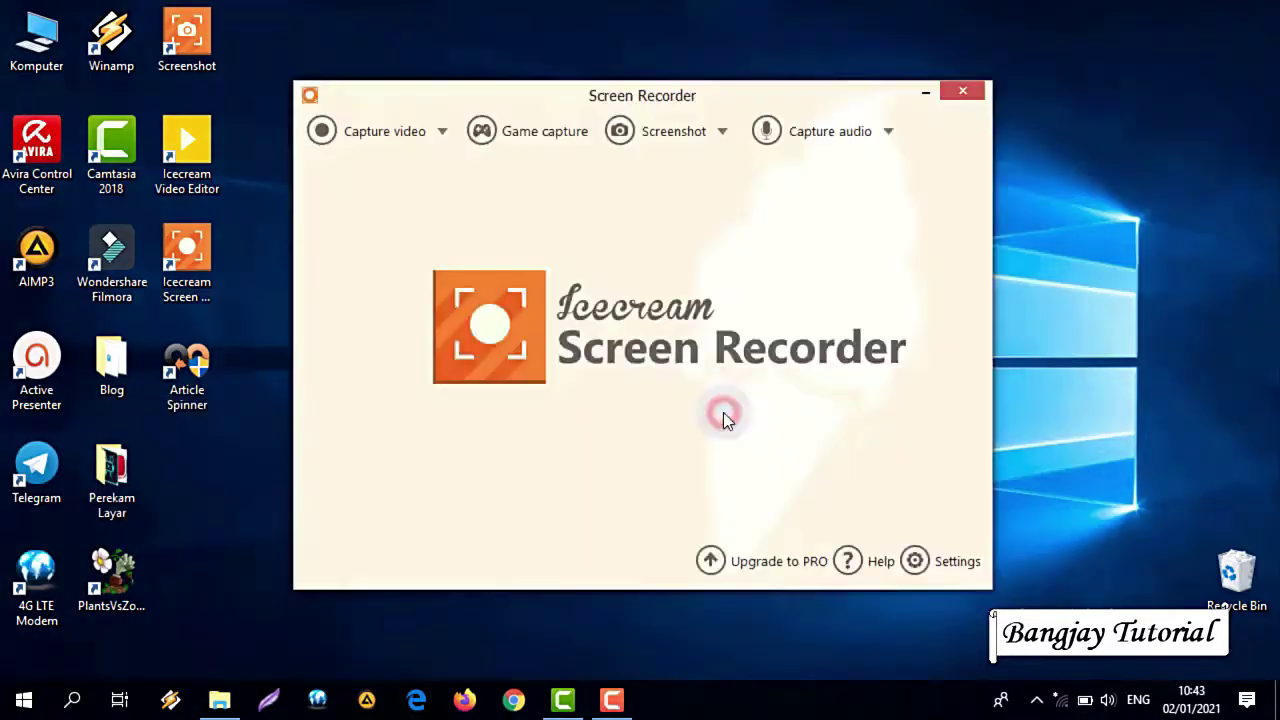
- Try area auto detection on the desktop to get a 1280x720 capture area, and close it without recording
click(388, 142)
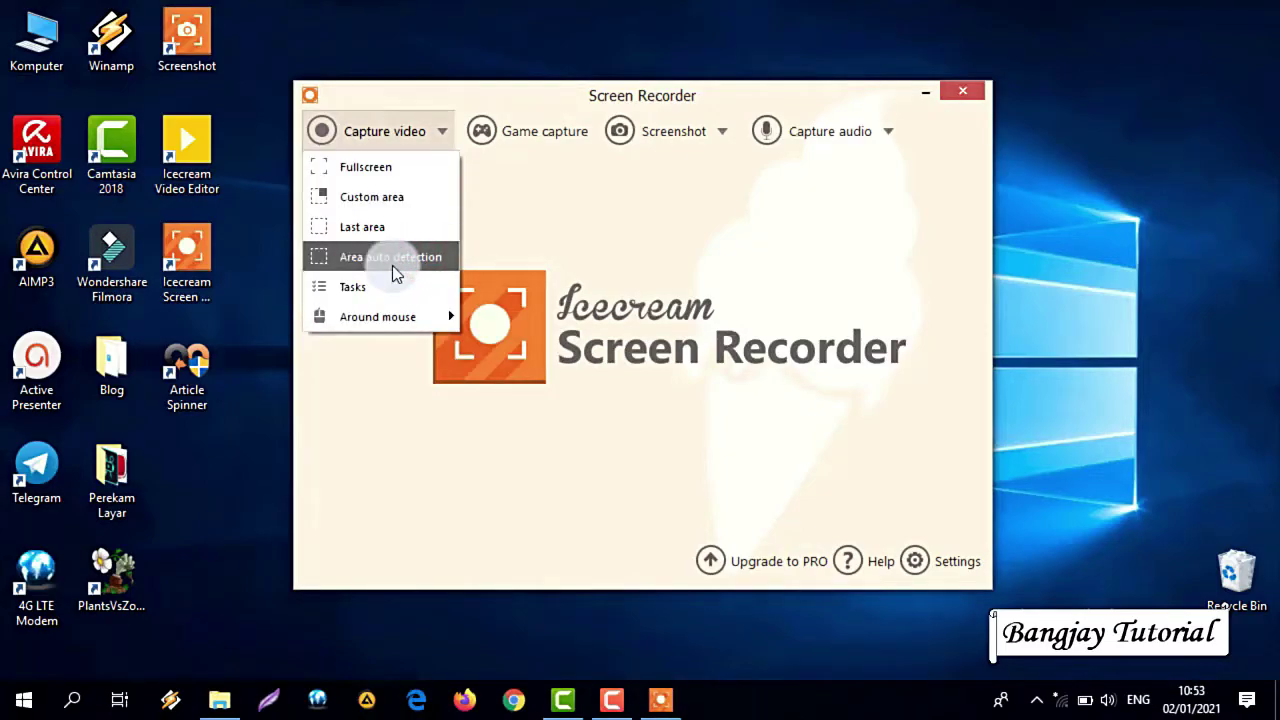
click(393, 268)
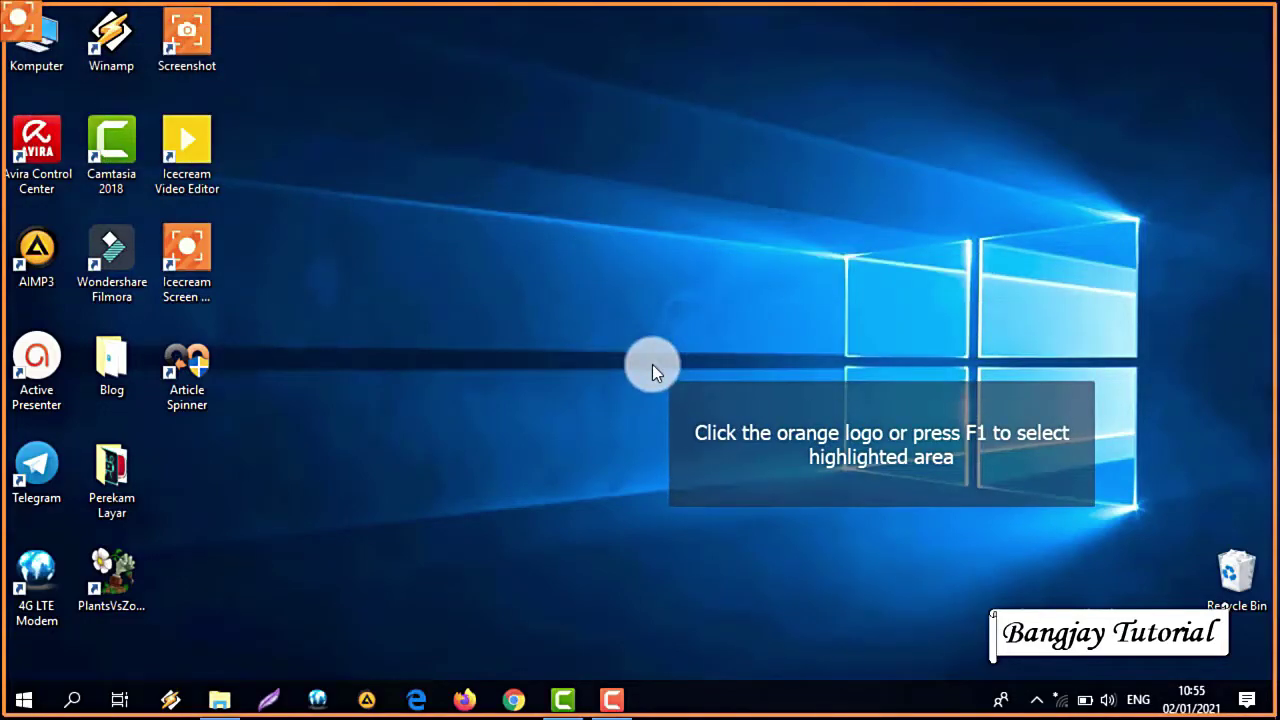
key(Escape)
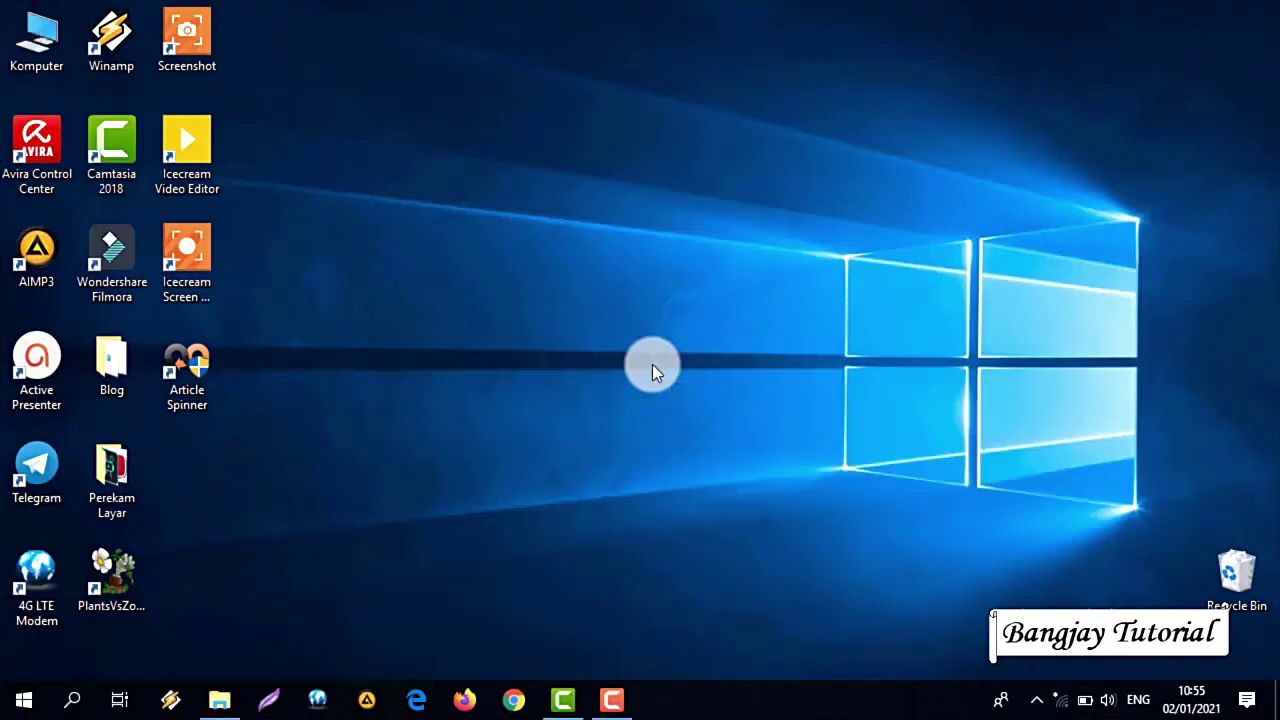
click(652, 364)
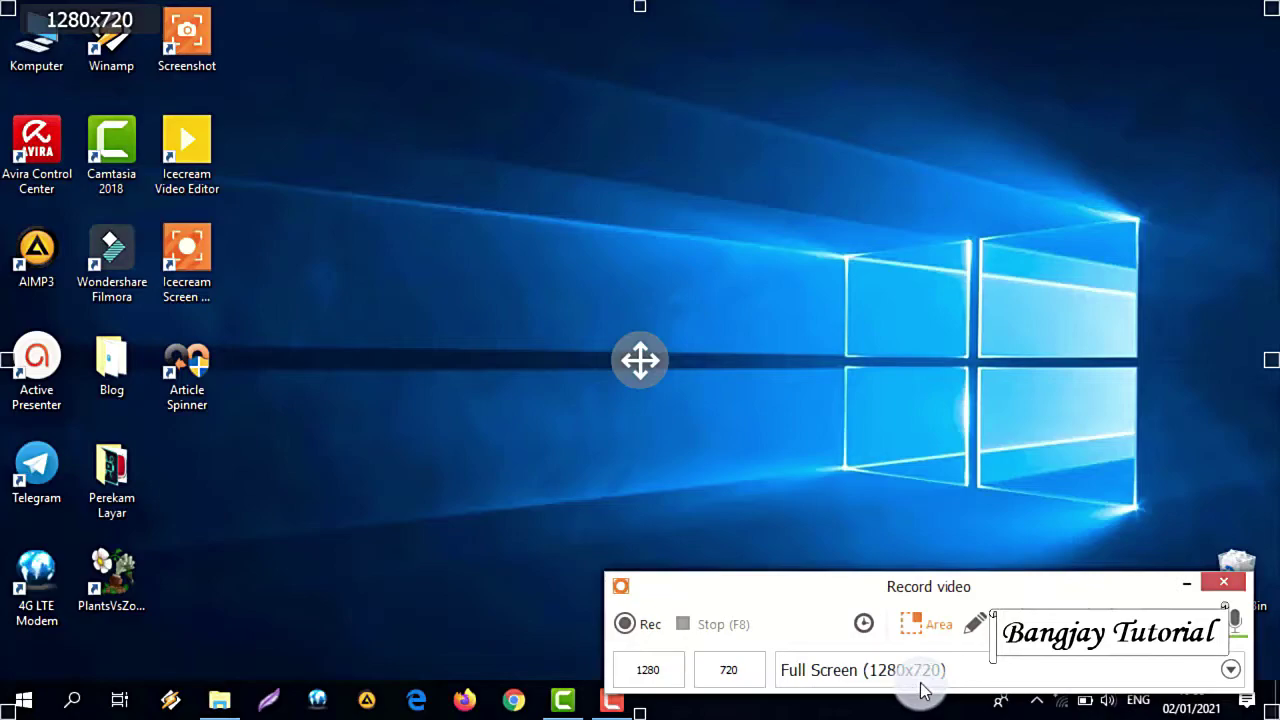
click(1224, 581)
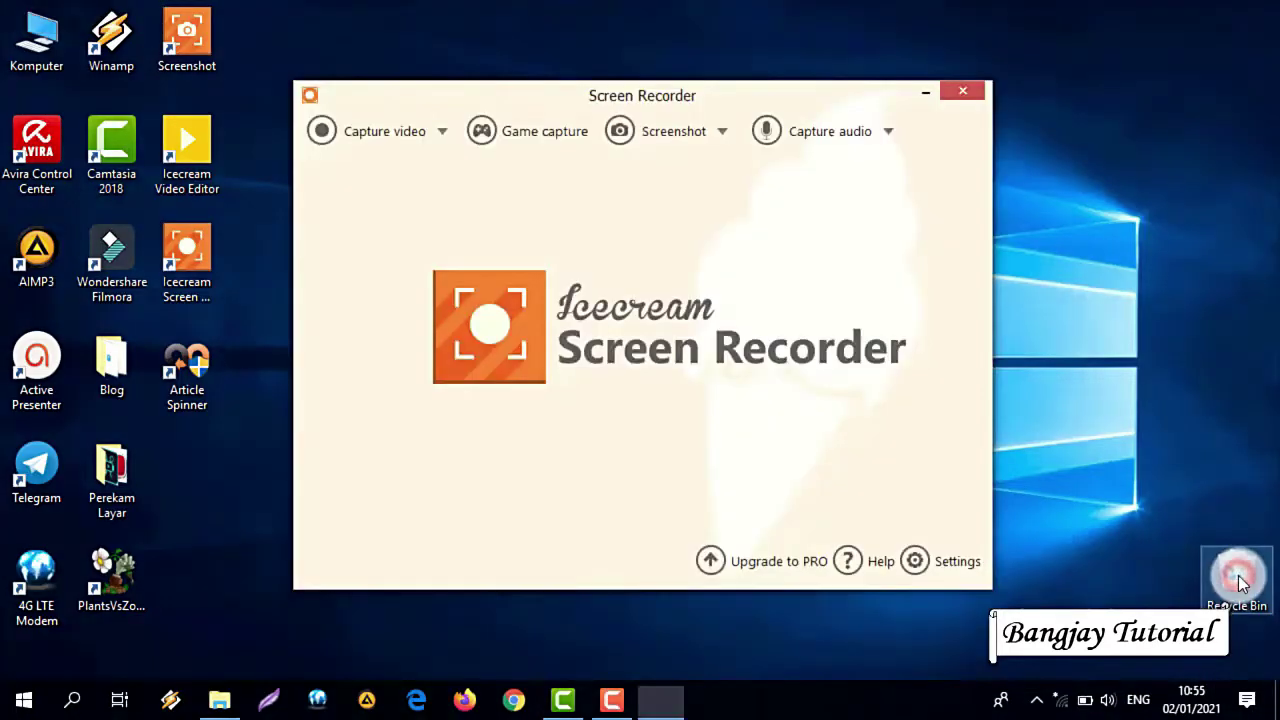
- Record a 480x360 video around the mouse, stop it from the system tray, and clear the recording history
click(386, 136)
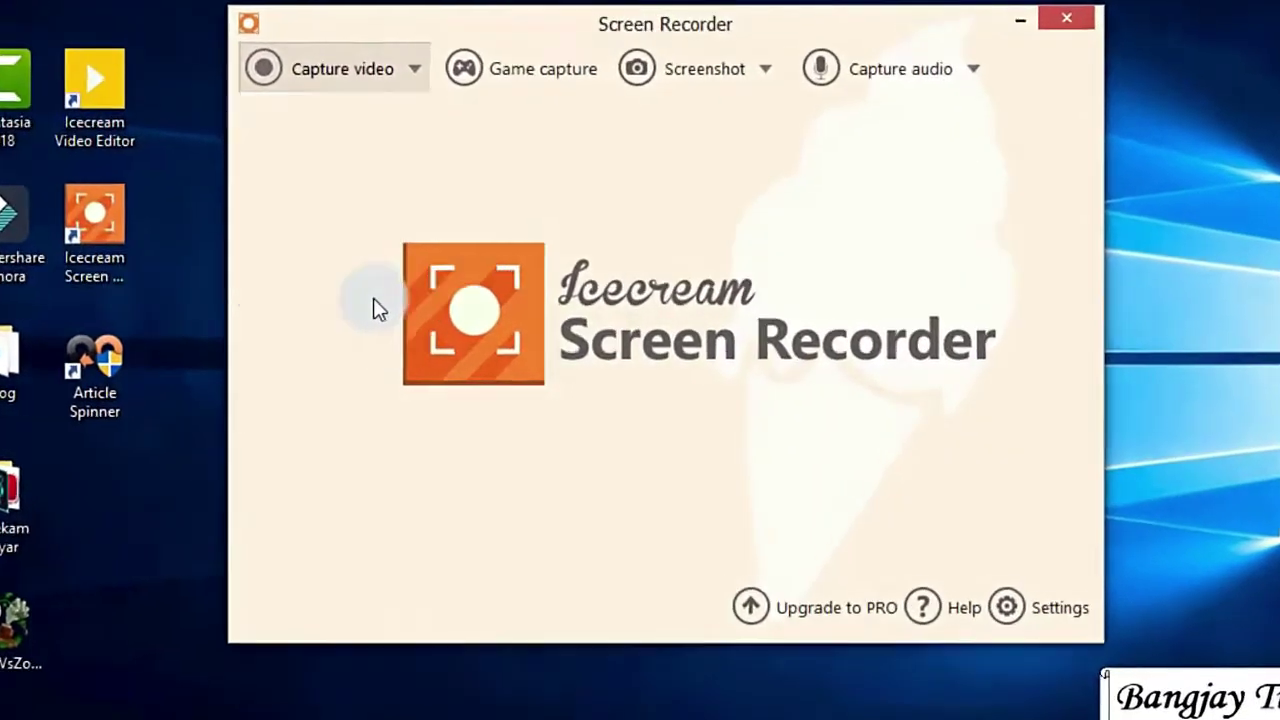
mouse_move(378, 316)
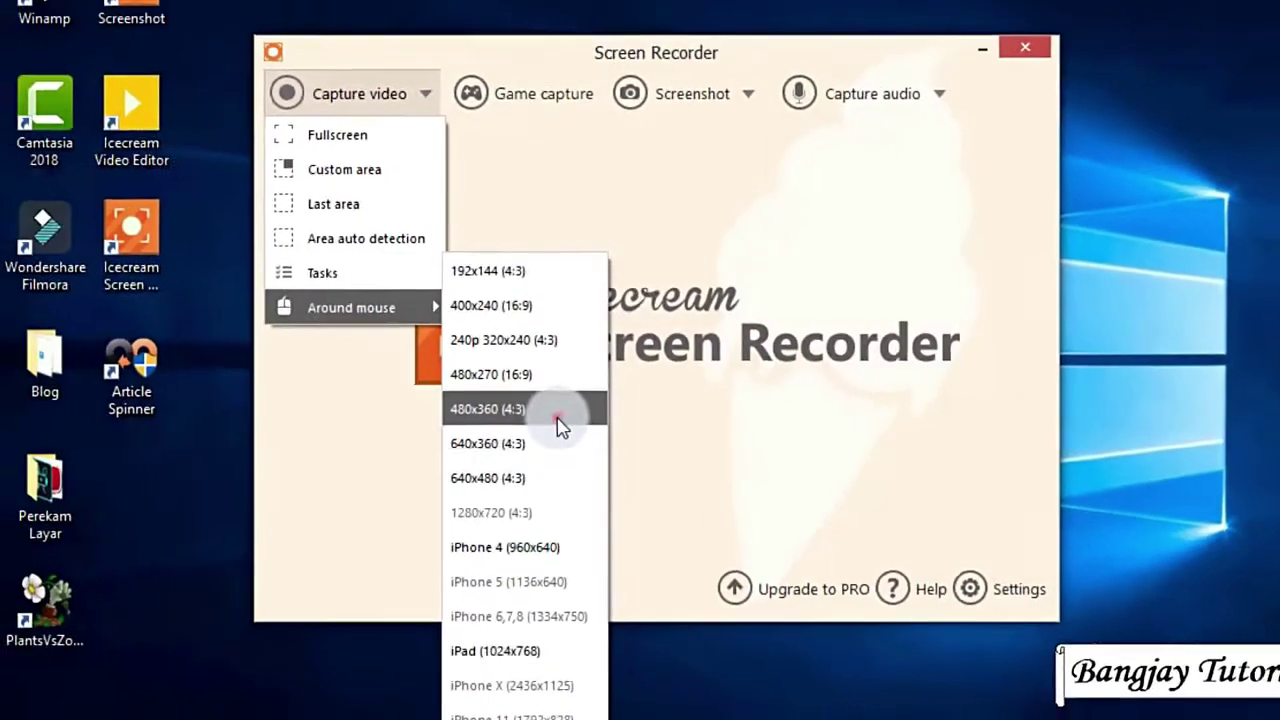
click(565, 440)
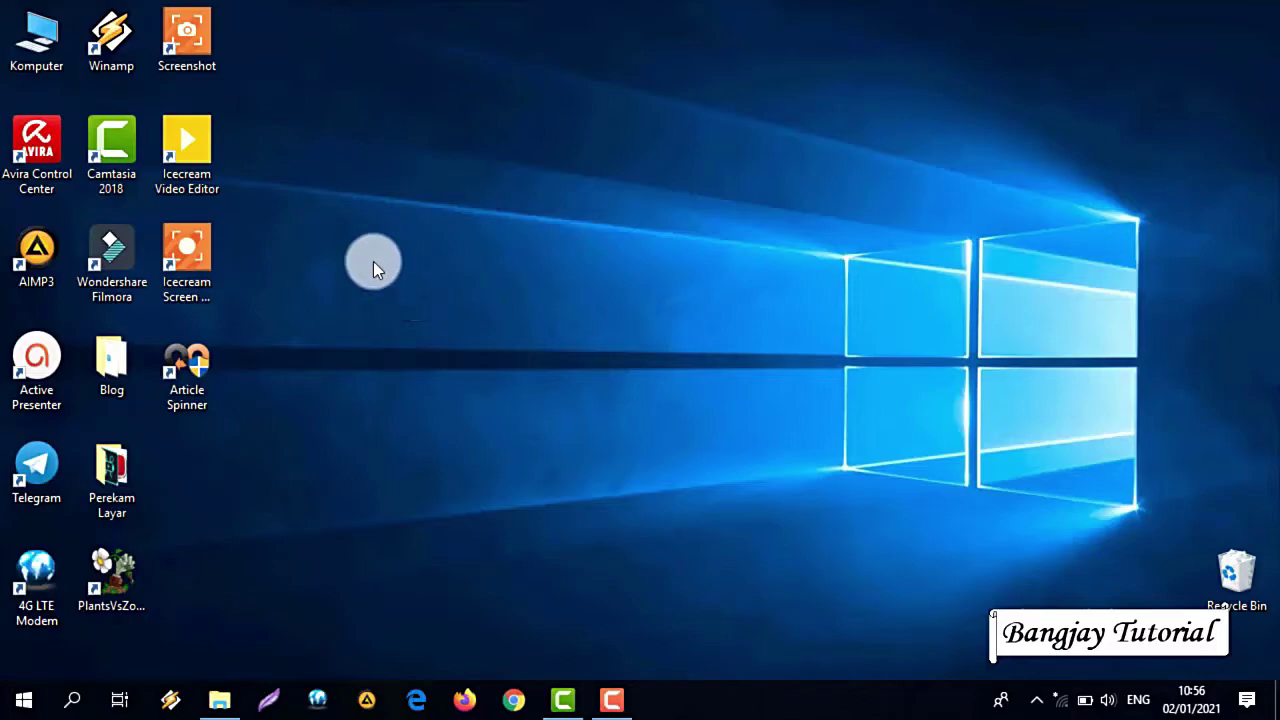
click(1036, 700)
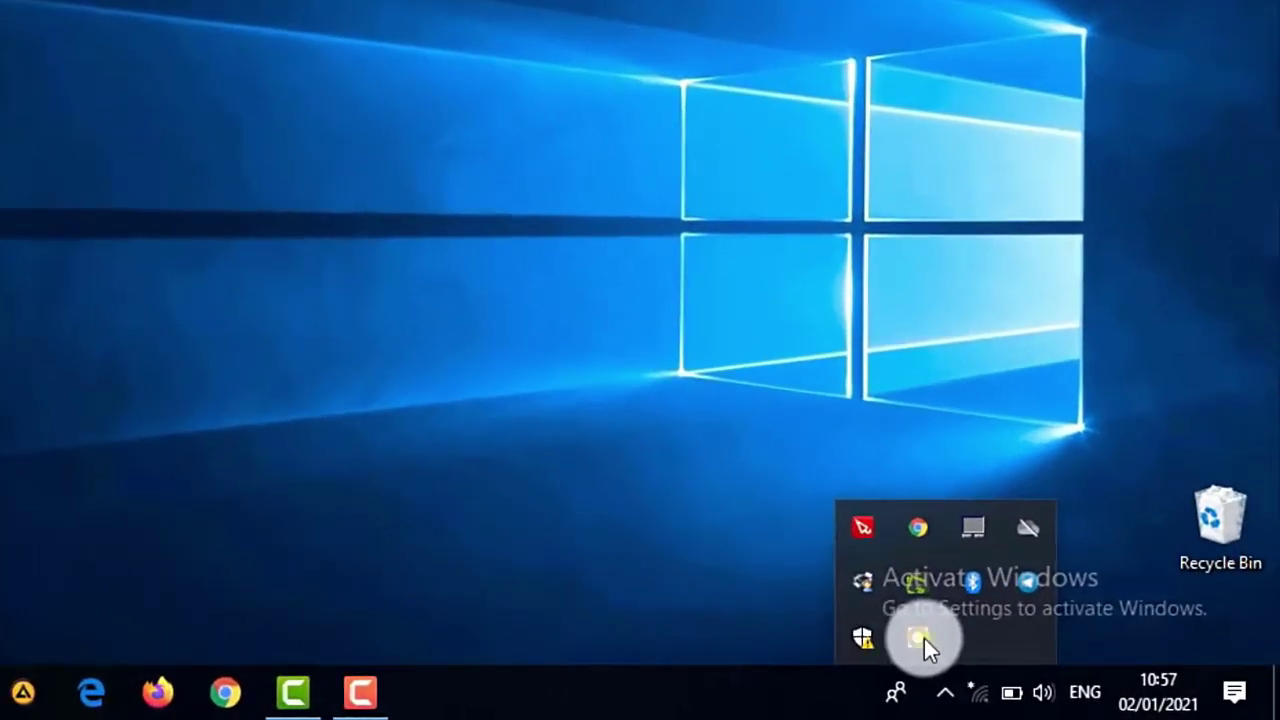
right_click(924, 638)
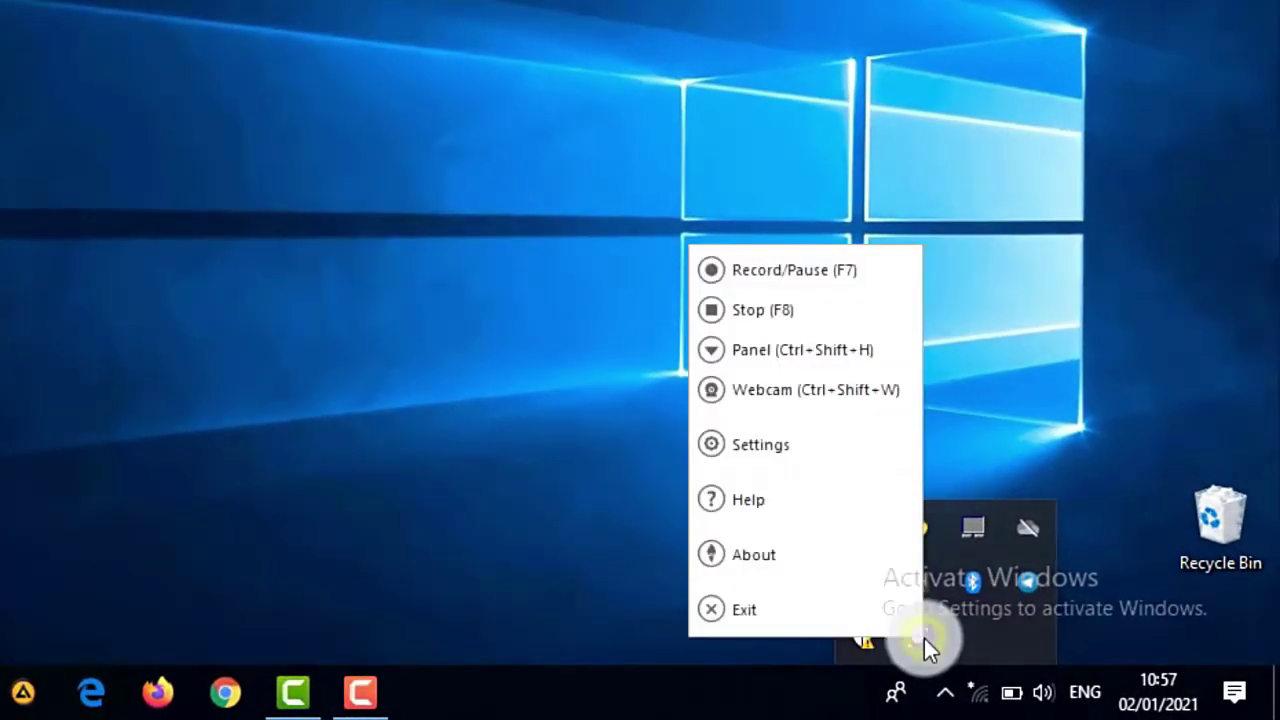
click(800, 303)
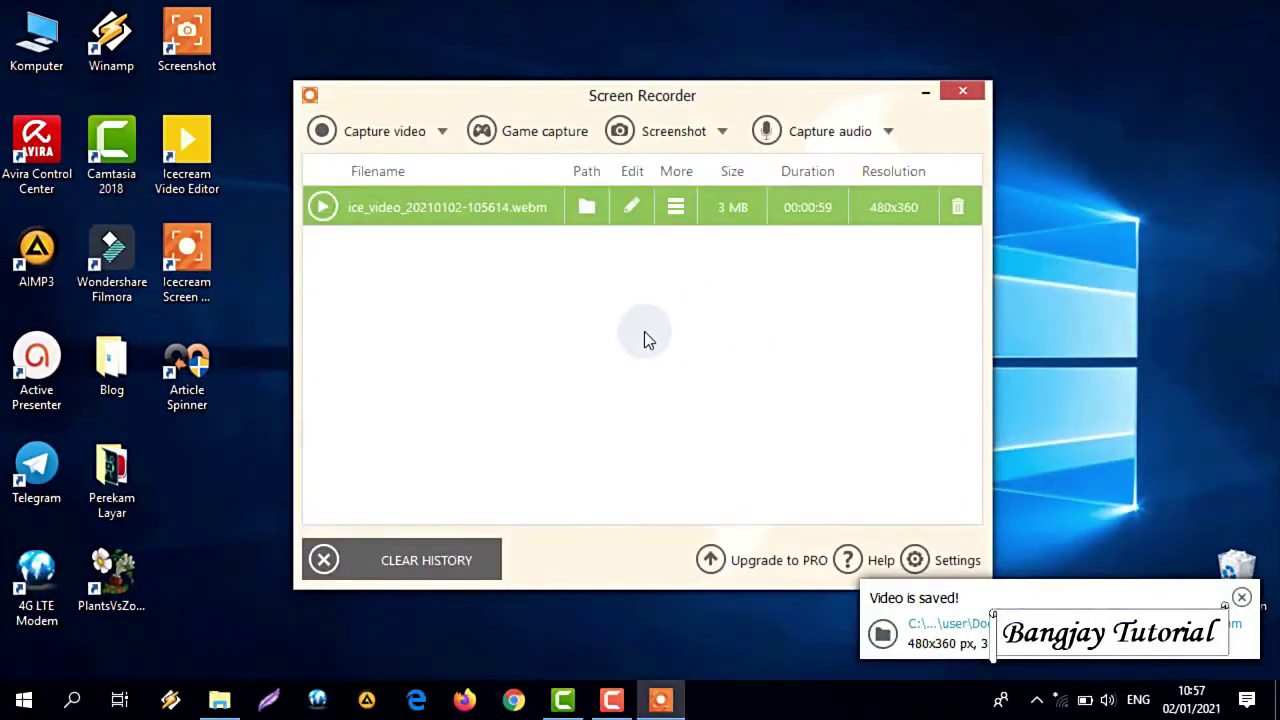
click(400, 560)
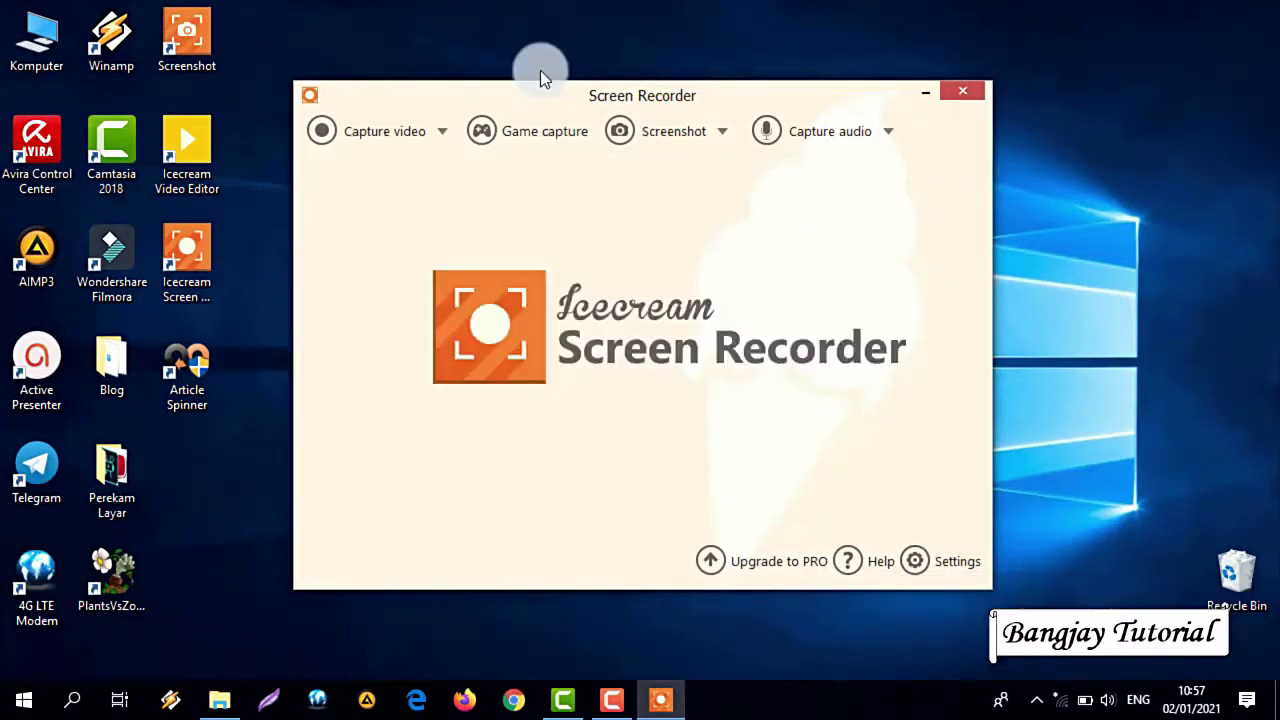
- Open game capture mode and set its frame rate to 60 FPS
click(540, 140)
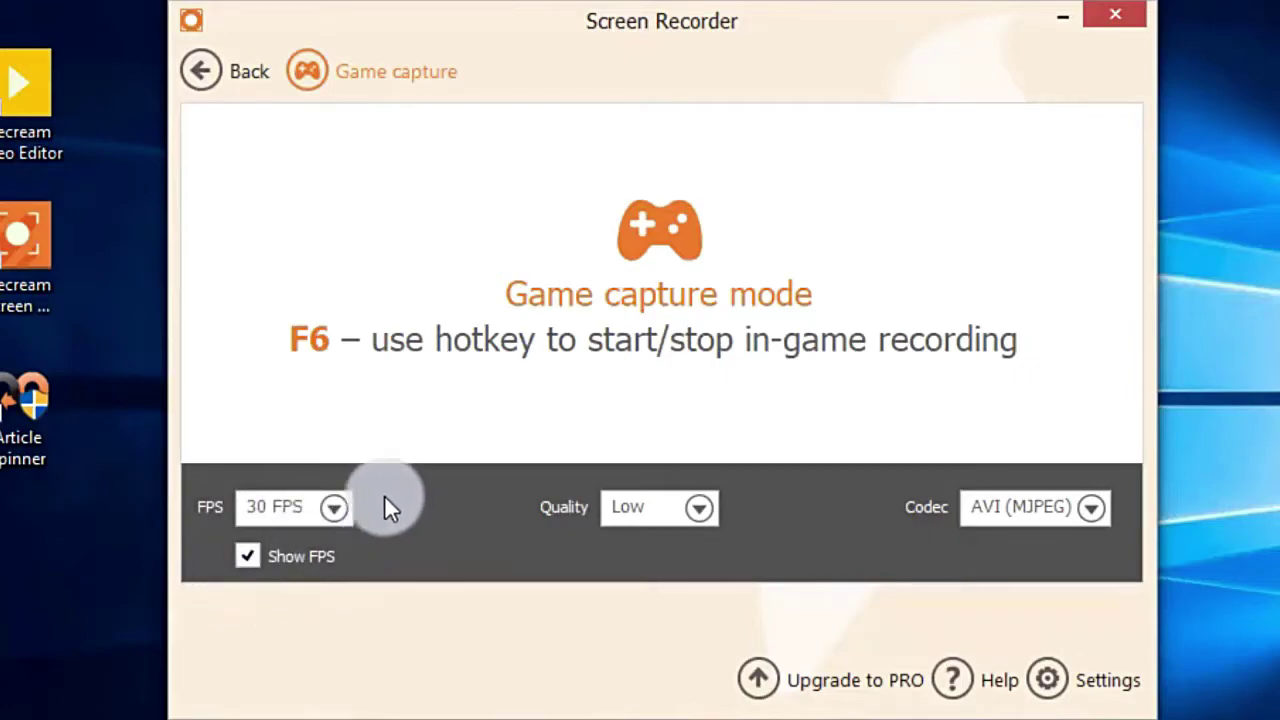
click(338, 510)
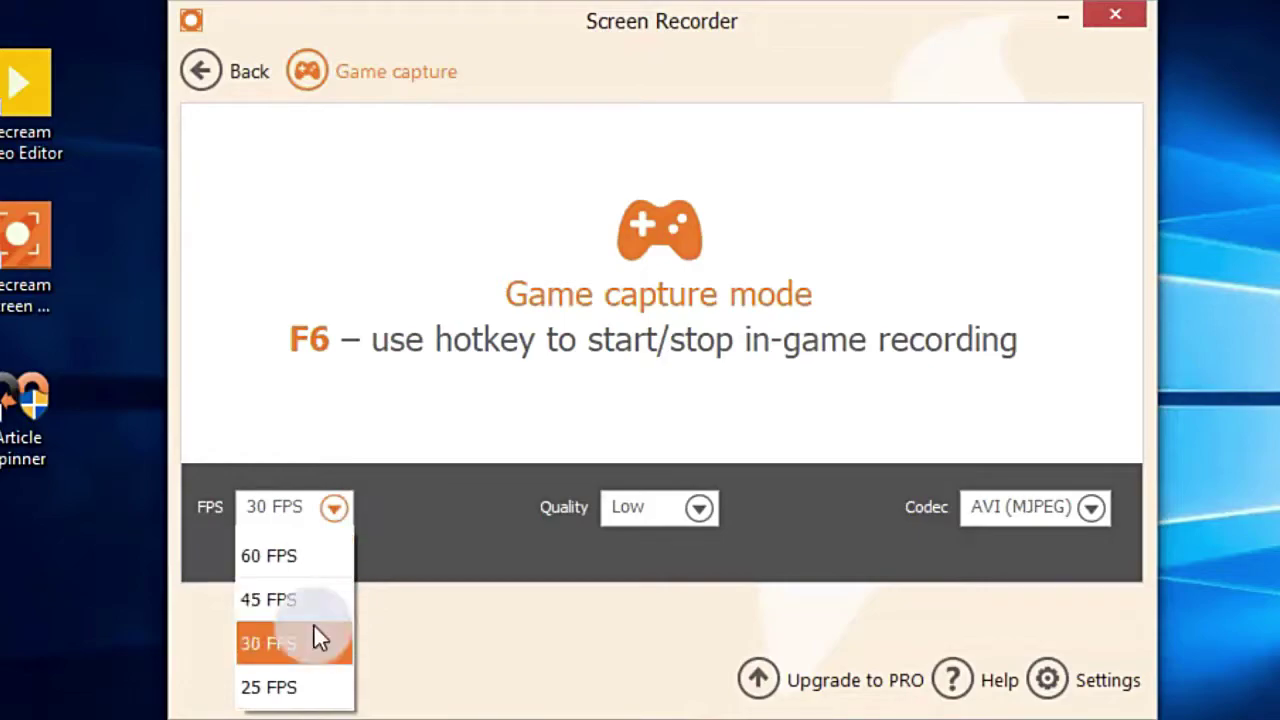
click(308, 545)
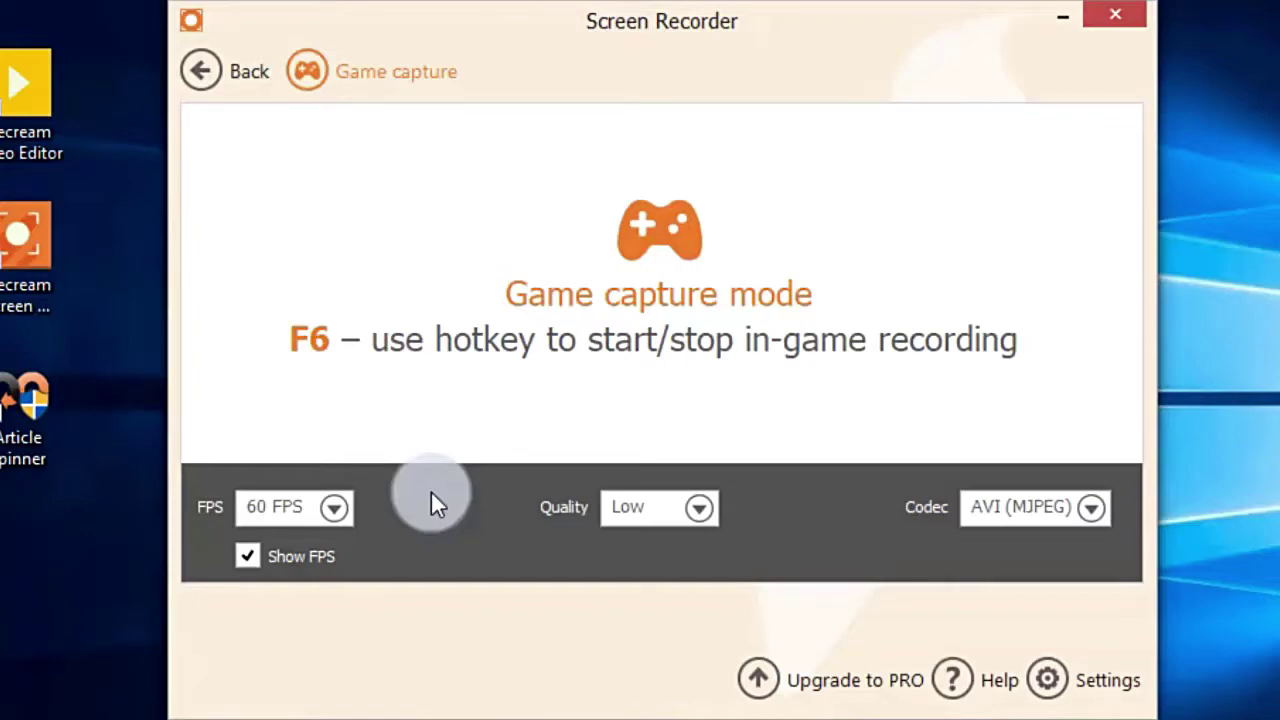
click(330, 516)
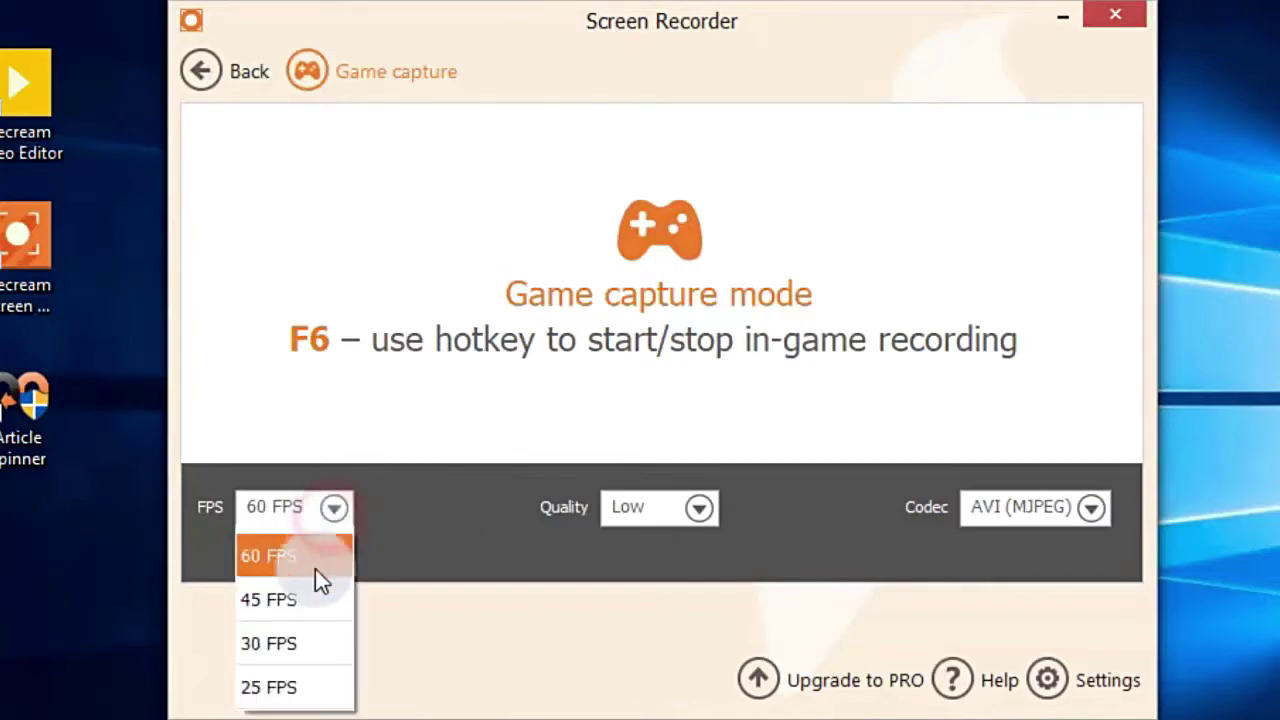
click(432, 512)
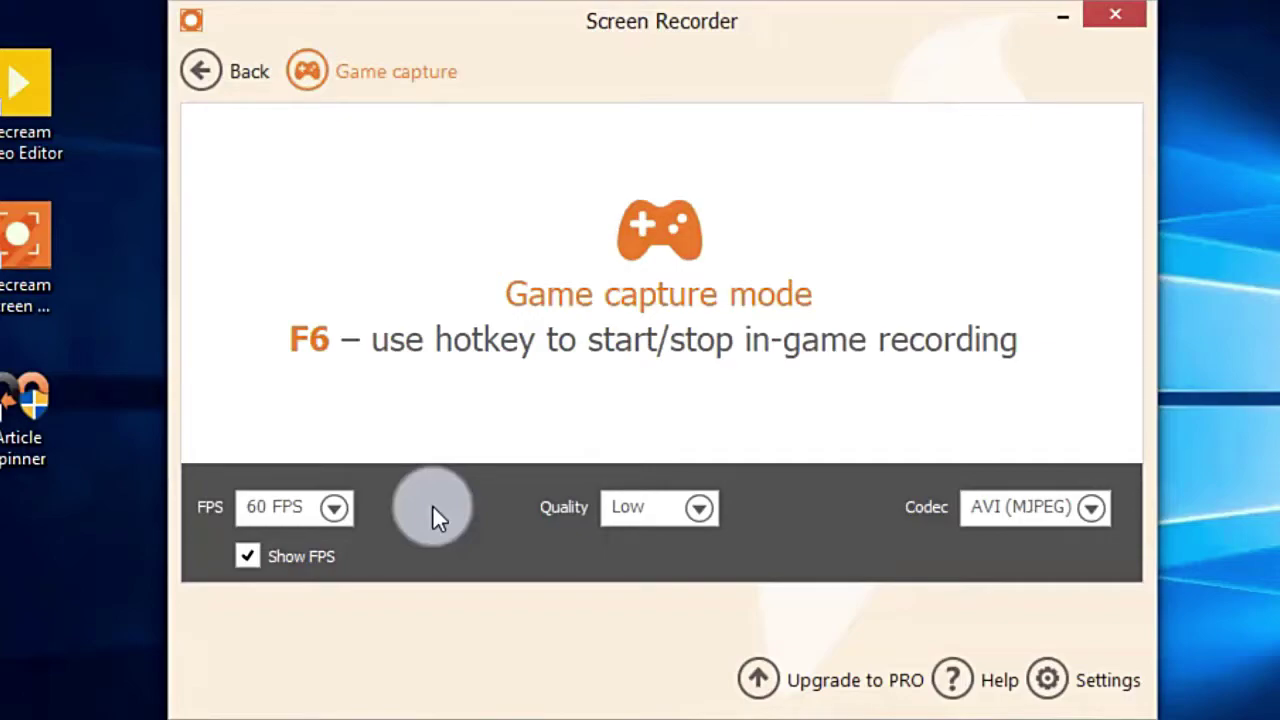
- Set the game capture quality to High and the codec to MP4 (H264), and return to the main window
click(705, 509)
click(777, 476)
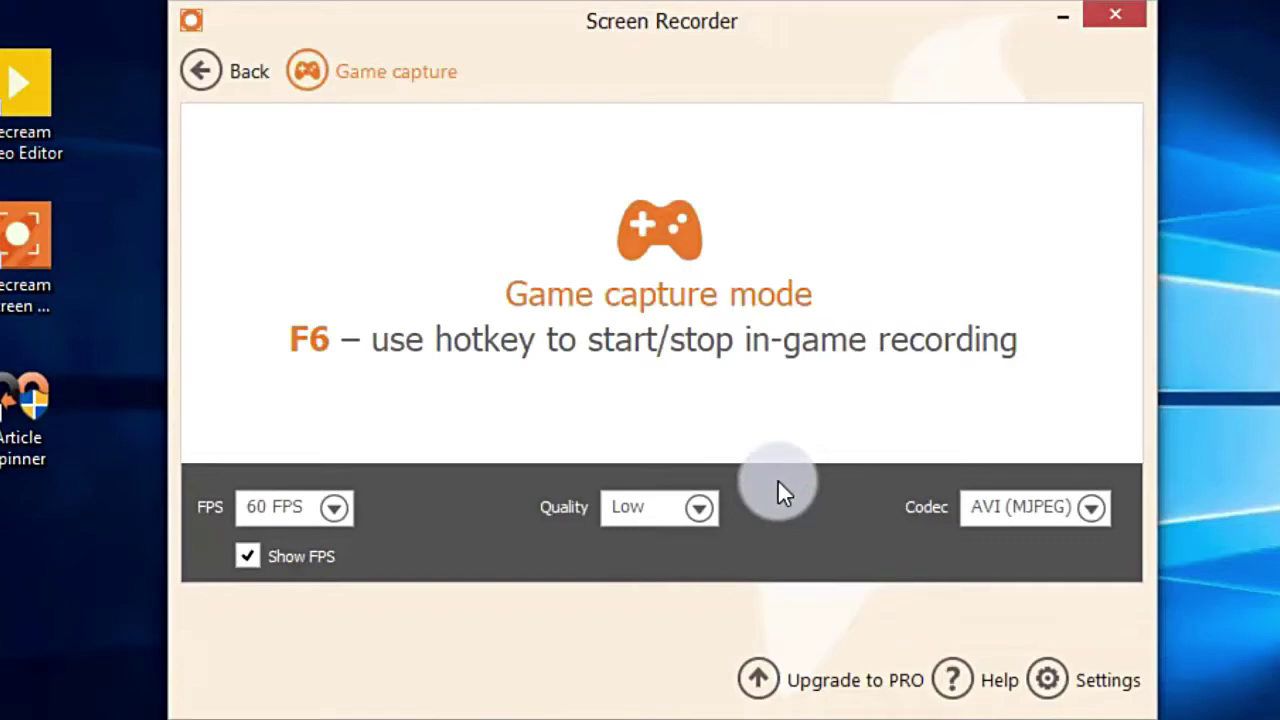
key(h)
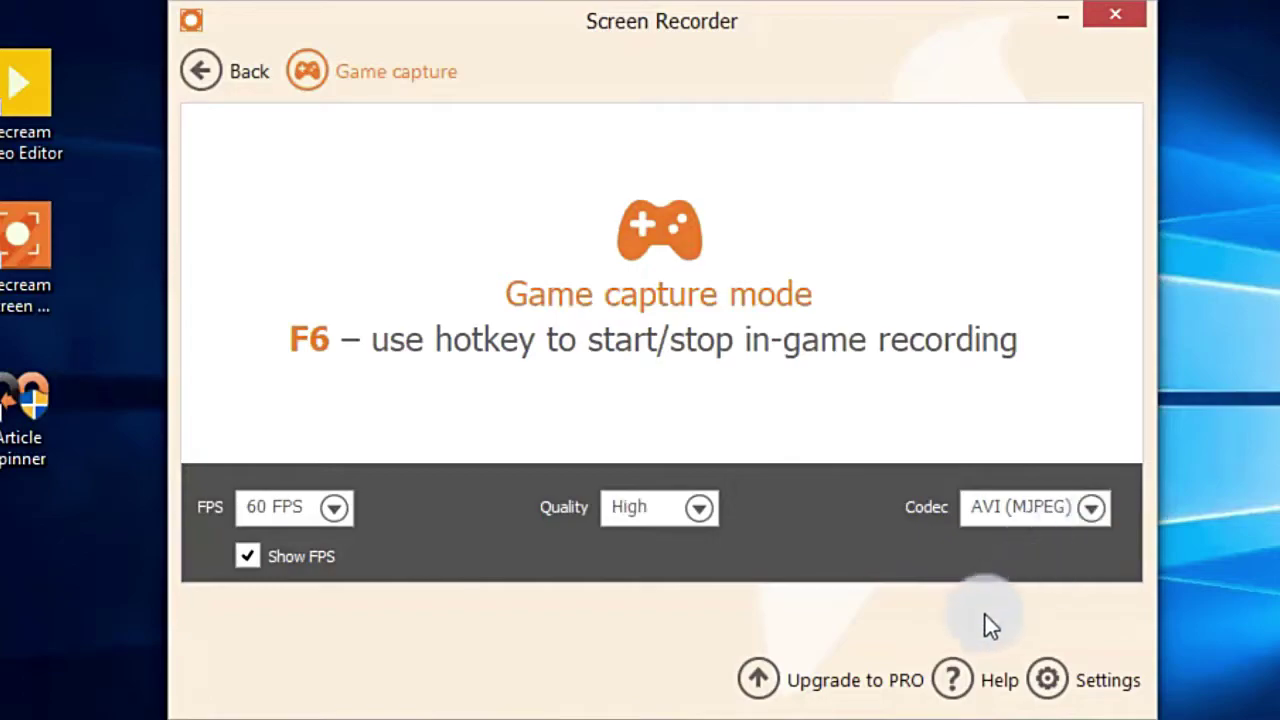
click(1096, 505)
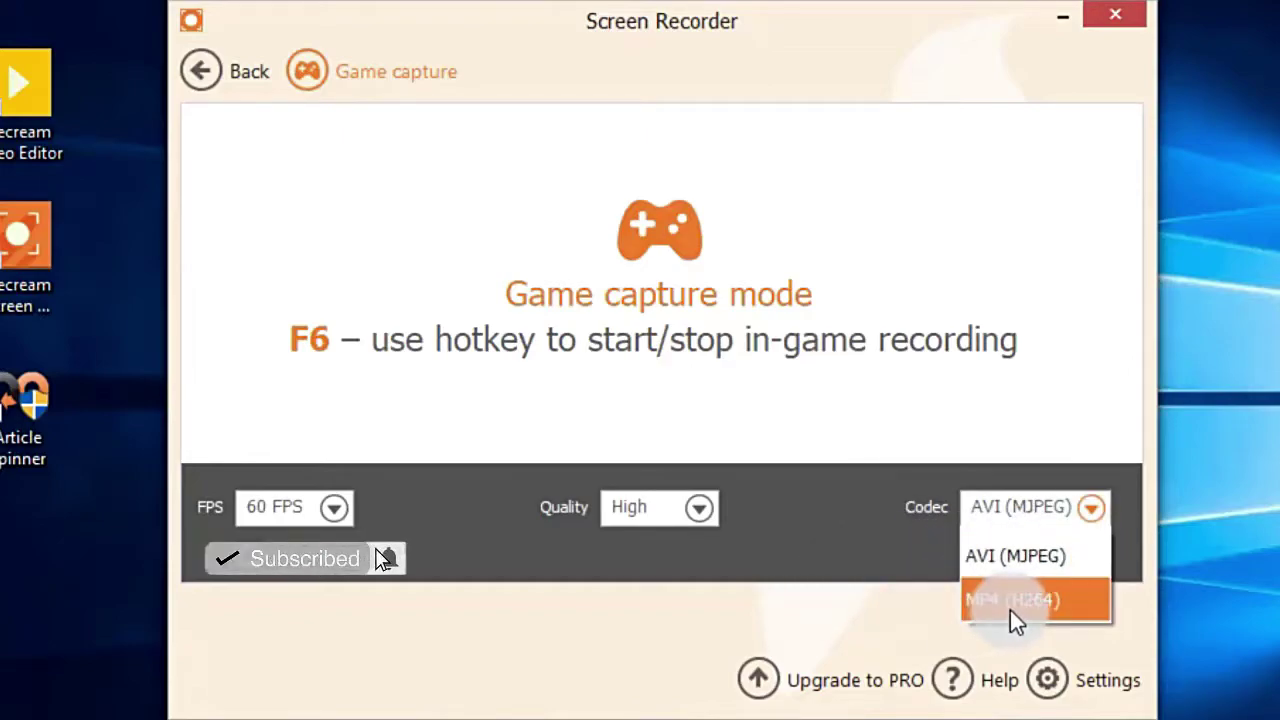
click(1010, 600)
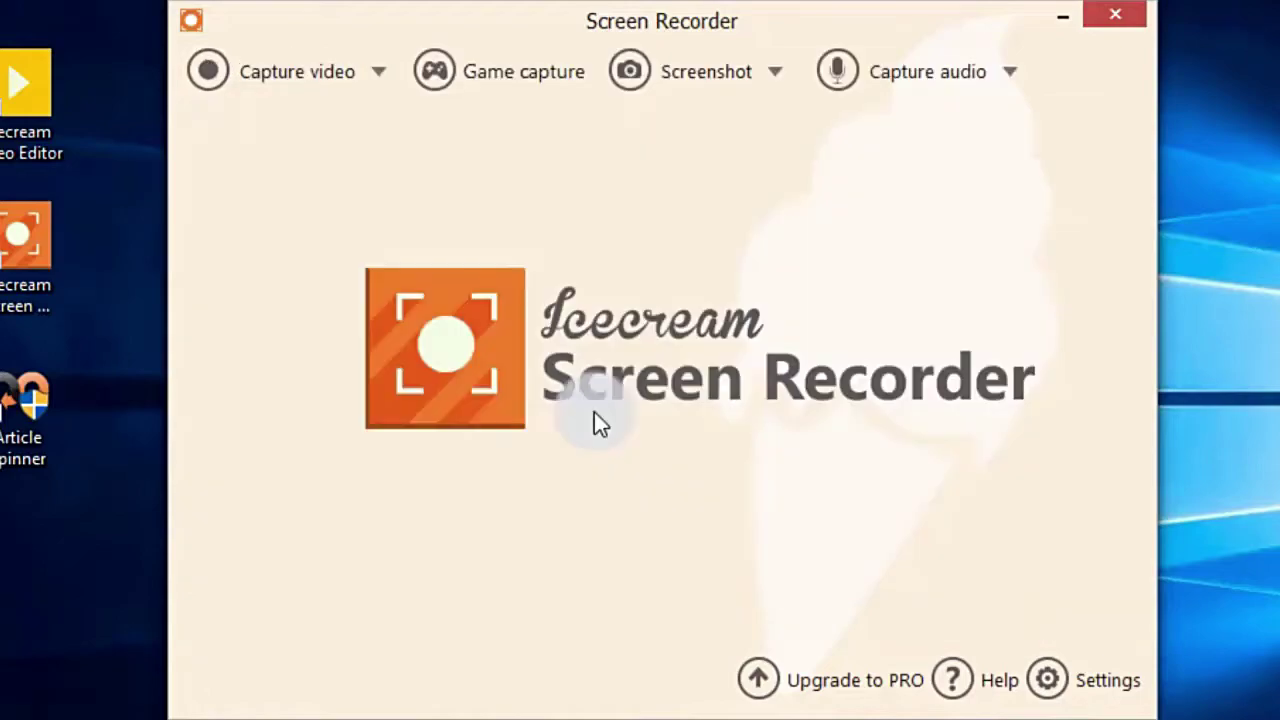
- Examine the screenshot area options and the bitrate options for audio capture without starting a capture
click(671, 74)
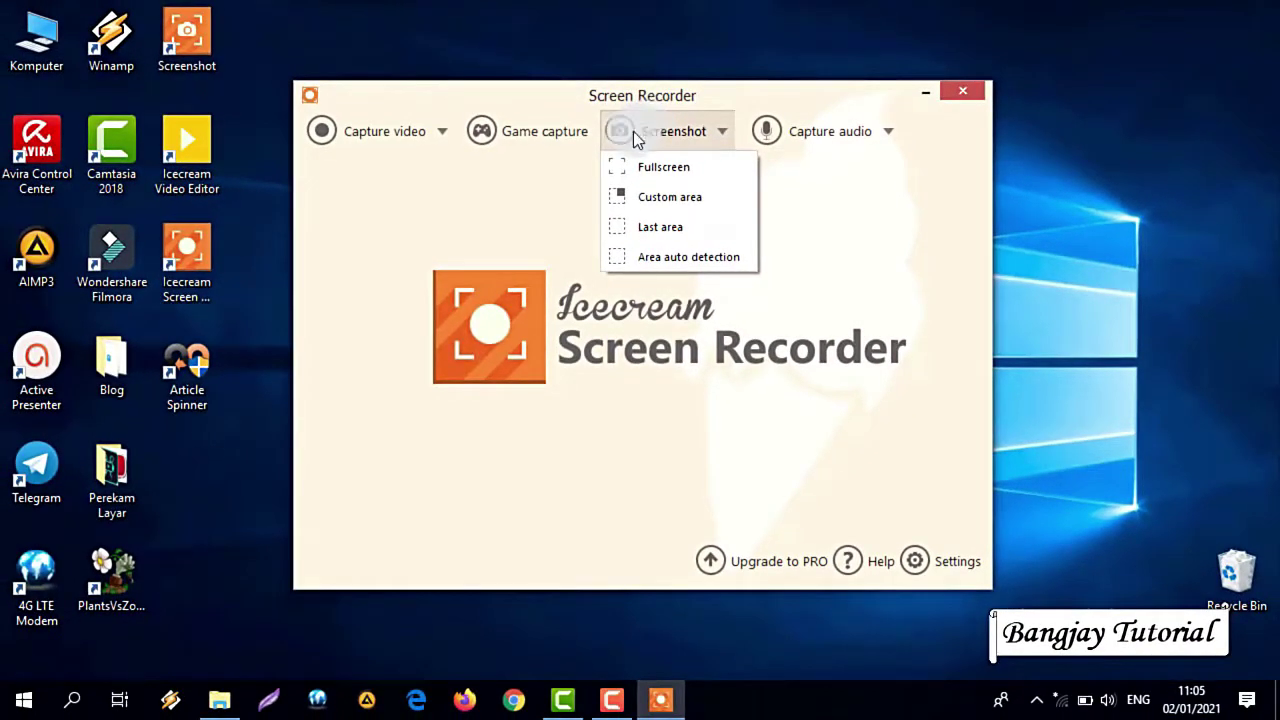
click(364, 148)
click(648, 134)
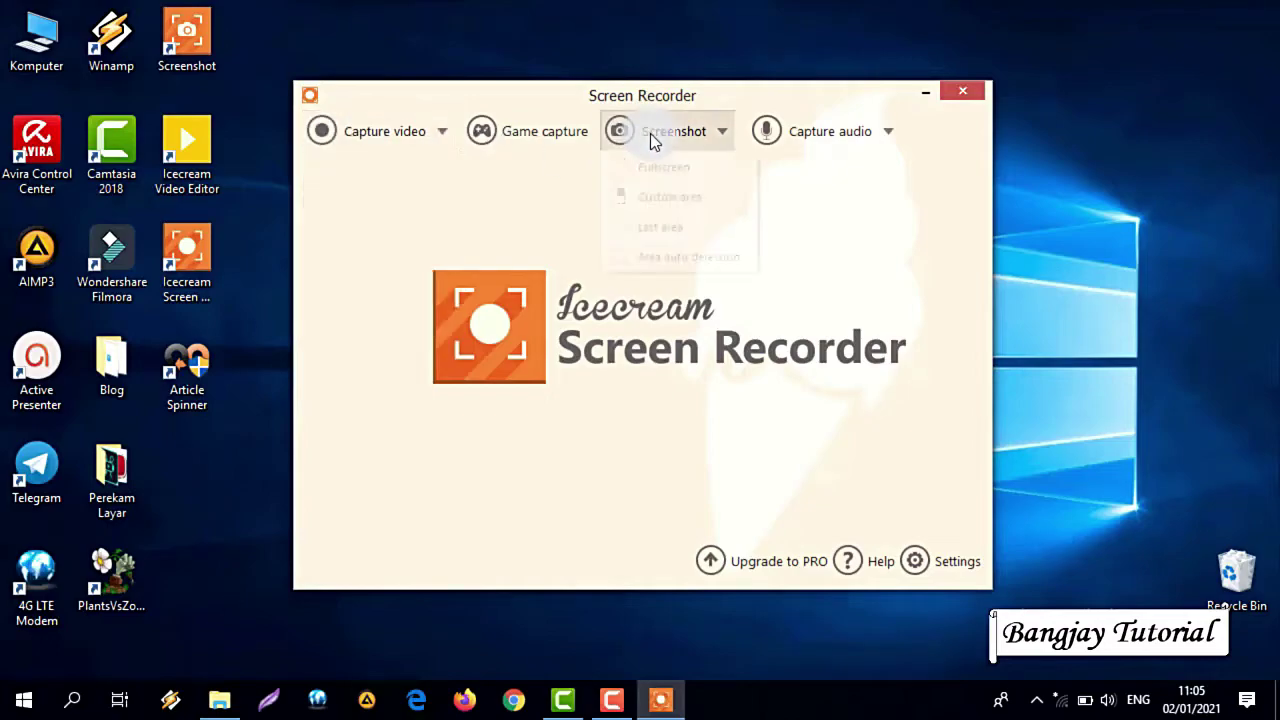
click(650, 134)
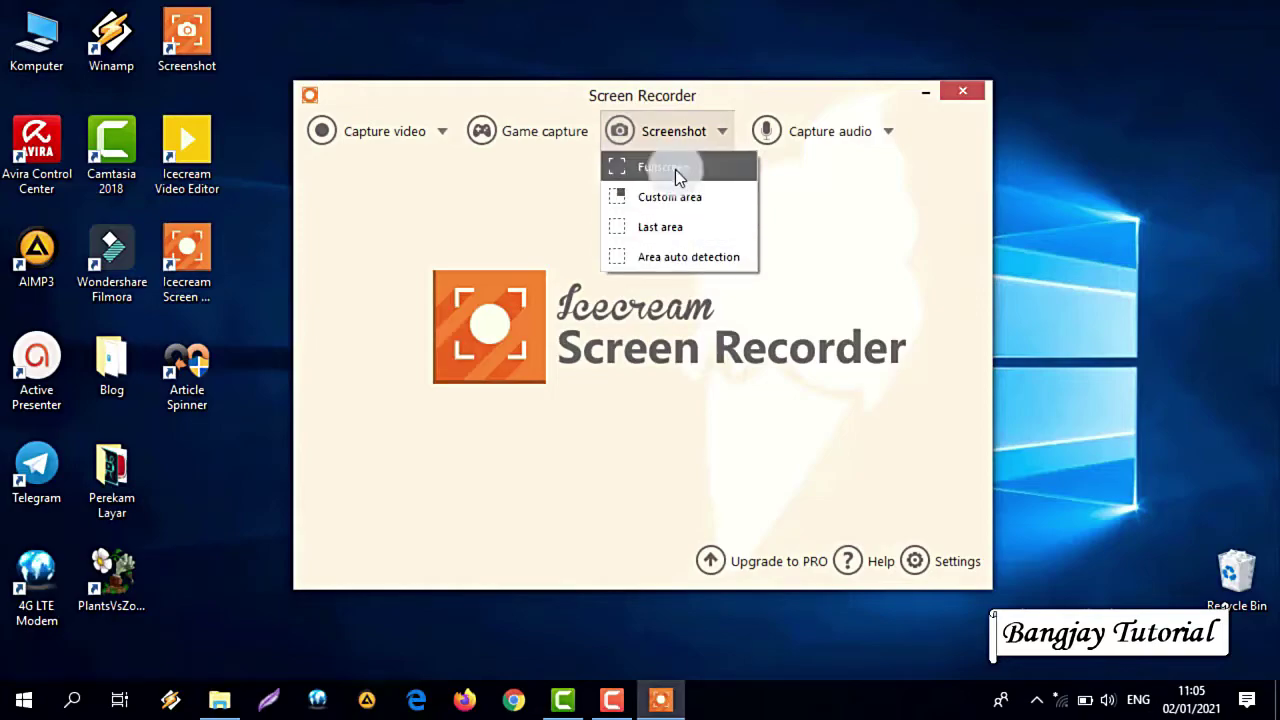
click(948, 218)
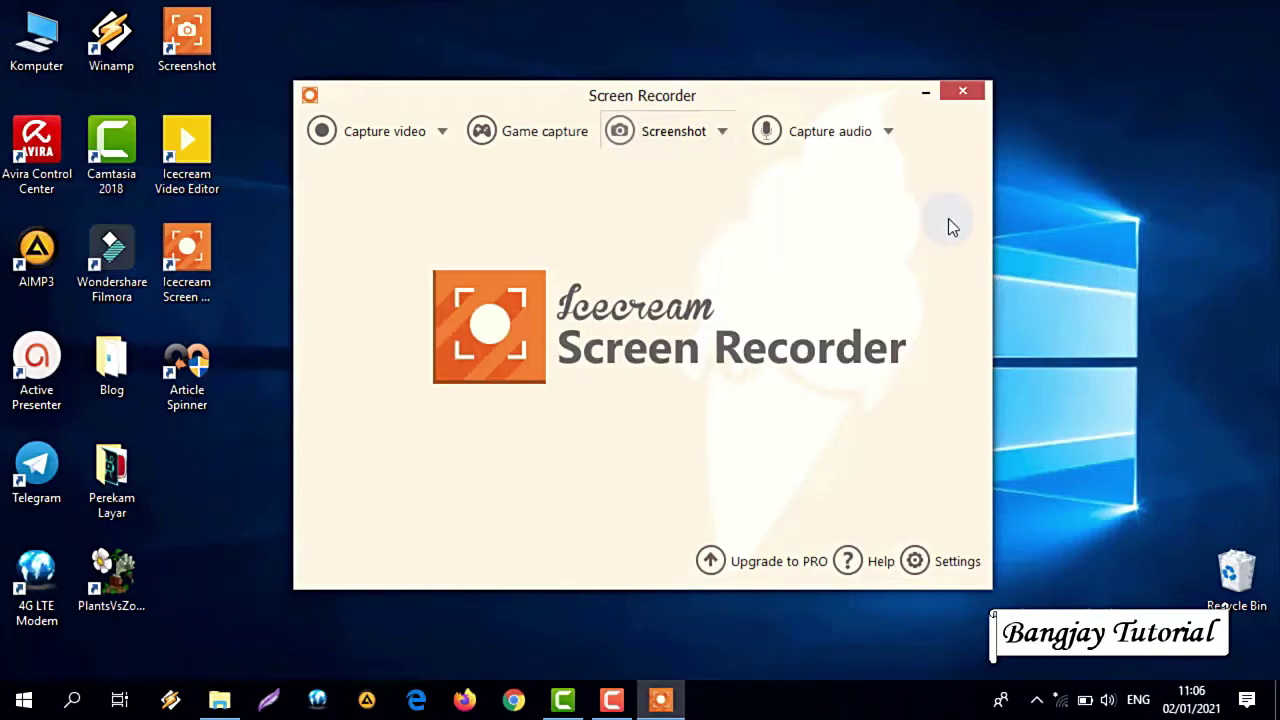
click(786, 150)
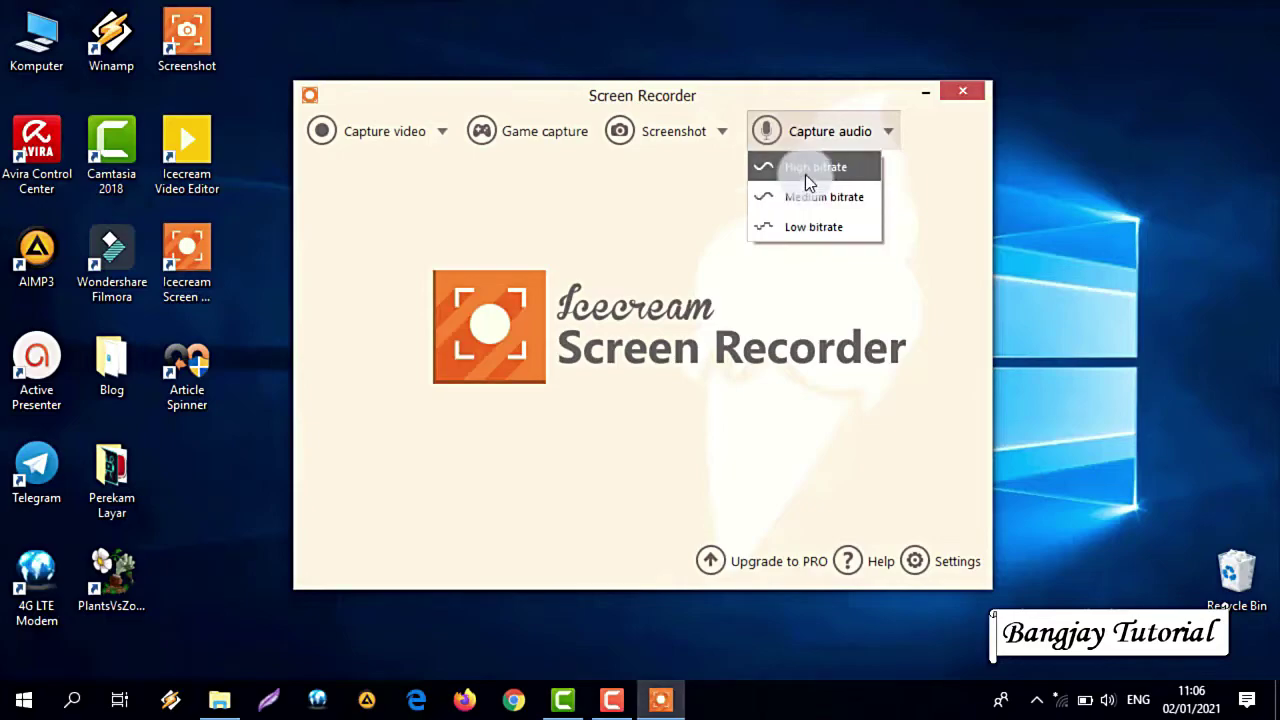
click(810, 280)
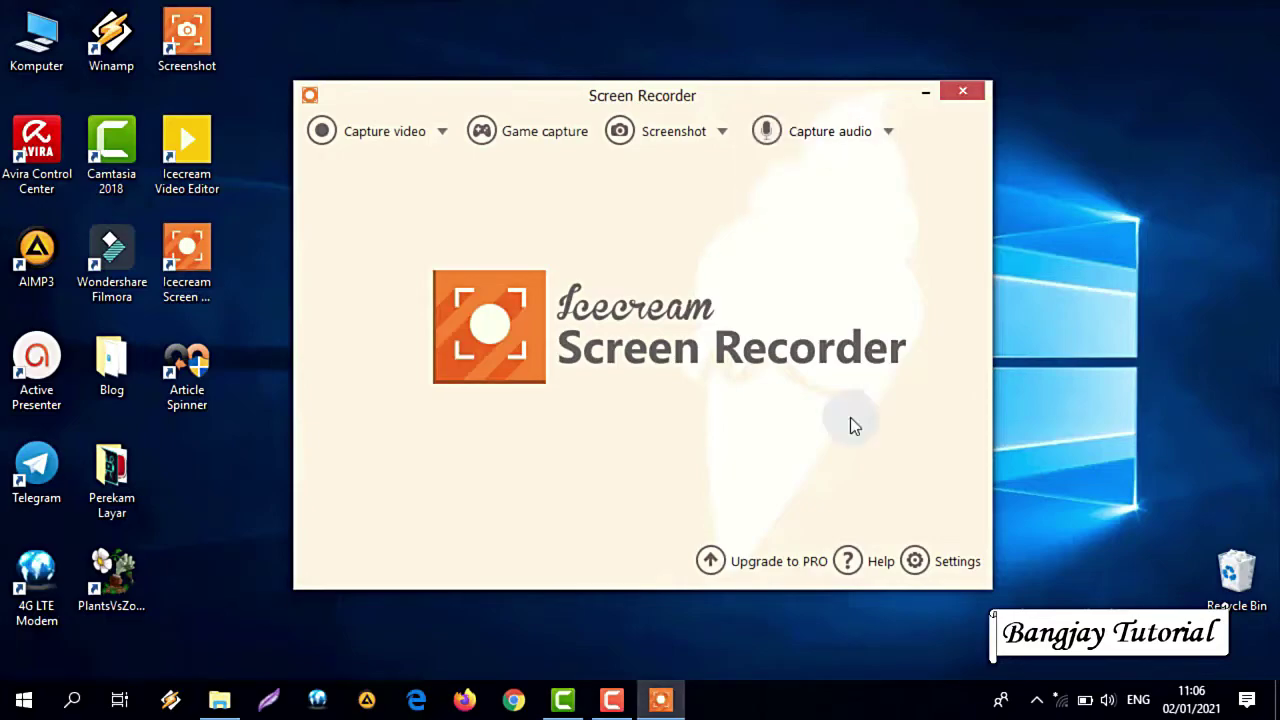
- Open the program settings and view the available screenshot formats without changing the selection
click(943, 565)
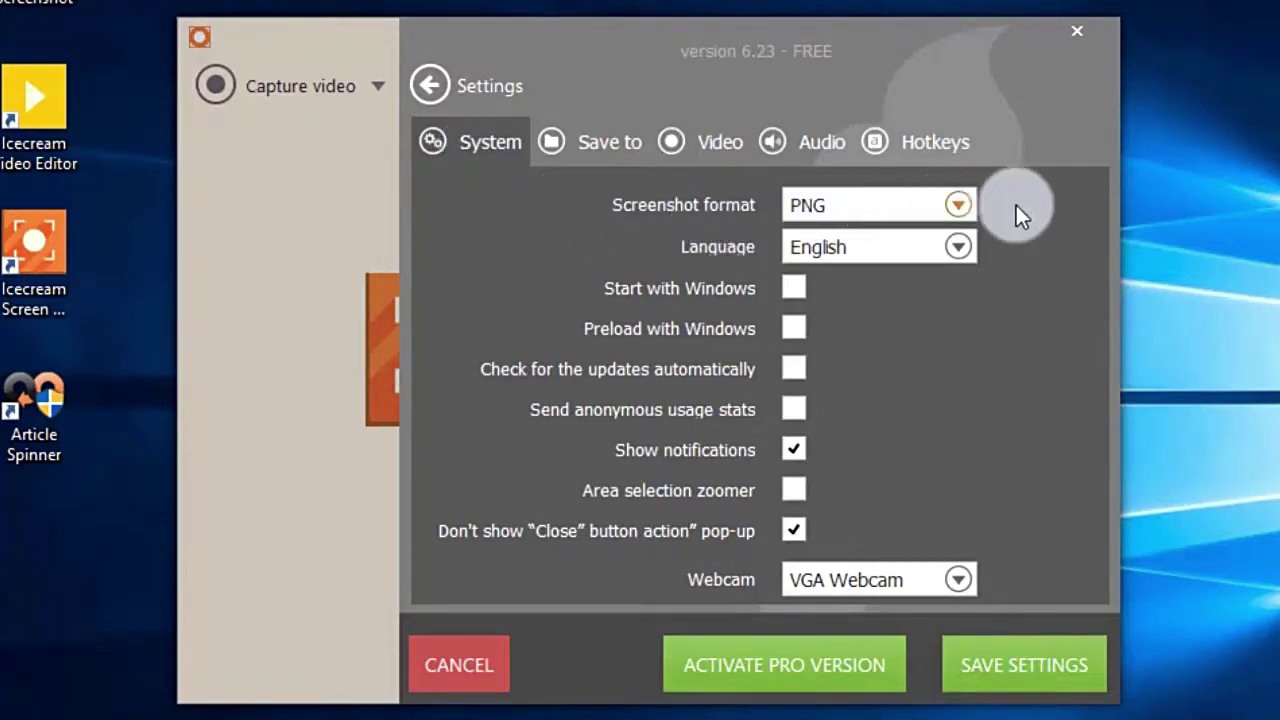
click(929, 207)
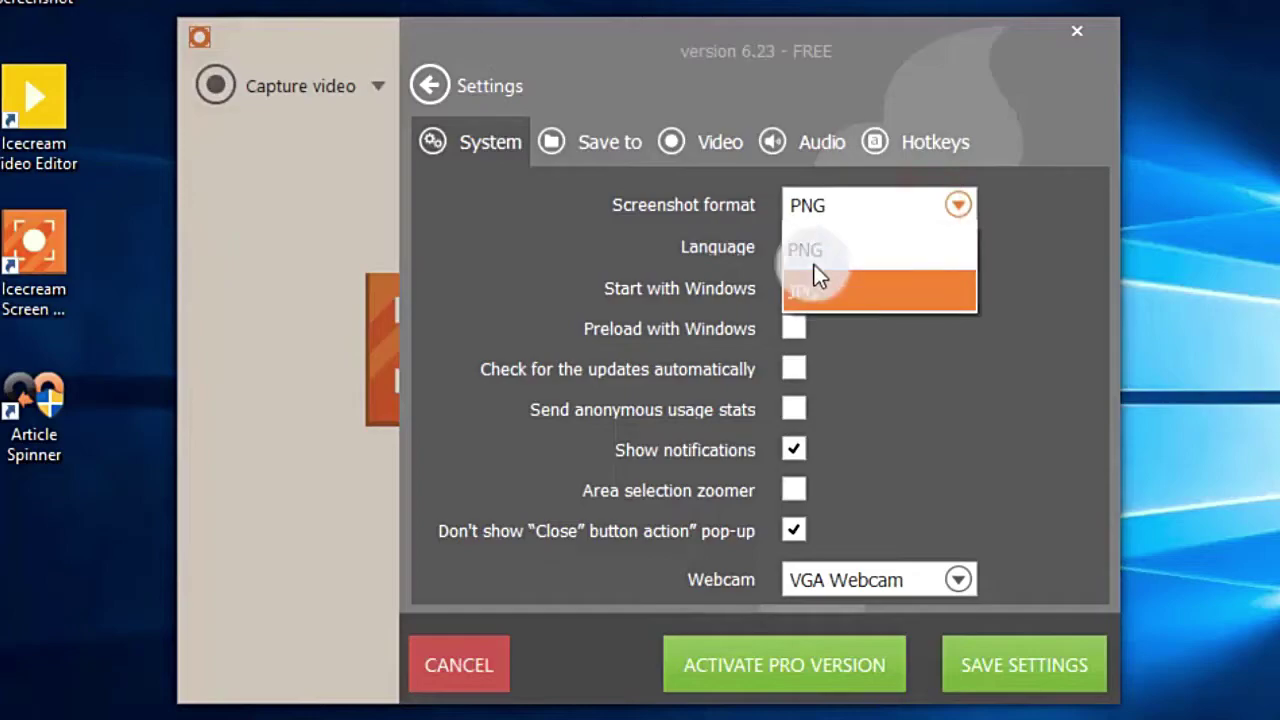
click(1038, 205)
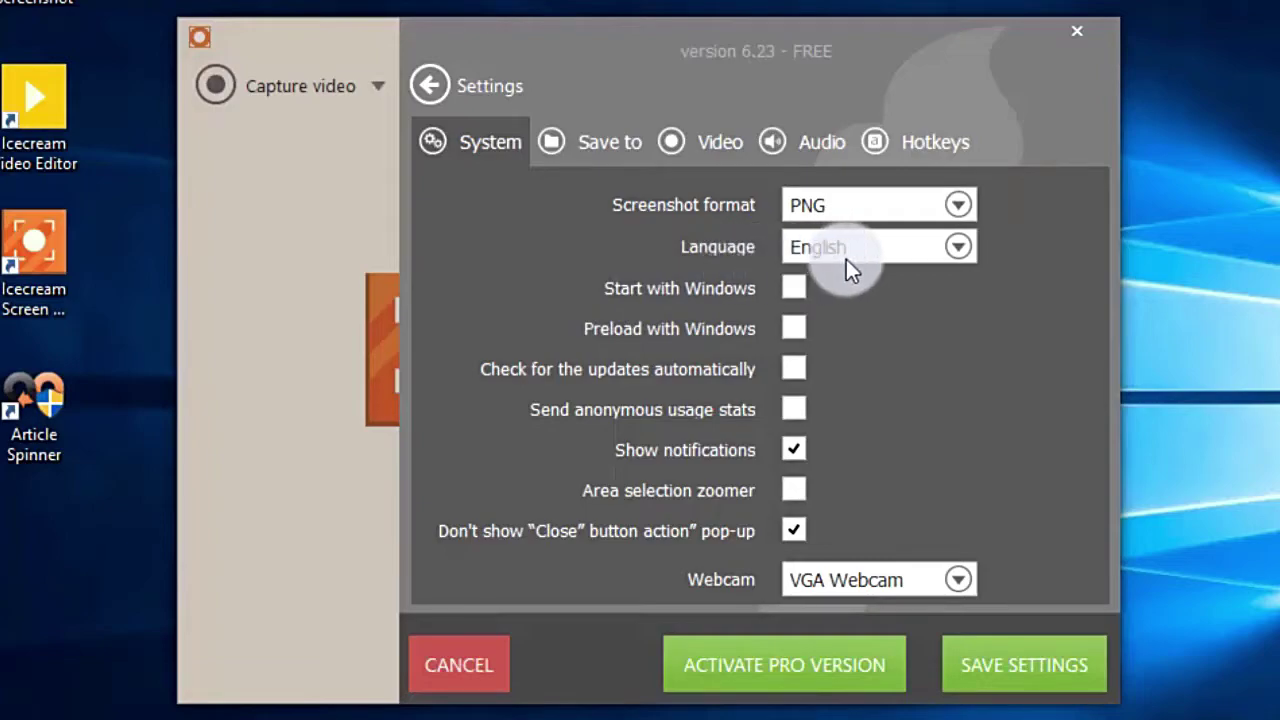
- Set the interface language to Bahasa Indonesia and save the settings
click(955, 248)
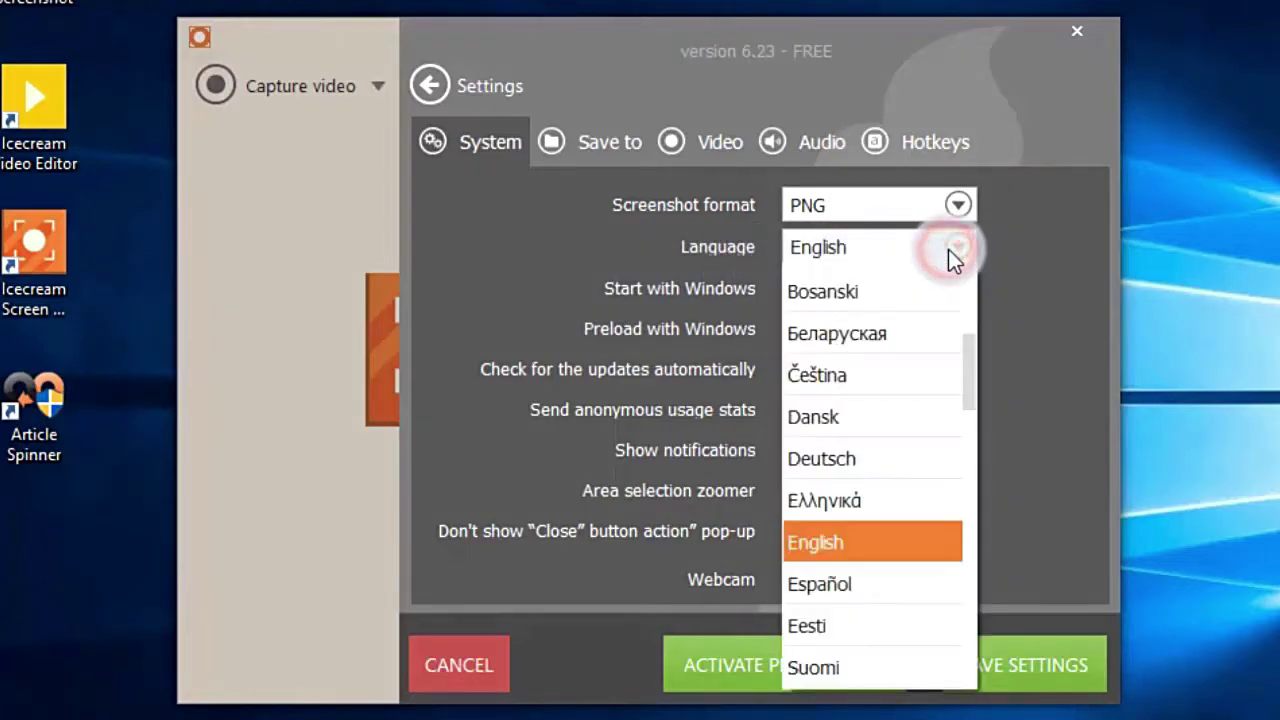
scroll(947, 284, down, 1)
scroll(907, 444, down, 2)
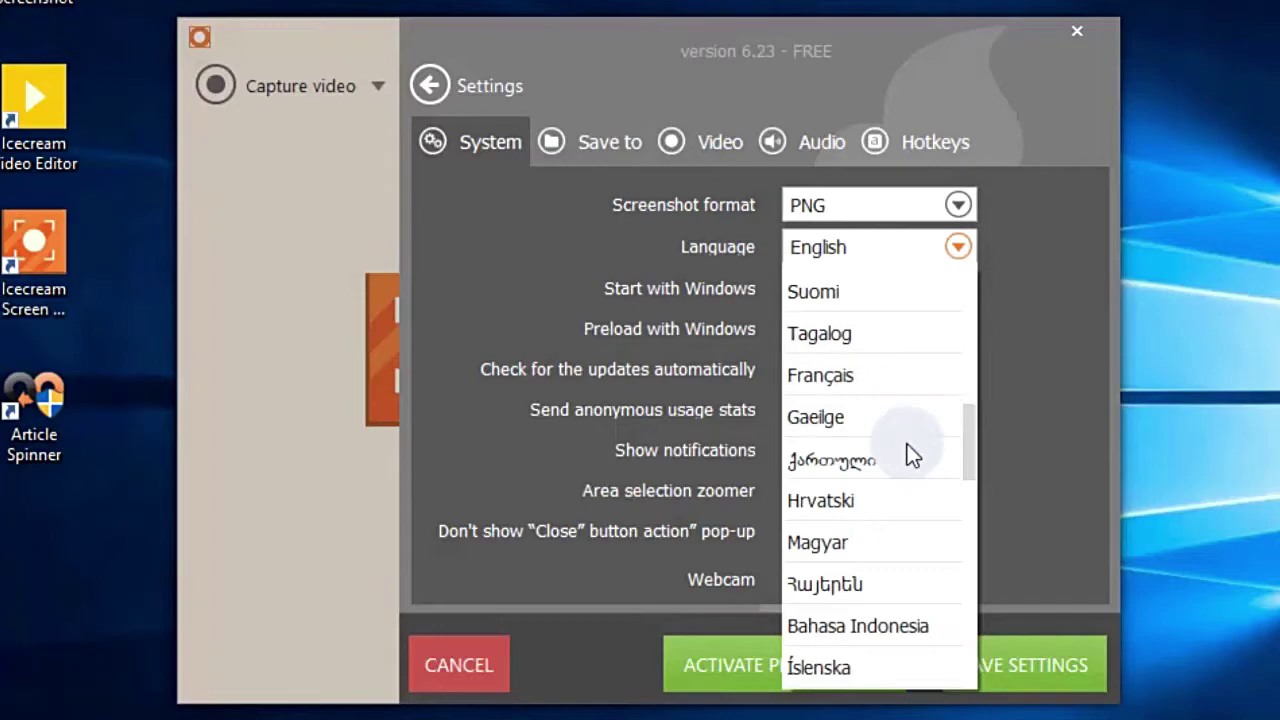
scroll(907, 456, down, 1)
click(889, 503)
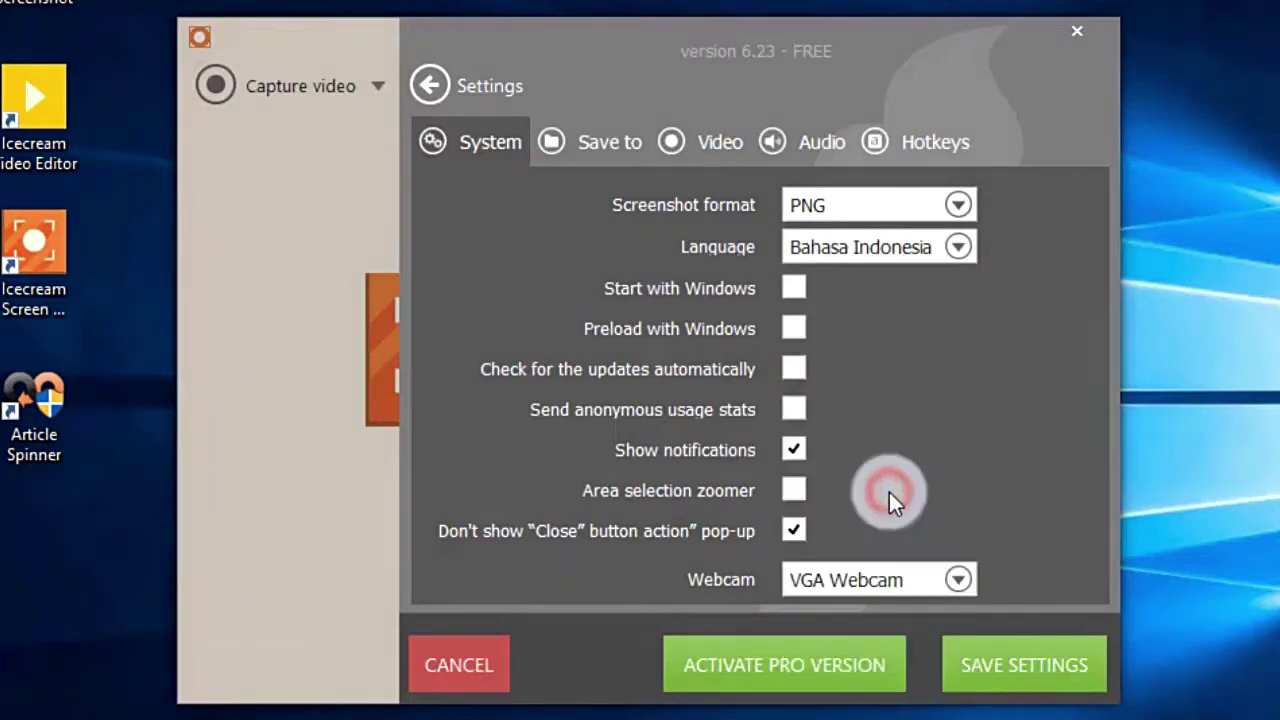
click(1016, 670)
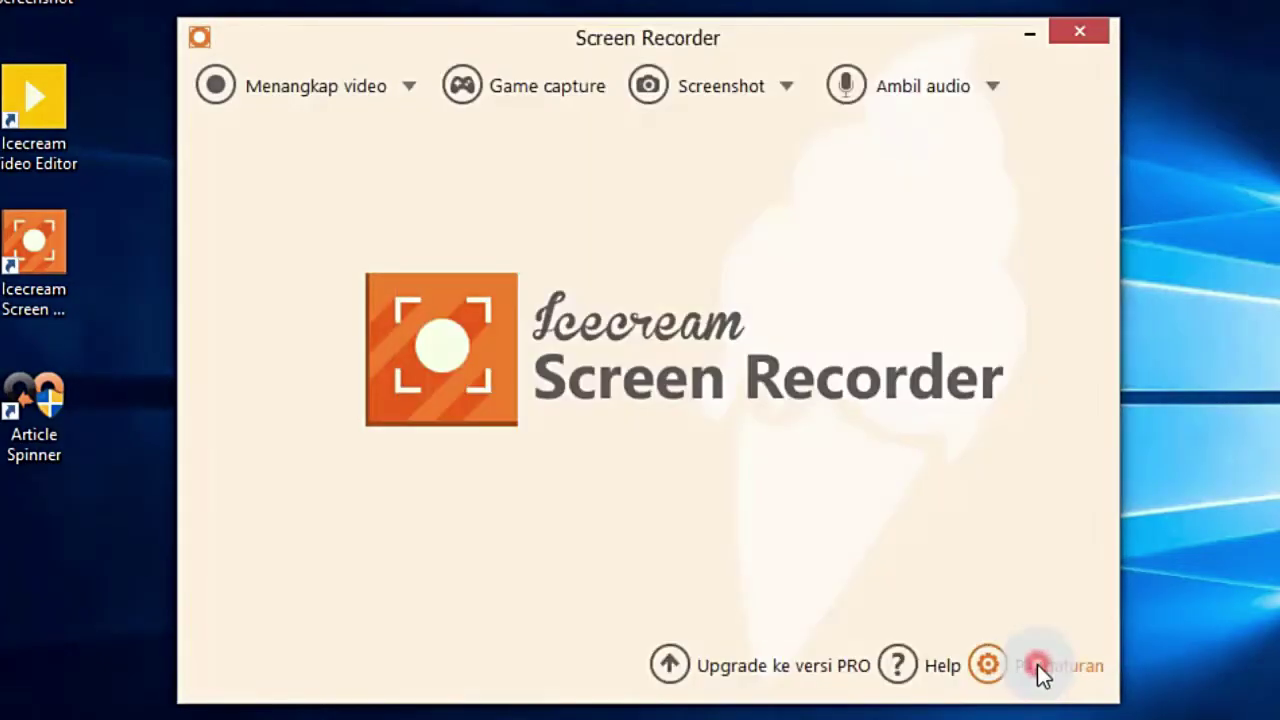
- Reopen the settings and choose the Documents folder as the save location for videos
click(1037, 668)
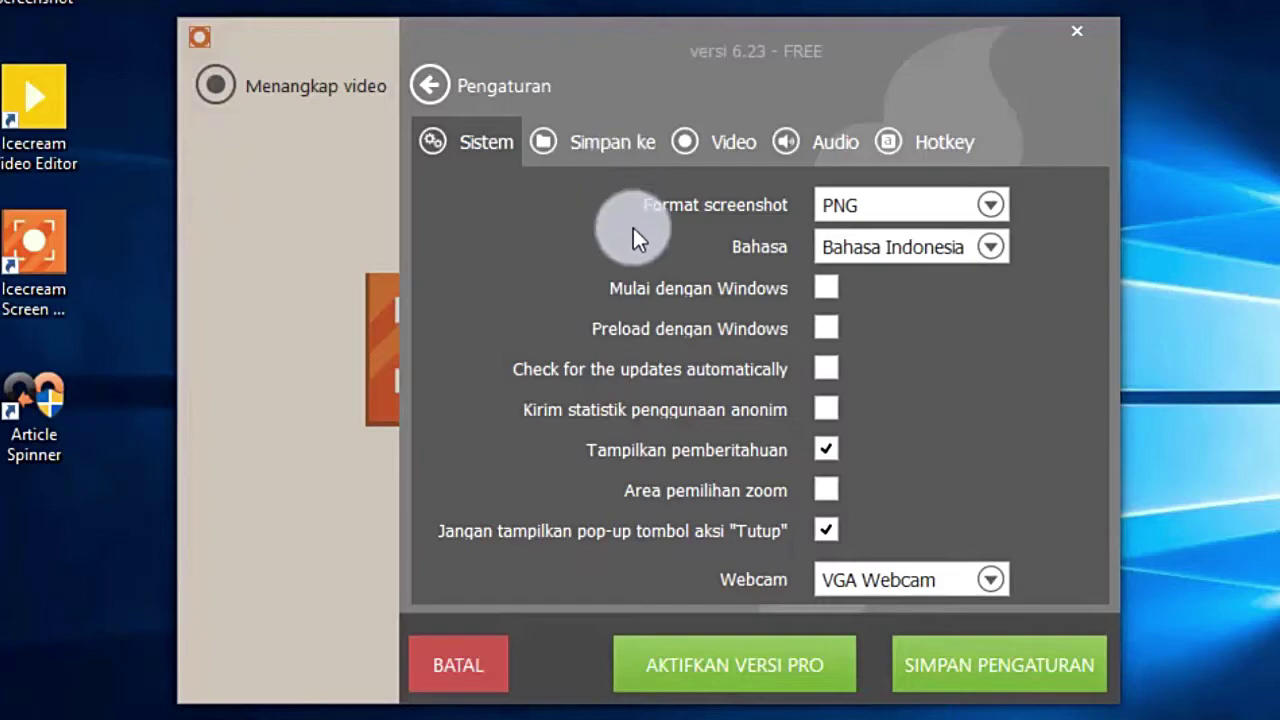
click(592, 147)
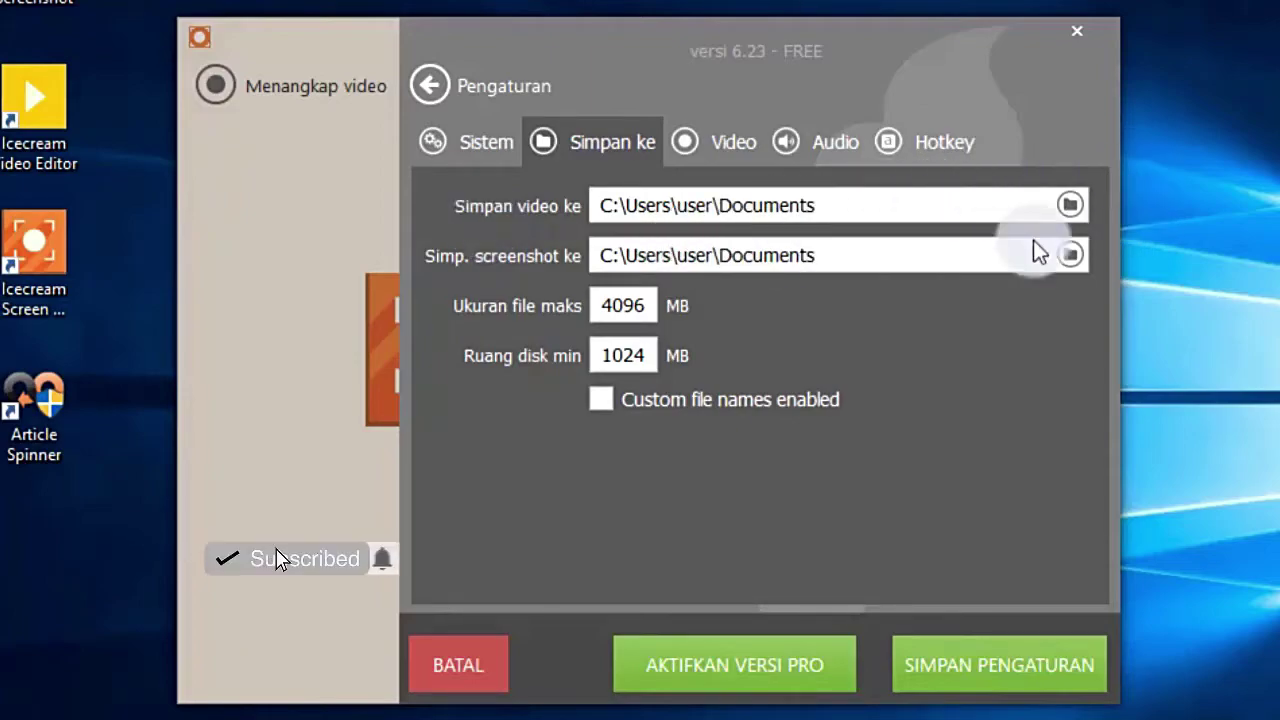
click(1072, 200)
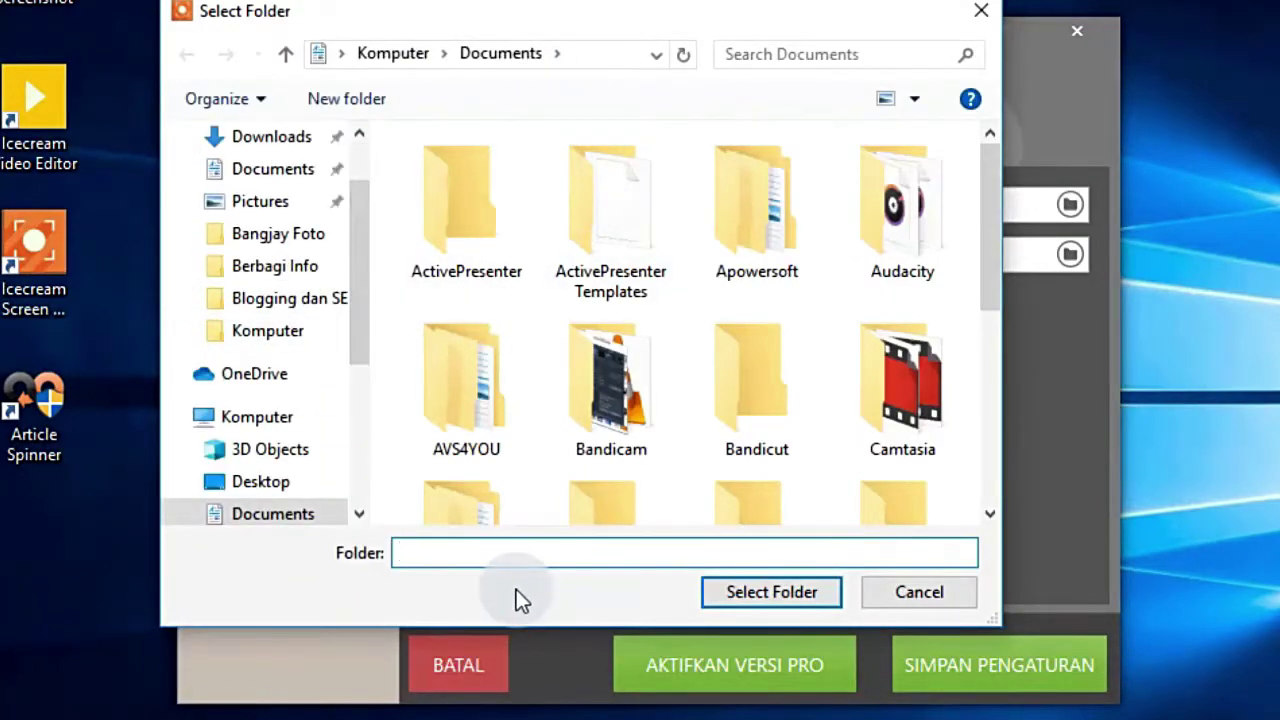
click(787, 596)
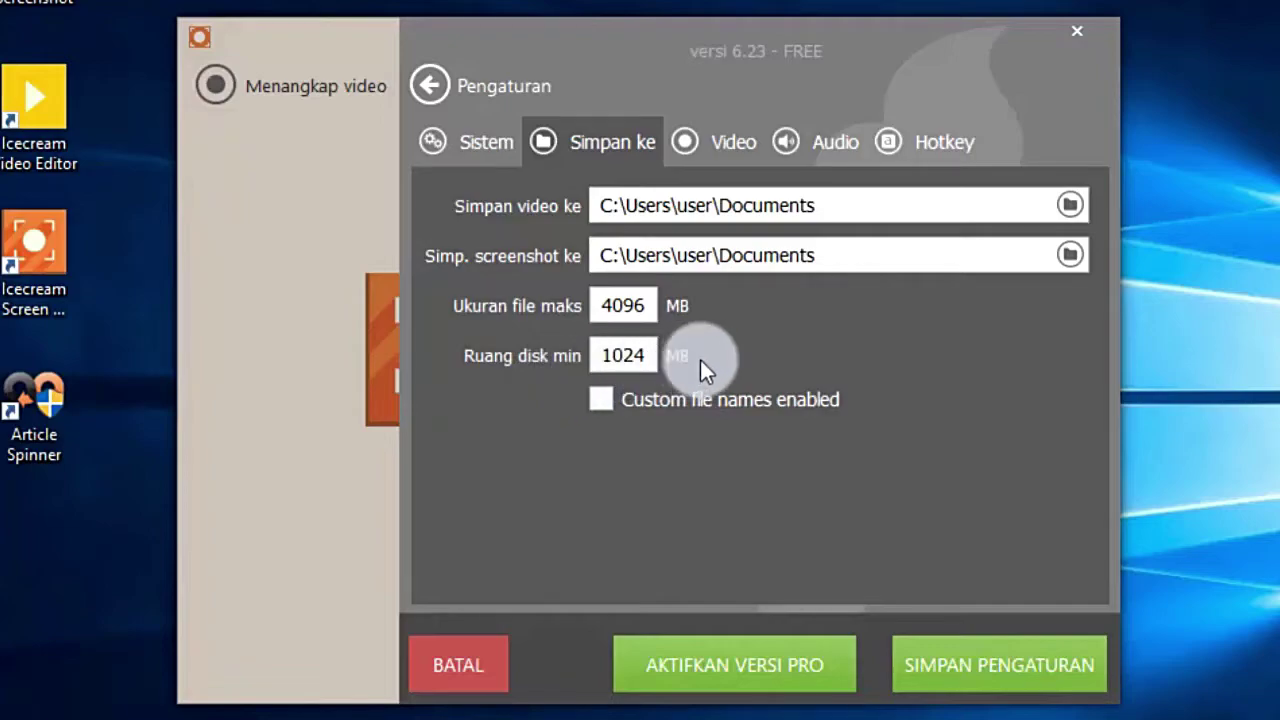
- Set the recording video format to webM (VP8) and the video quality to Tinggi, keeping the countdown enabled
click(696, 152)
click(686, 206)
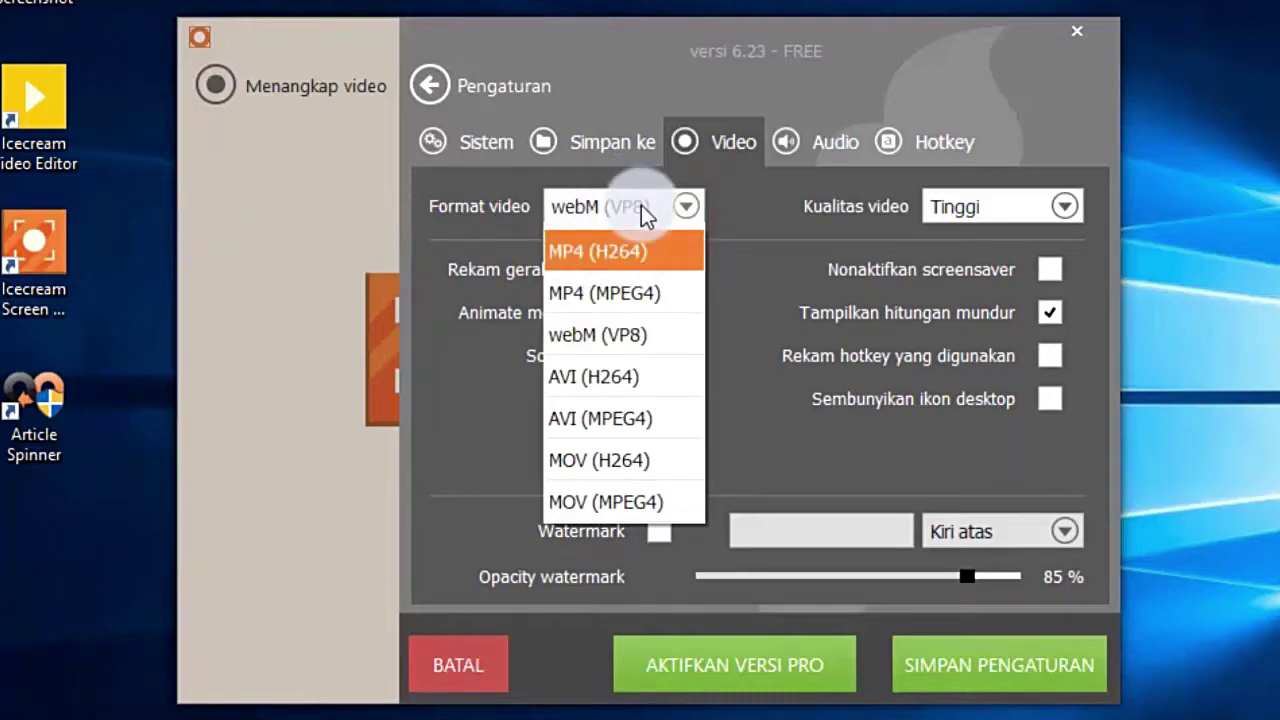
click(653, 335)
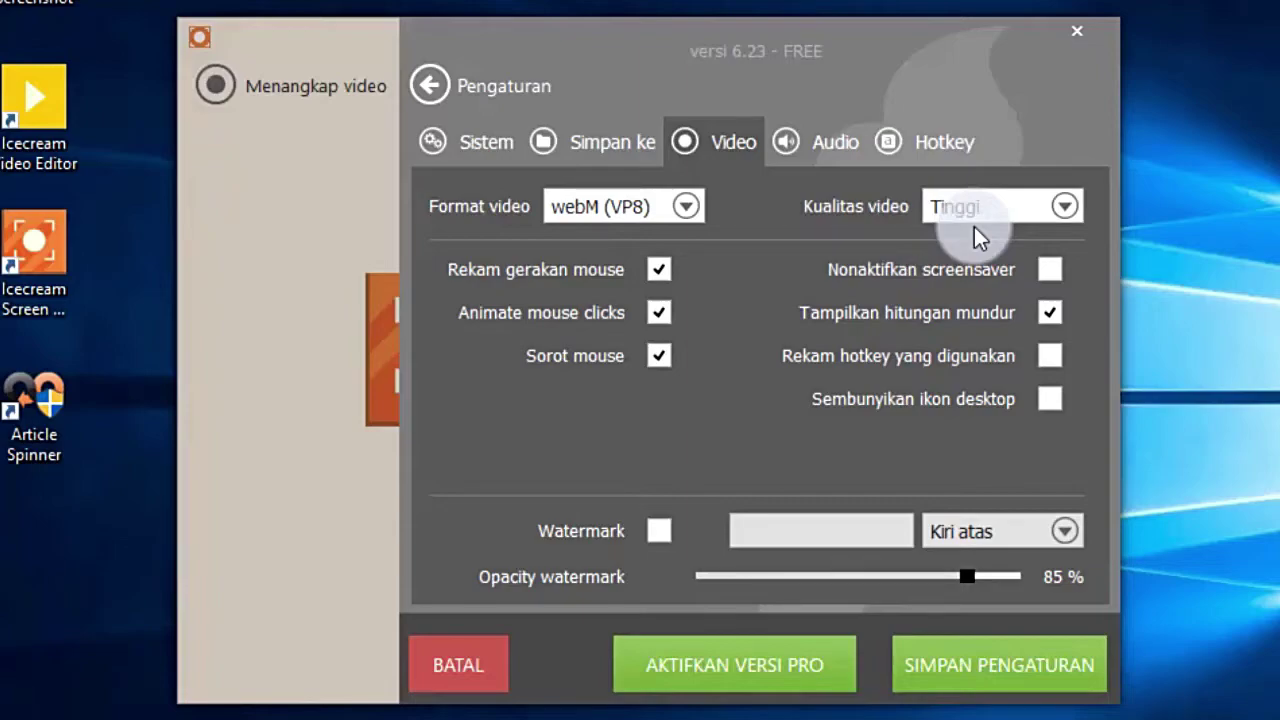
click(1051, 212)
click(961, 340)
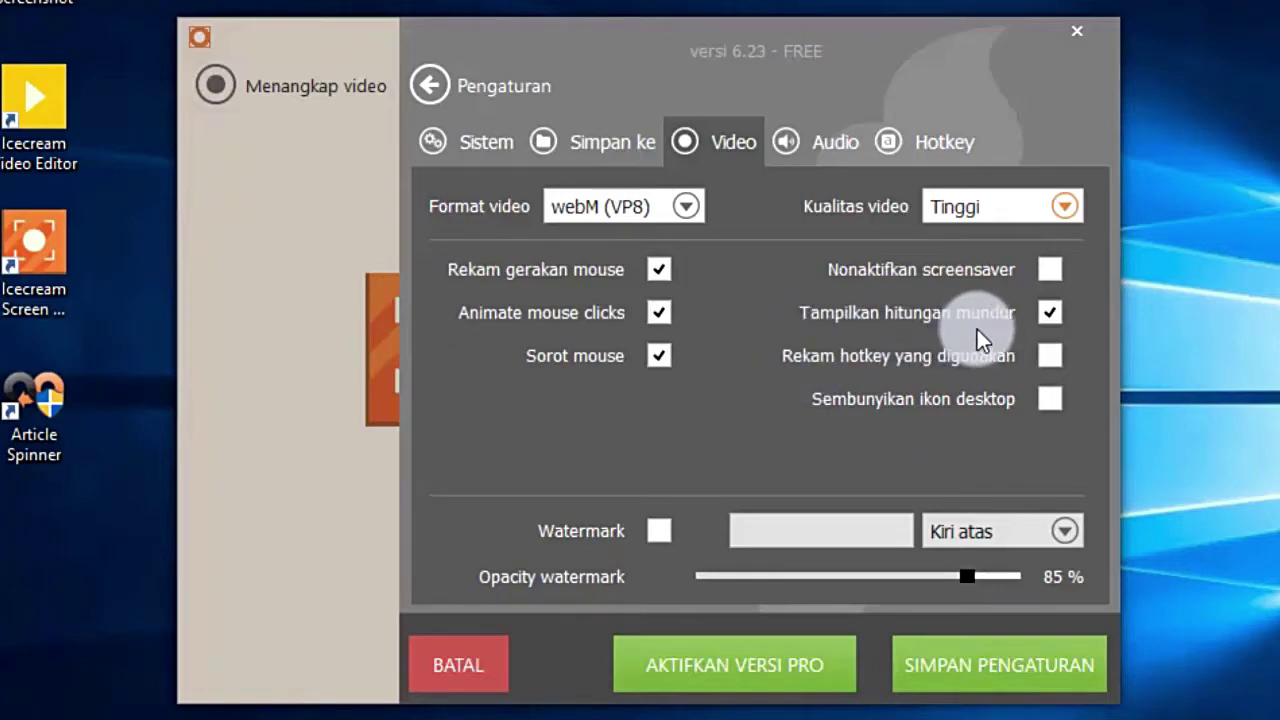
click(1048, 314)
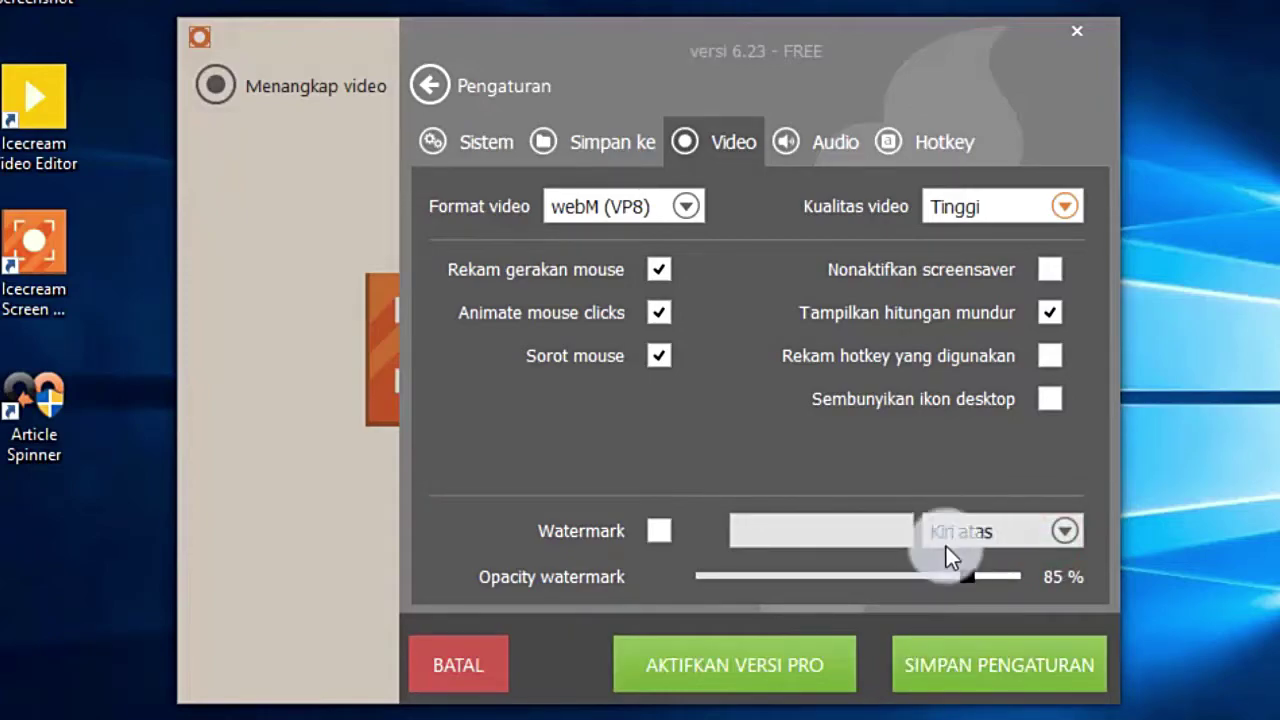
- Review the audio recording settings and the selectable microphone and audio devices, keeping the Realtek microphone and speakers
click(818, 141)
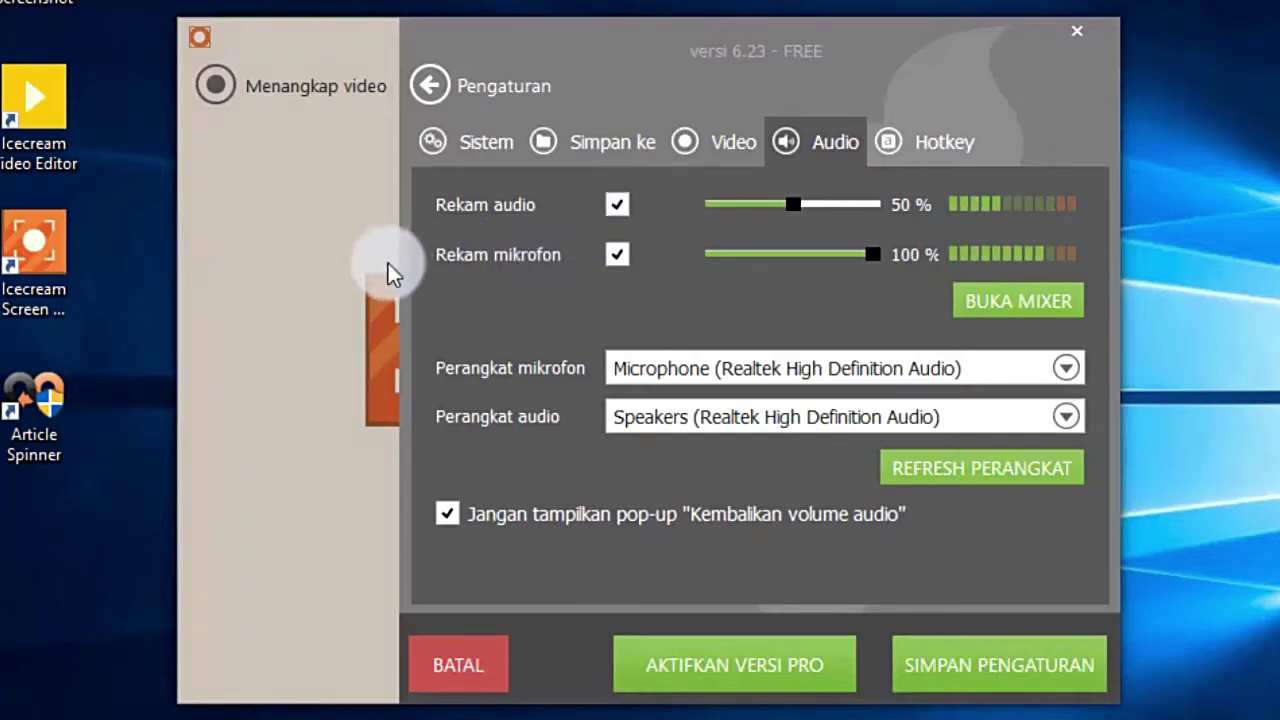
click(620, 257)
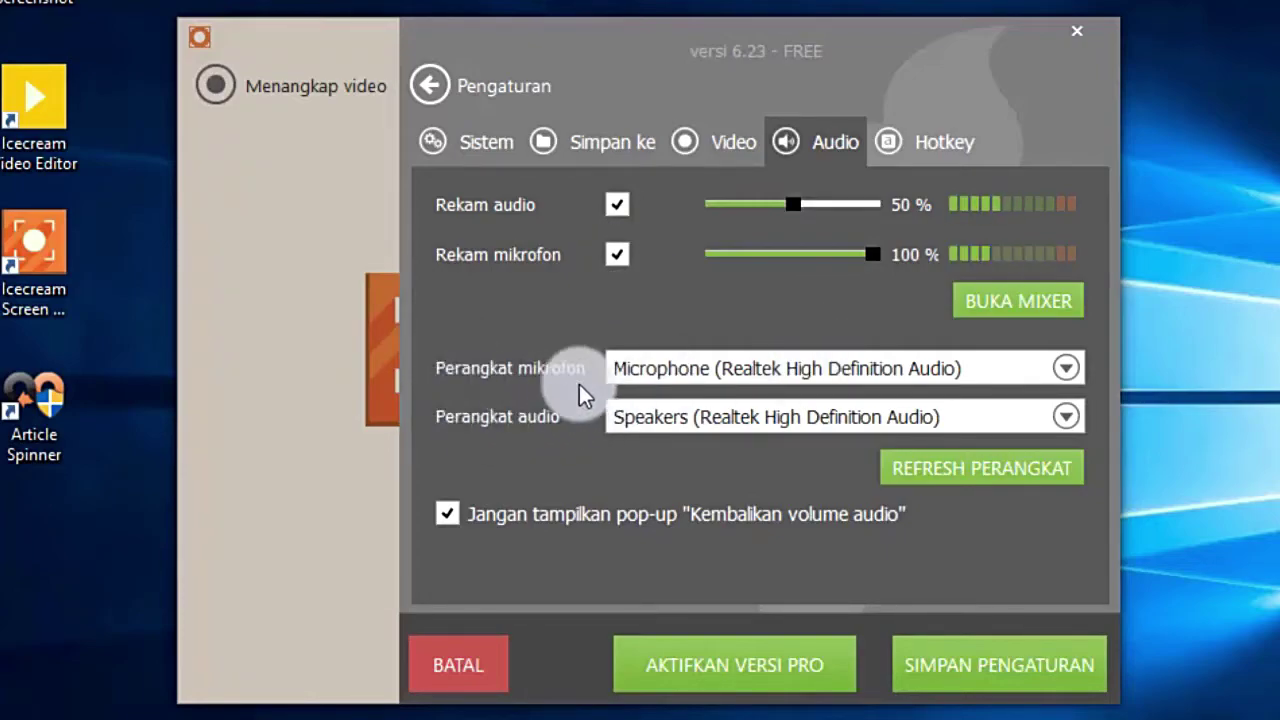
click(663, 378)
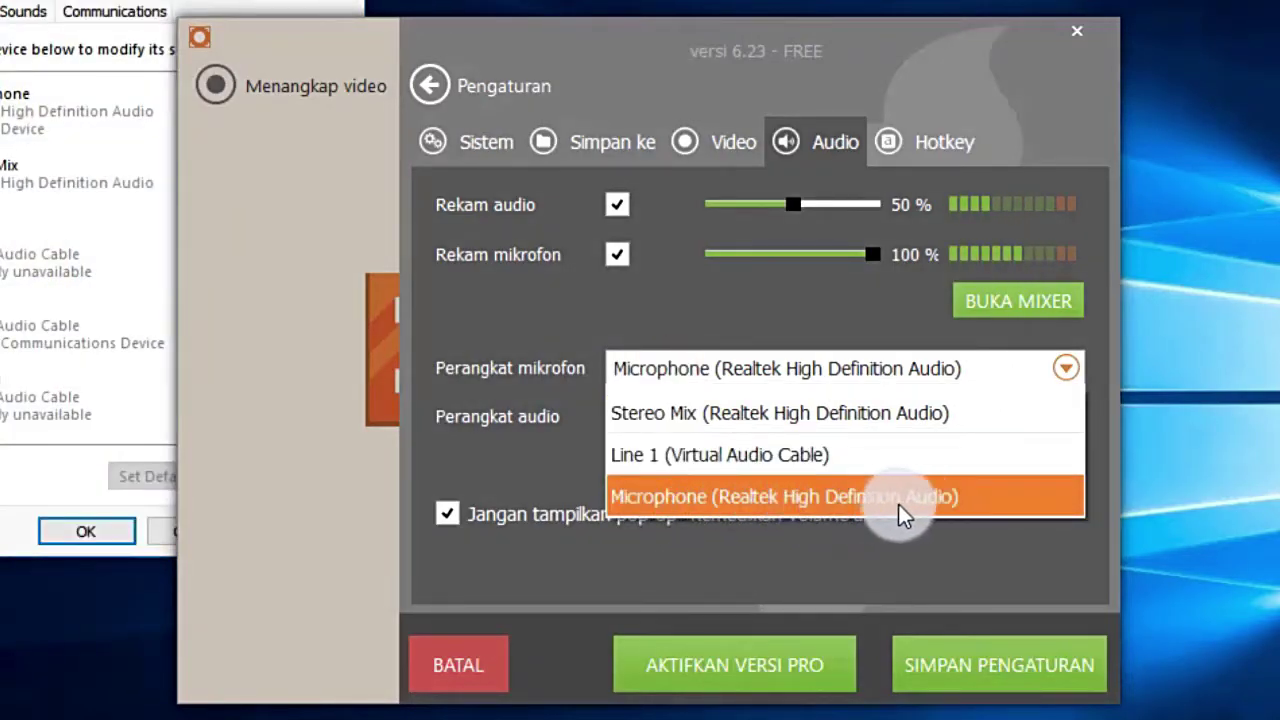
key(Up)
key(Up)
key(Escape)
click(504, 440)
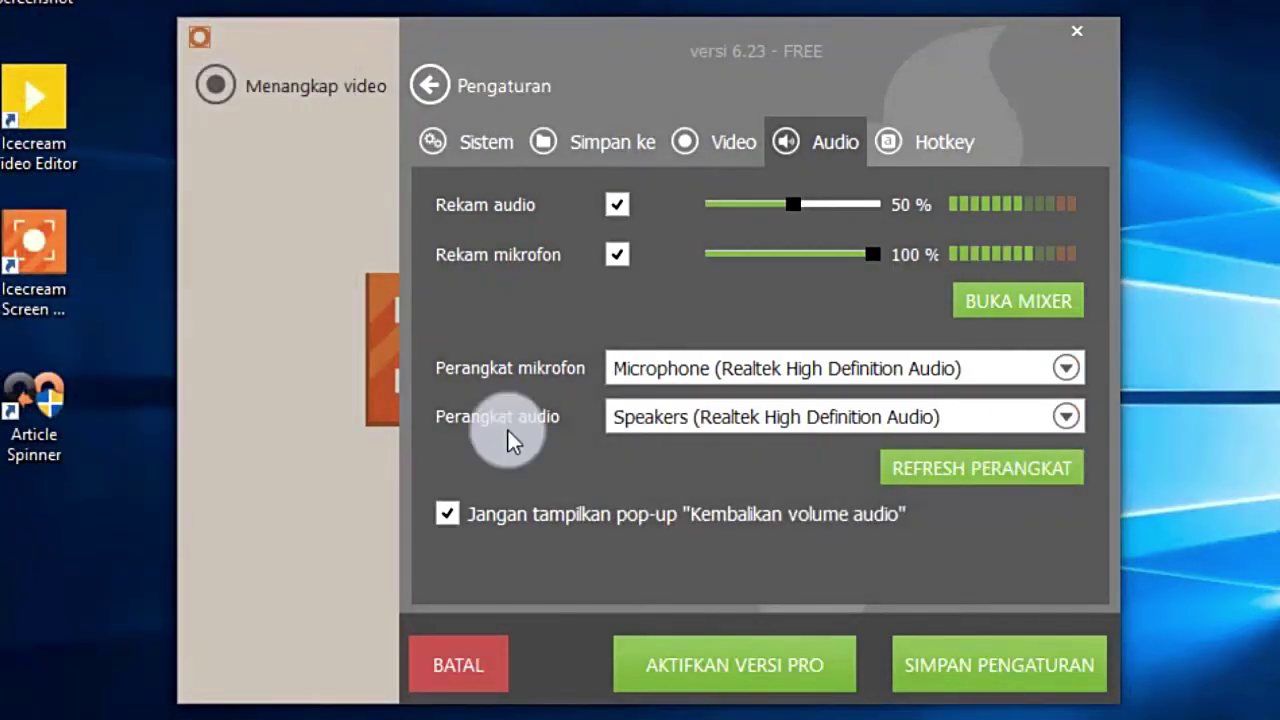
click(661, 428)
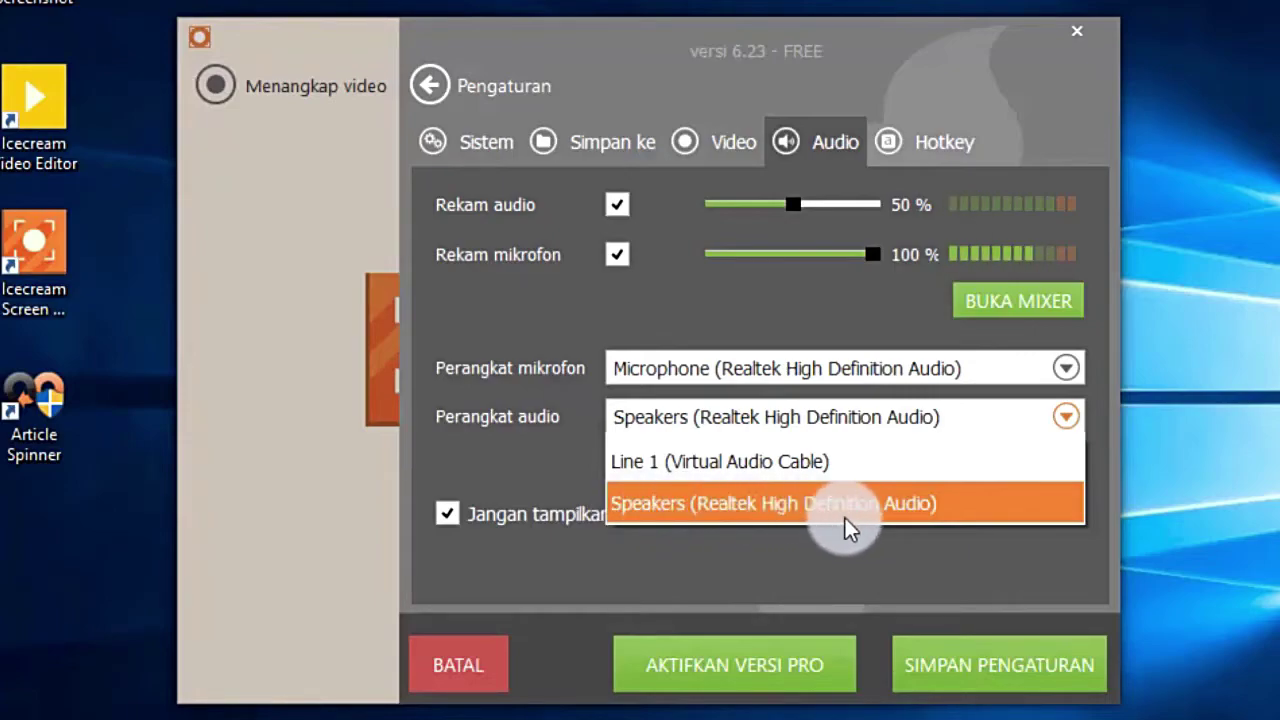
click(703, 584)
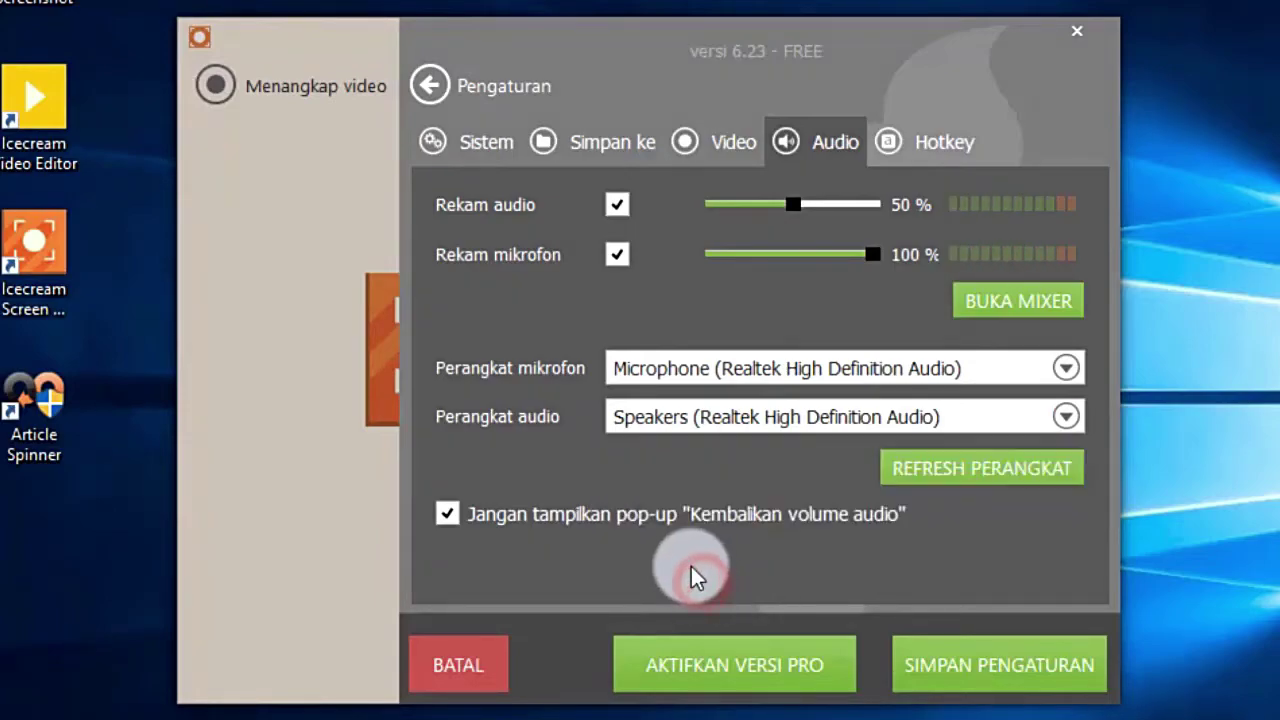
- Review the hotkey assignments and save the settings
click(932, 152)
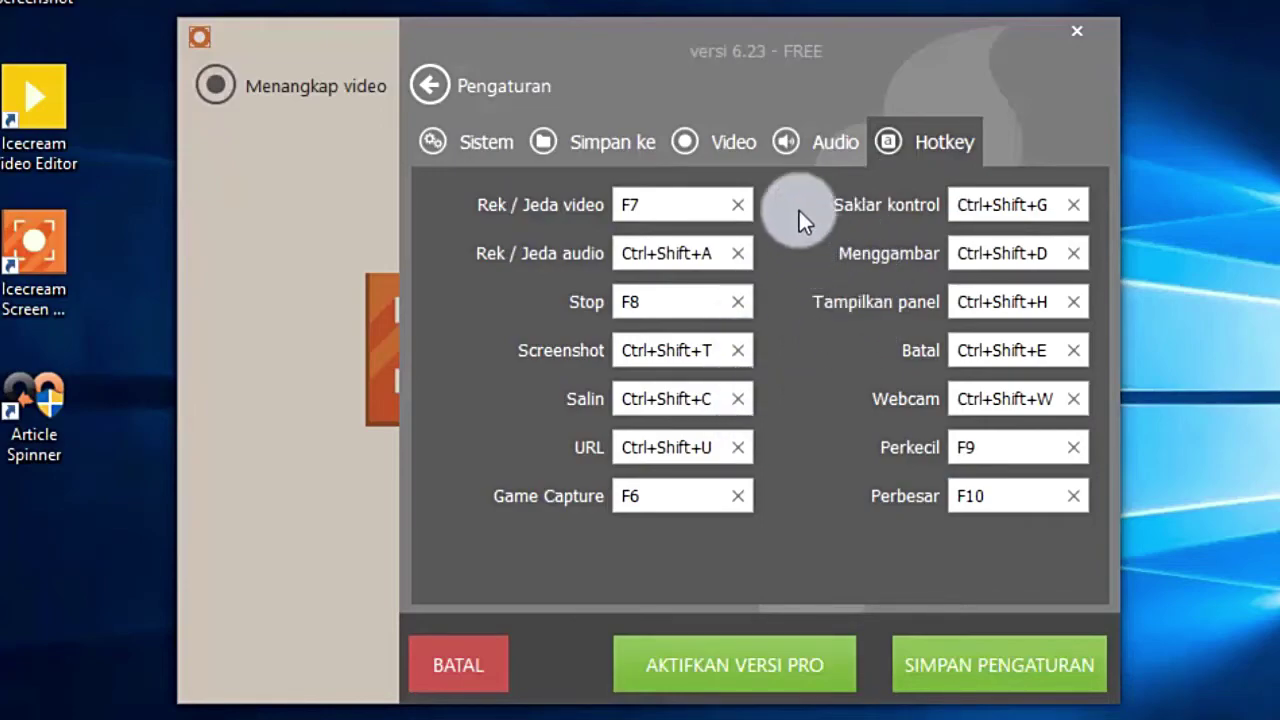
click(1002, 668)
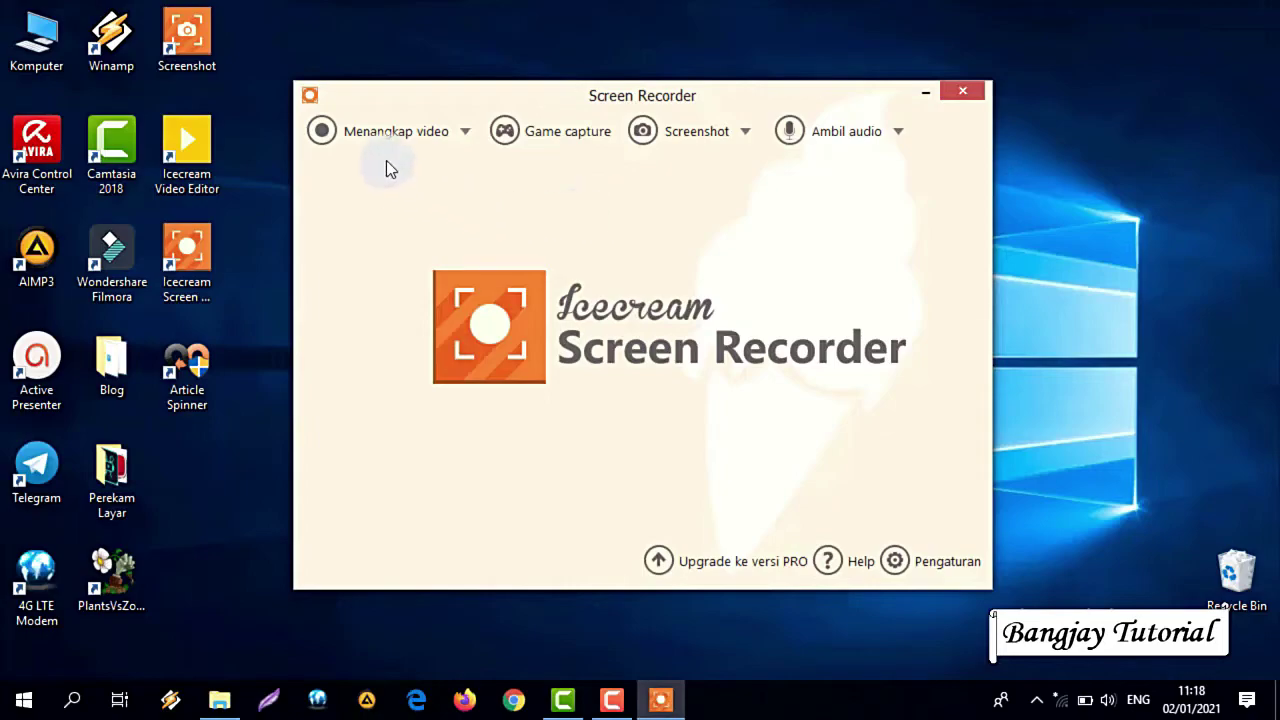
- Look through the list of video capture modes in the Indonesian interface
click(388, 134)
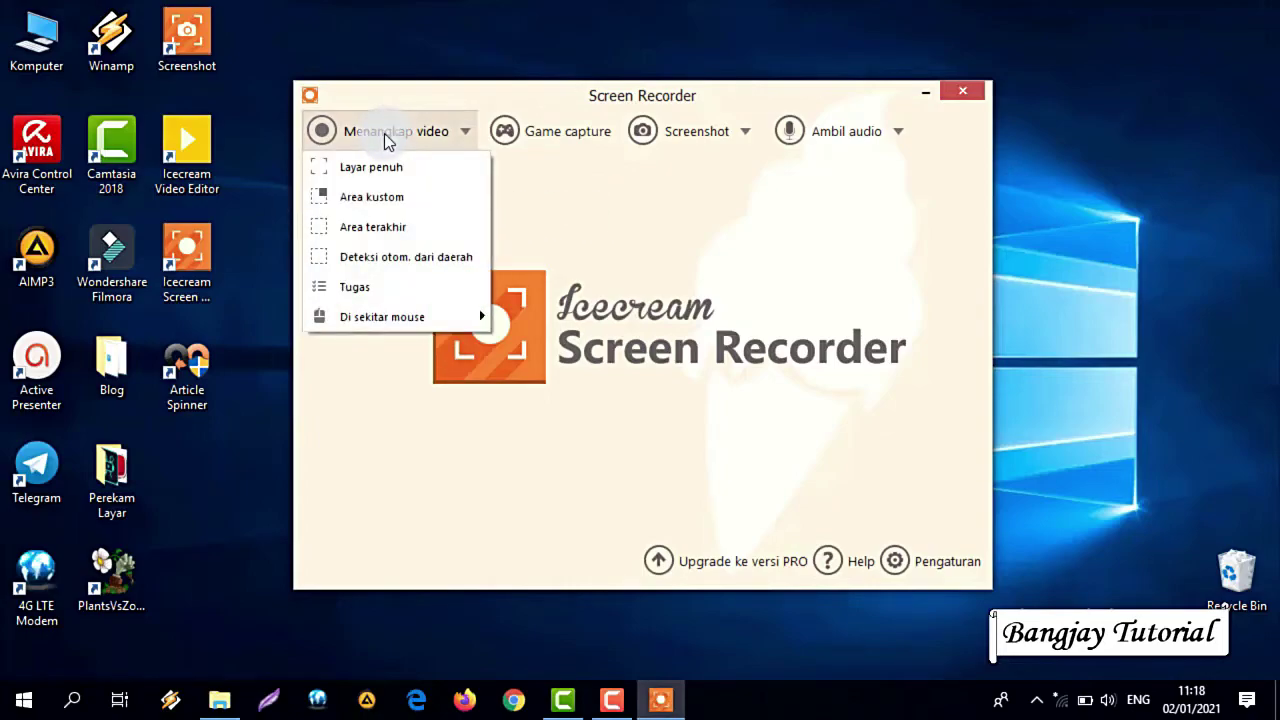
click(369, 90)
click(377, 134)
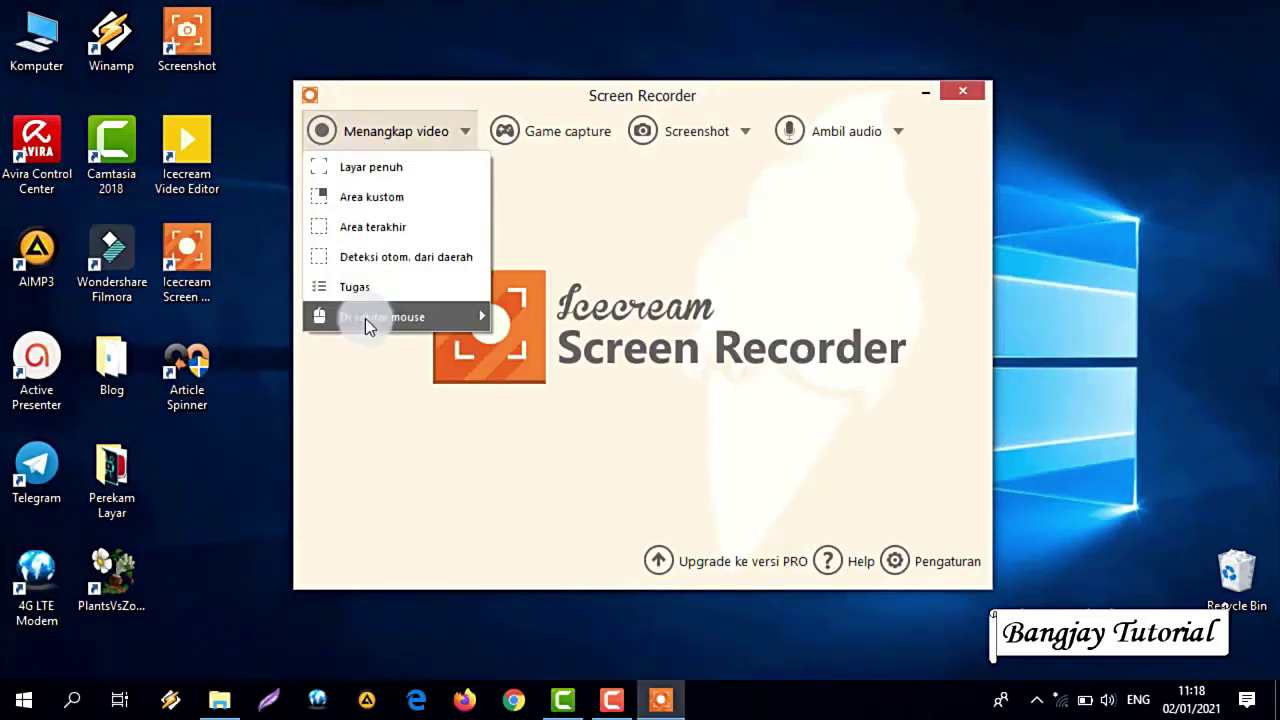
- Set up a full-screen video capture and show the webcam overlay, repositioning and resizing it over the desktop
click(372, 170)
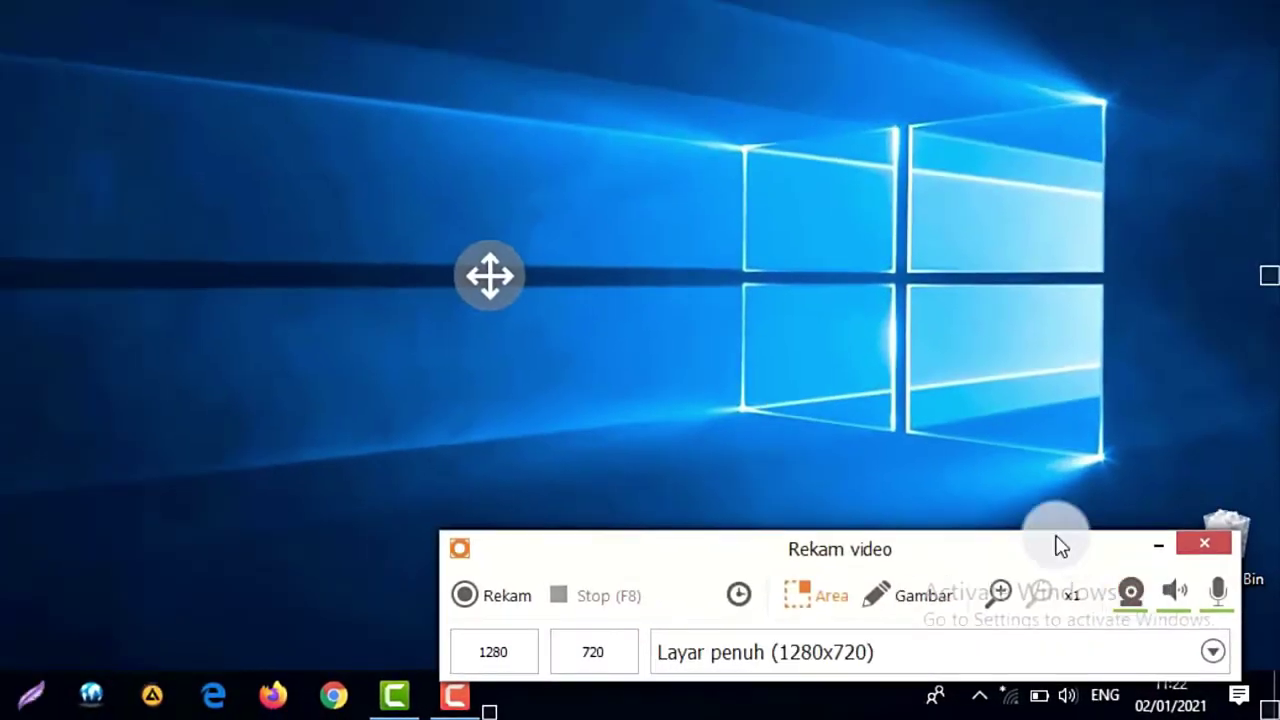
click(1133, 592)
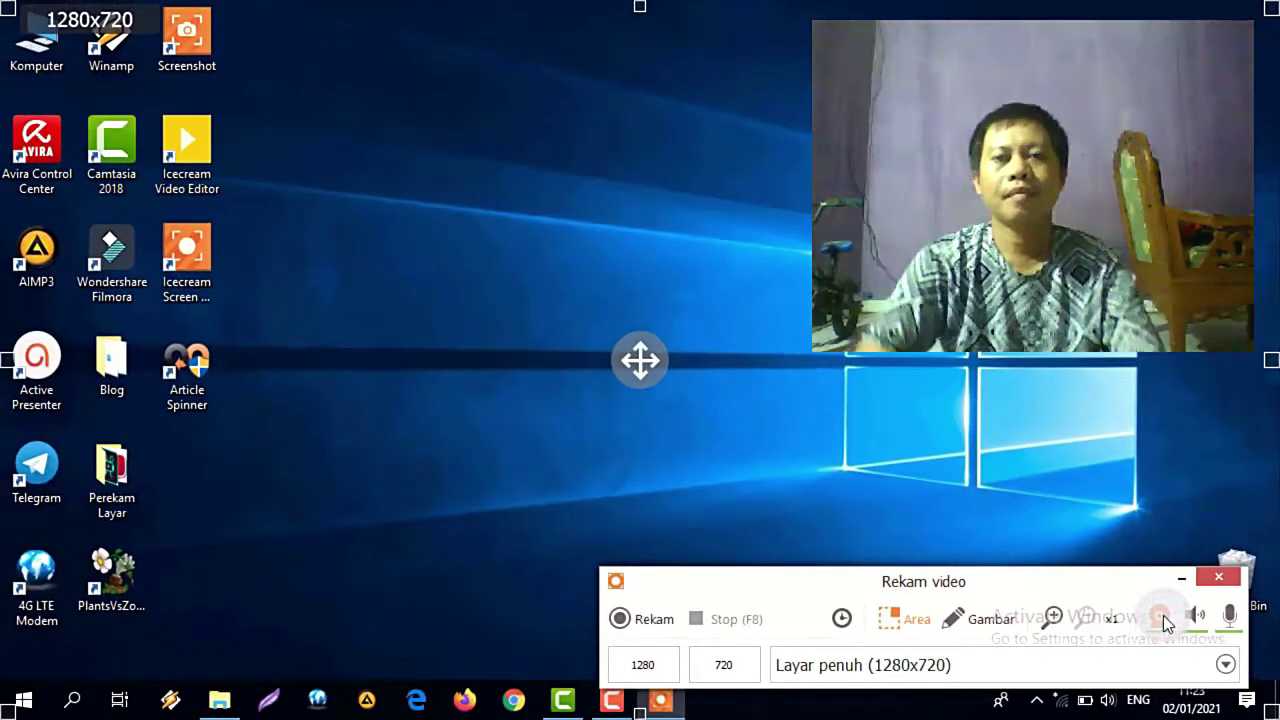
drag(1063, 171, 1016, 160)
drag(768, 347, 1035, 95)
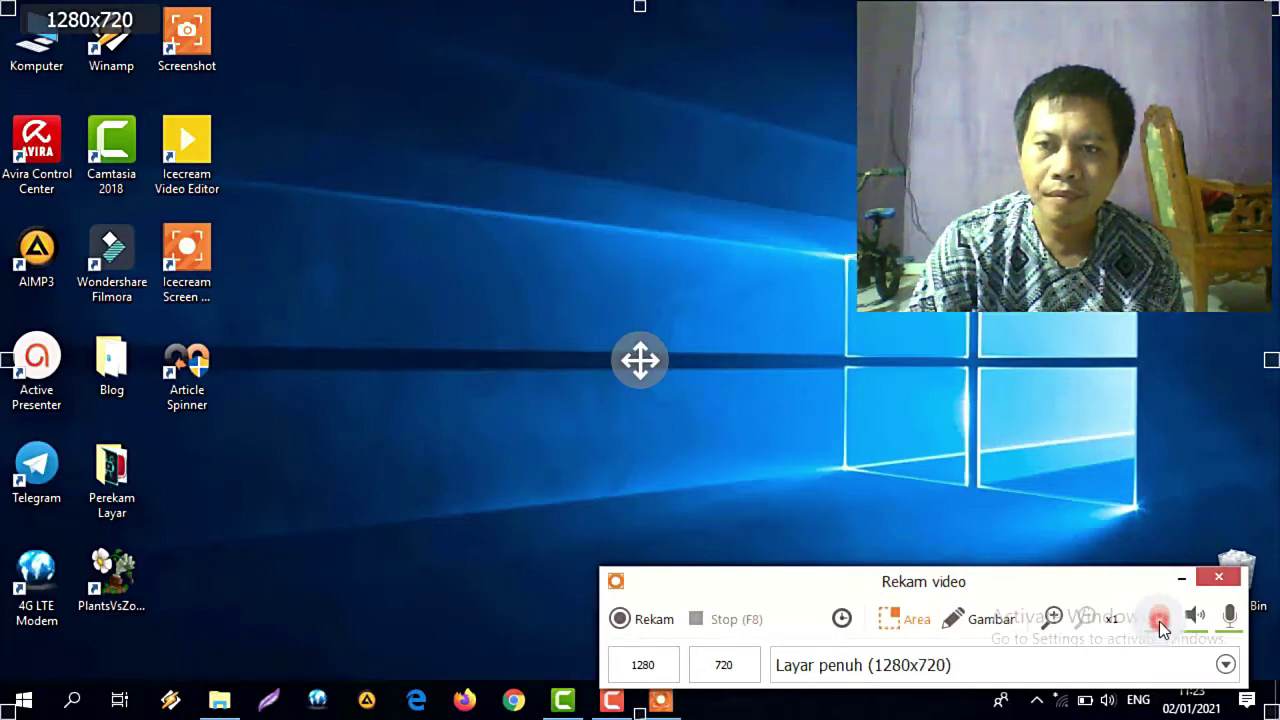
- Turn off the webcam overlay and start the full-screen recording
click(1156, 616)
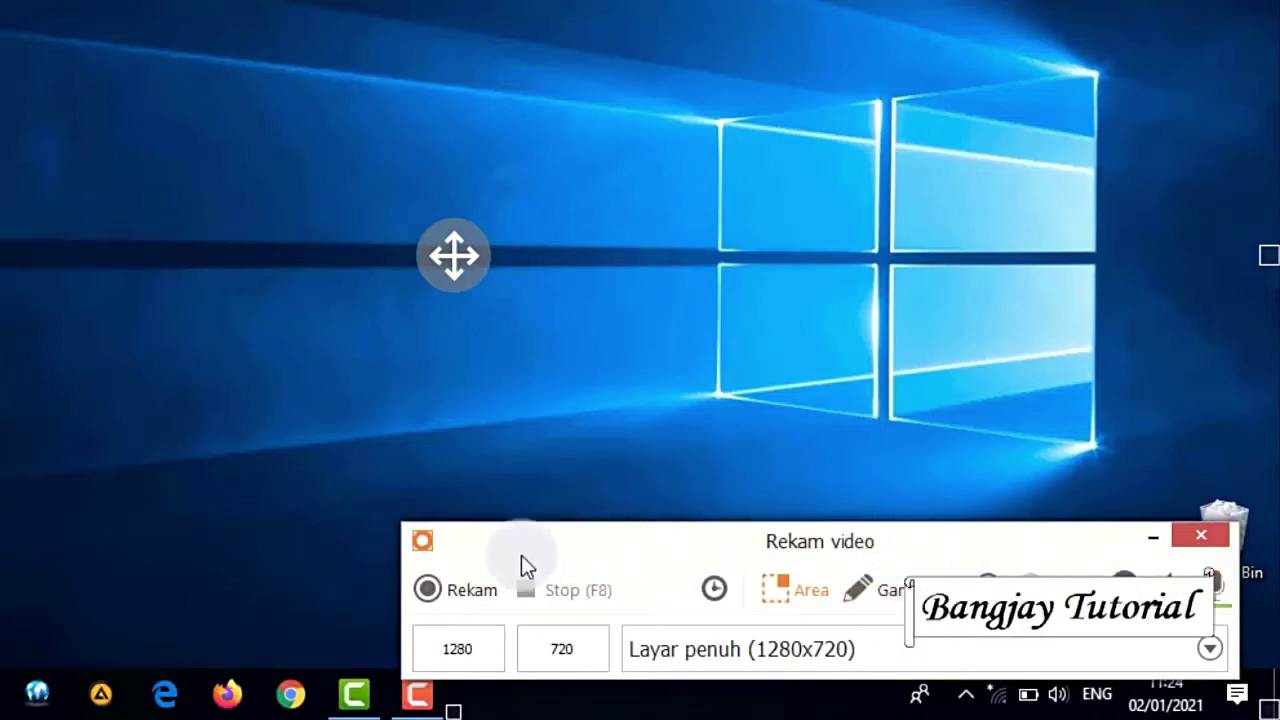
click(455, 594)
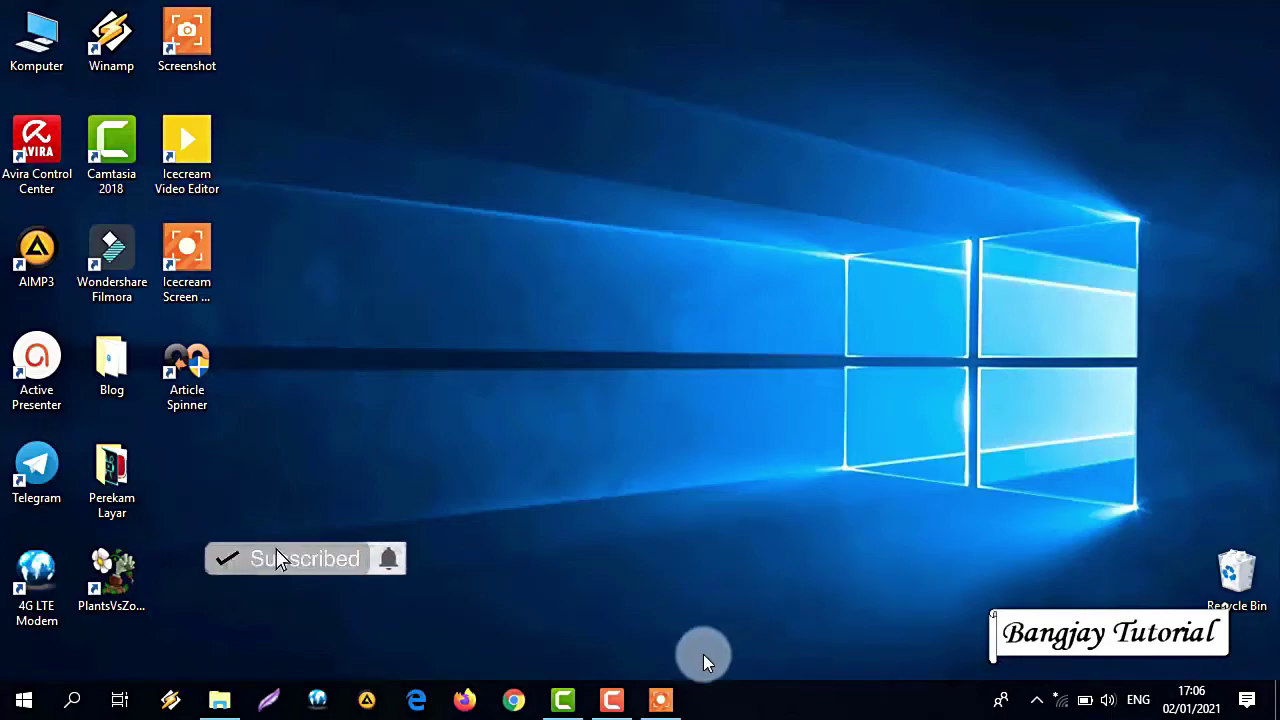
- Restore the recording controls, move them clear of the taskbar and show the drawing tools
click(660, 700)
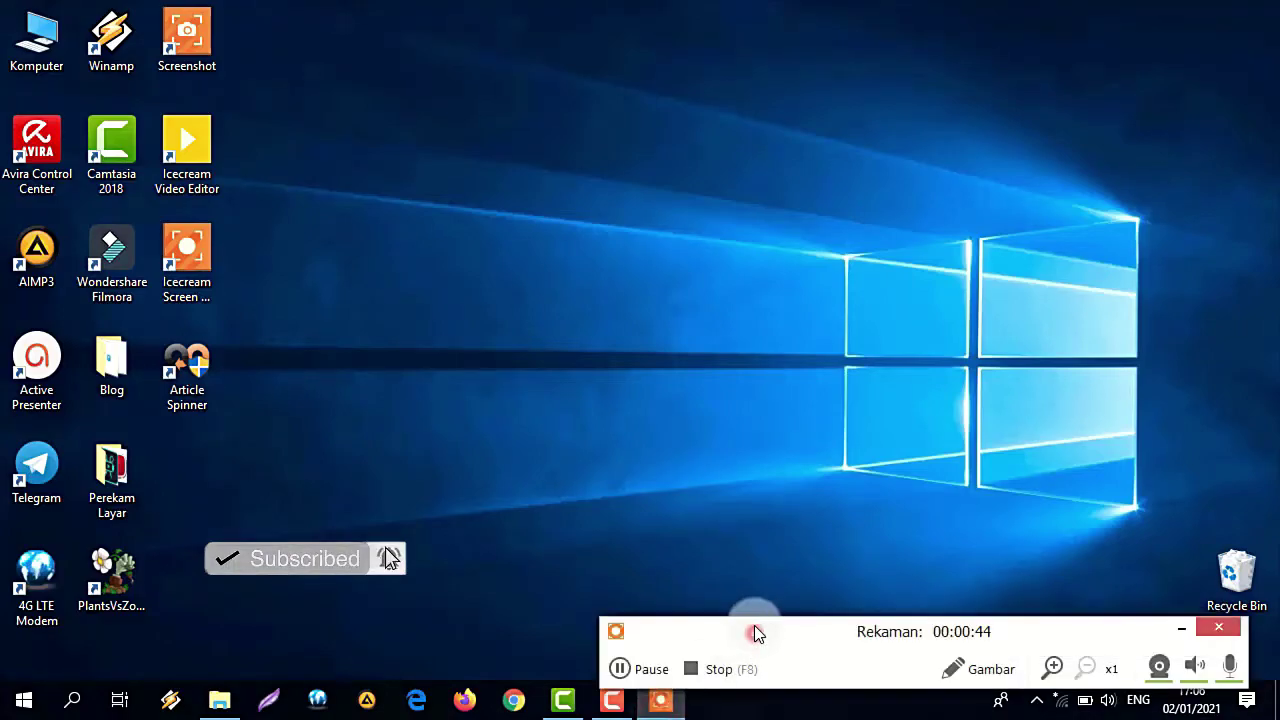
drag(754, 633, 749, 571)
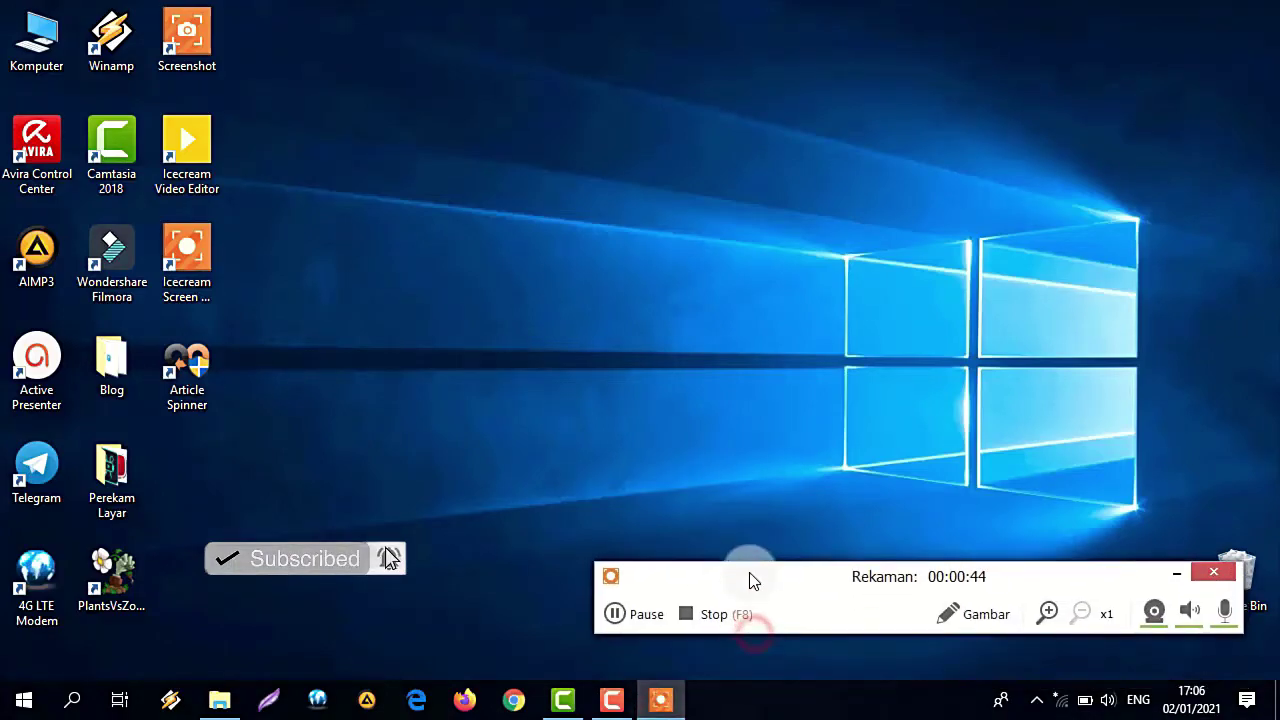
click(977, 614)
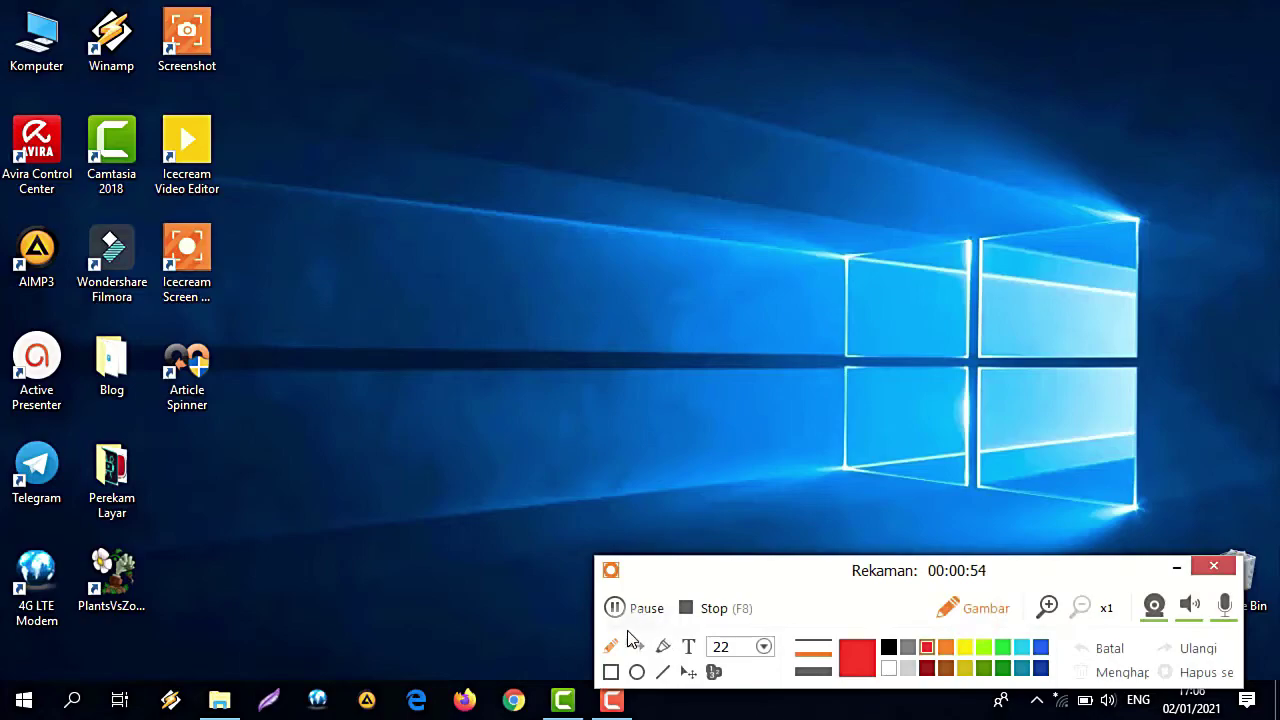
- Draw red freehand outlines with the pencil around the Article Spinner and PlantsVsZo... desktop icons
click(611, 672)
click(636, 646)
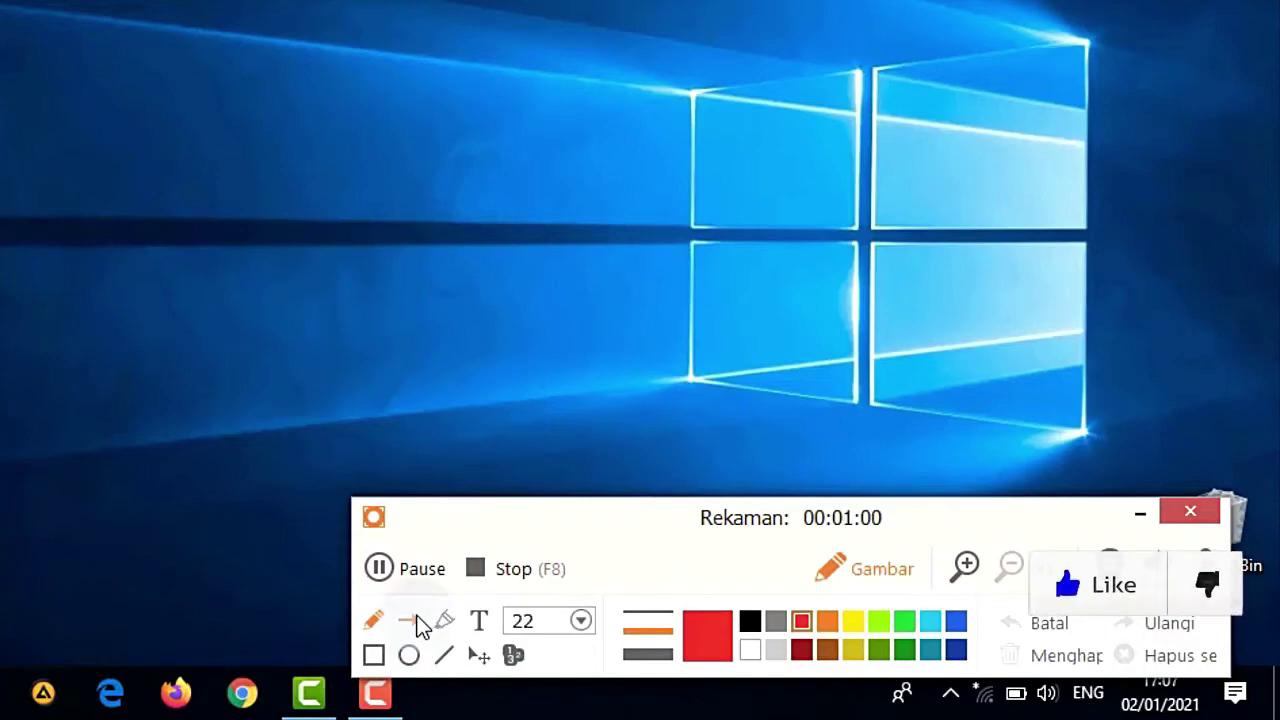
click(372, 621)
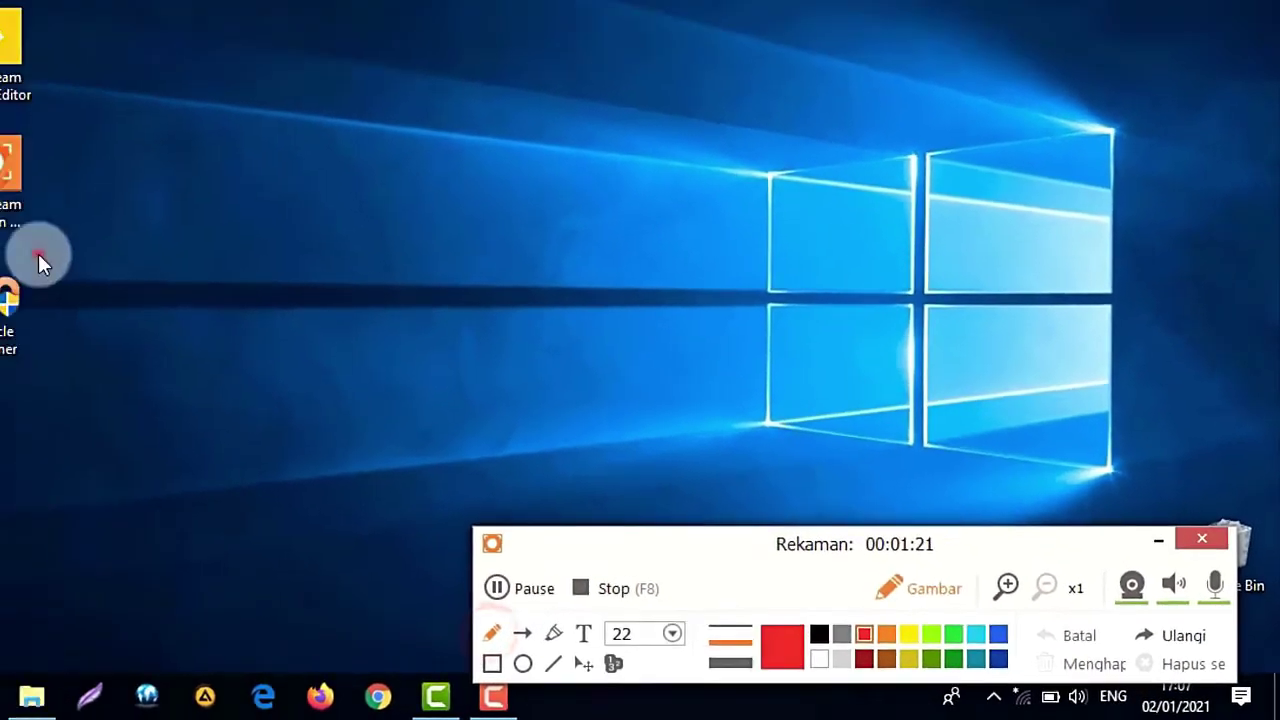
drag(230, 325, 152, 345)
drag(195, 448, 234, 334)
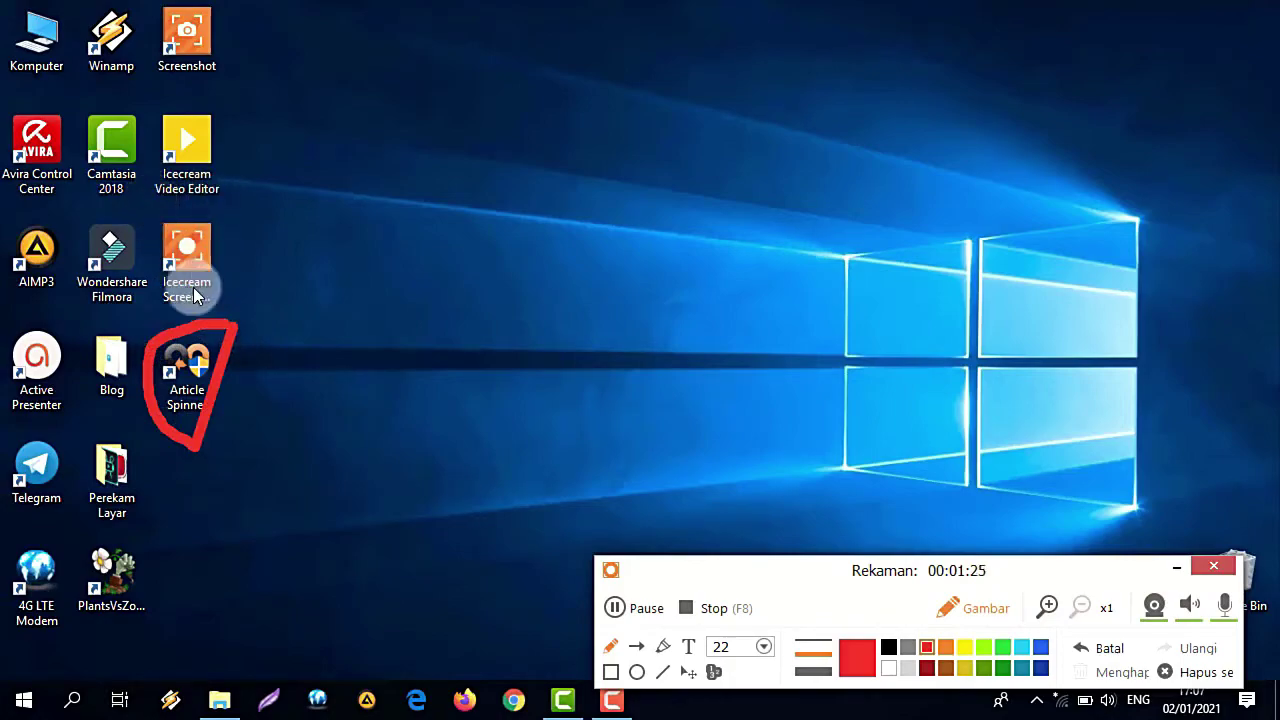
mouse_move(162, 527)
mouse_down()
mouse_move(77, 537)
mouse_move(104, 620)
mouse_up()
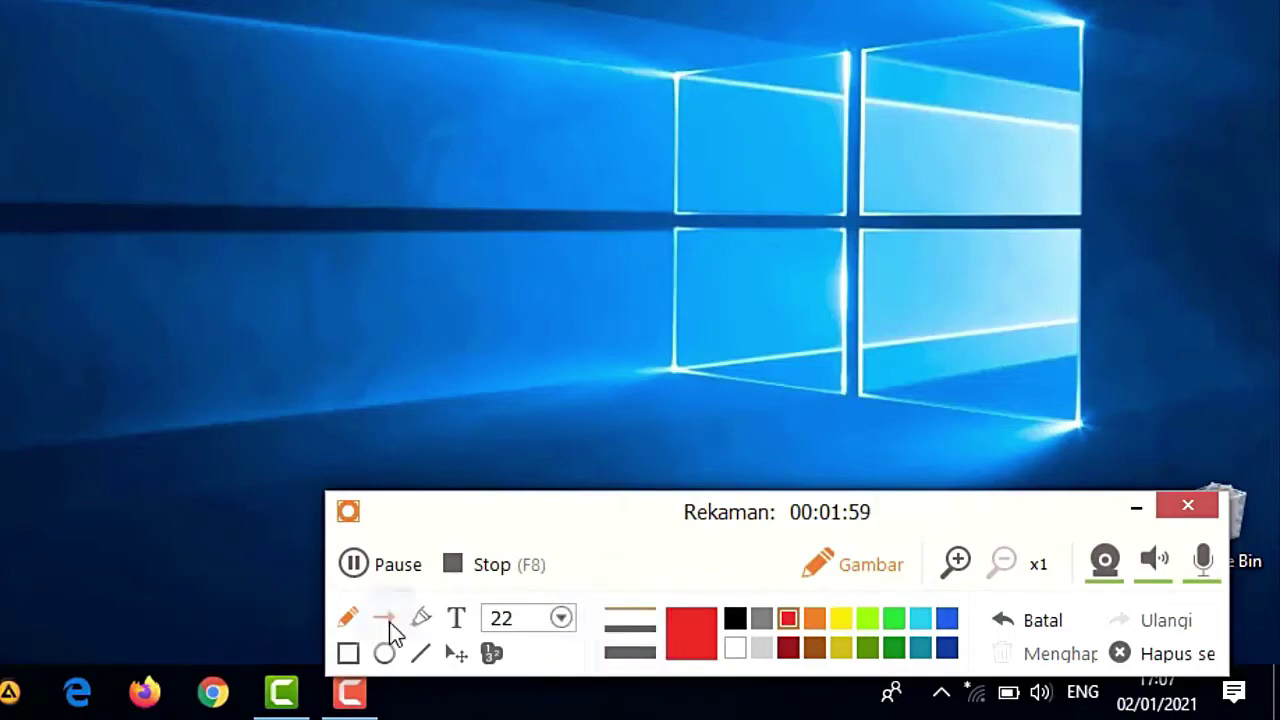
- Draw a red arrow to the Icecream Screen Recorder icon and a red rectangle around the Icecream Video Editor icon
click(383, 617)
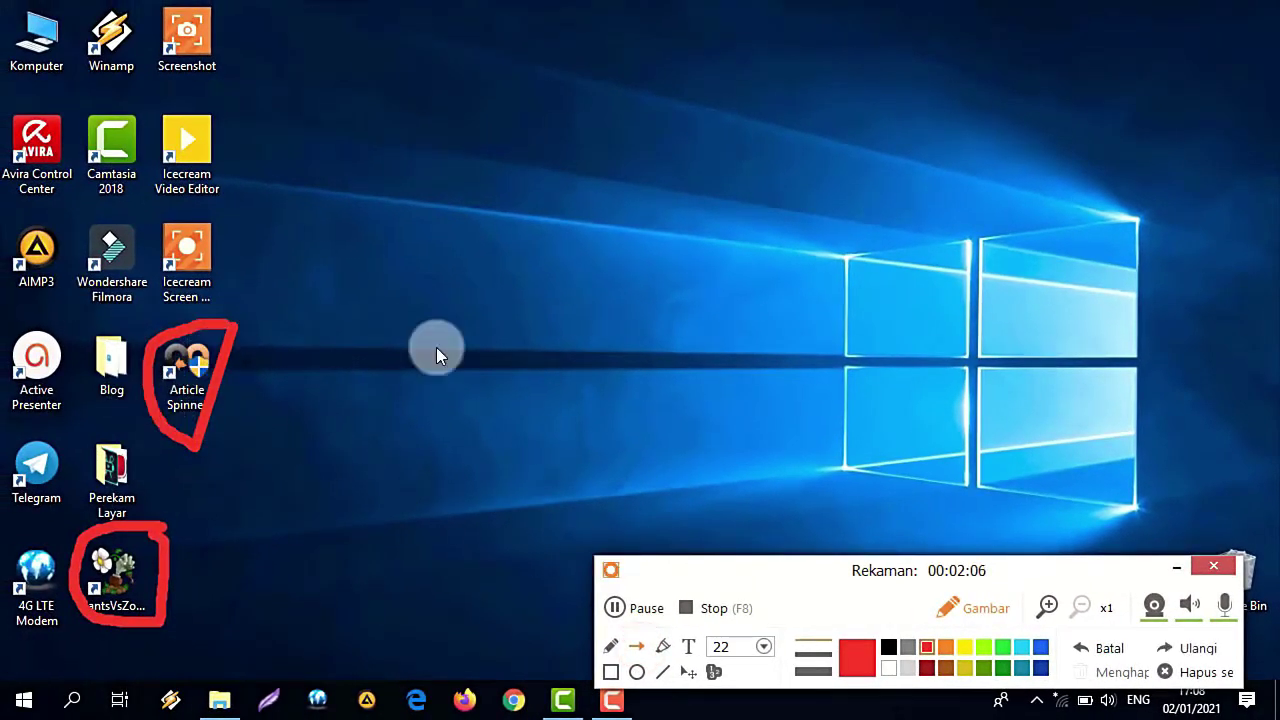
mouse_move(436, 347)
mouse_down()
mouse_move(259, 281)
mouse_move(220, 245)
mouse_up()
click(610, 671)
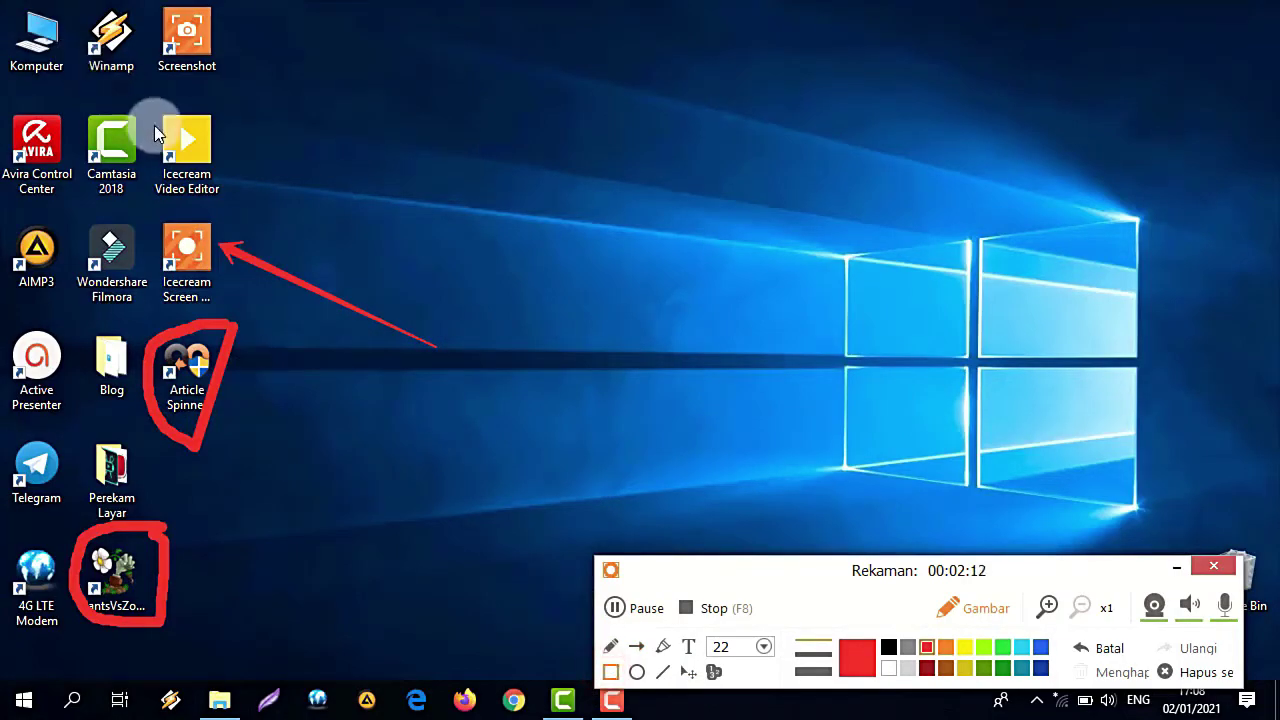
mouse_move(150, 102)
mouse_down()
mouse_move(228, 158)
mouse_move(238, 202)
mouse_up()
drag(826, 628, 1060, 690)
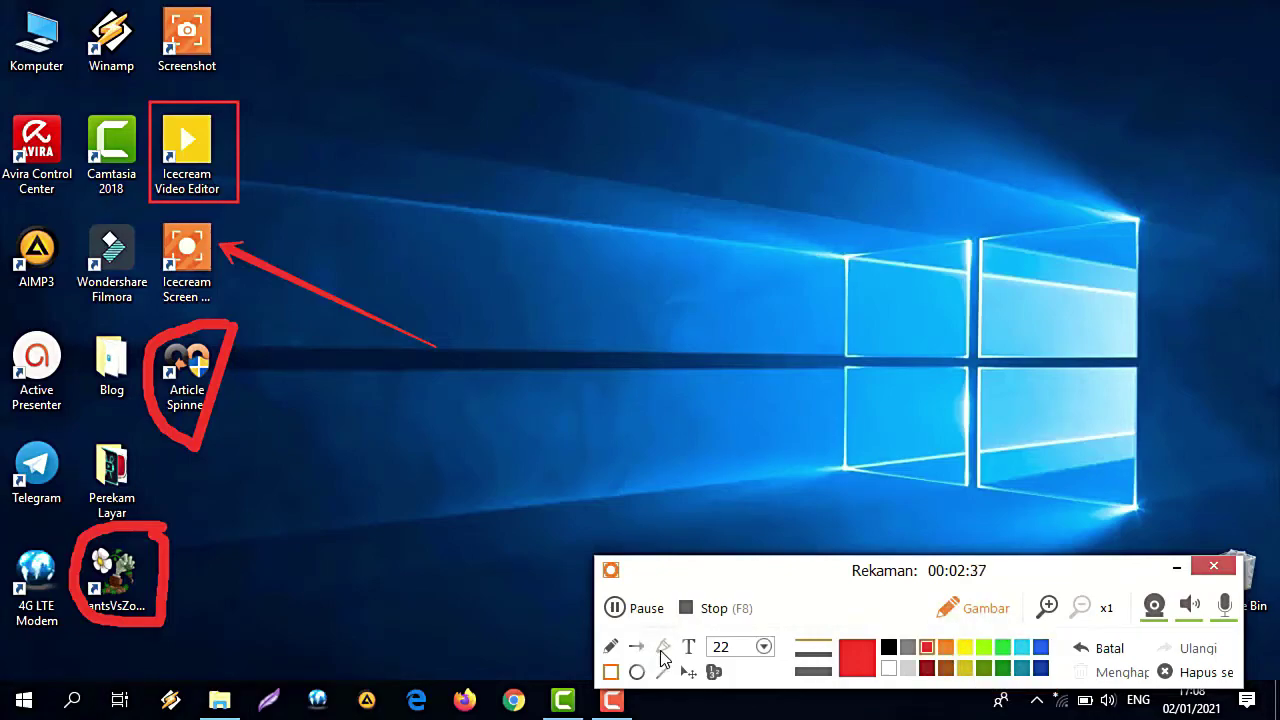
- Highlight a rectangular area in the middle of the desktop in red and add the text "Tutorial Icecream" at size 22 below it
click(663, 646)
mouse_move(516, 301)
mouse_down()
mouse_move(599, 355)
mouse_move(669, 431)
mouse_up()
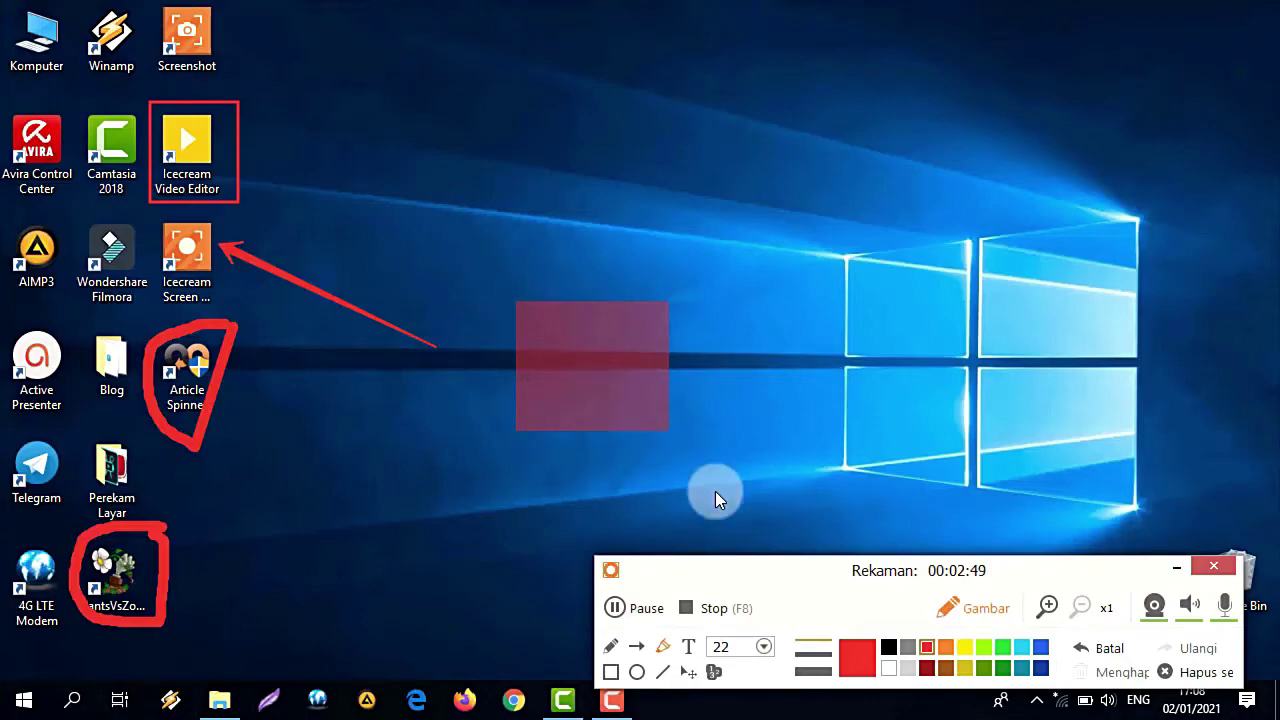
click(688, 647)
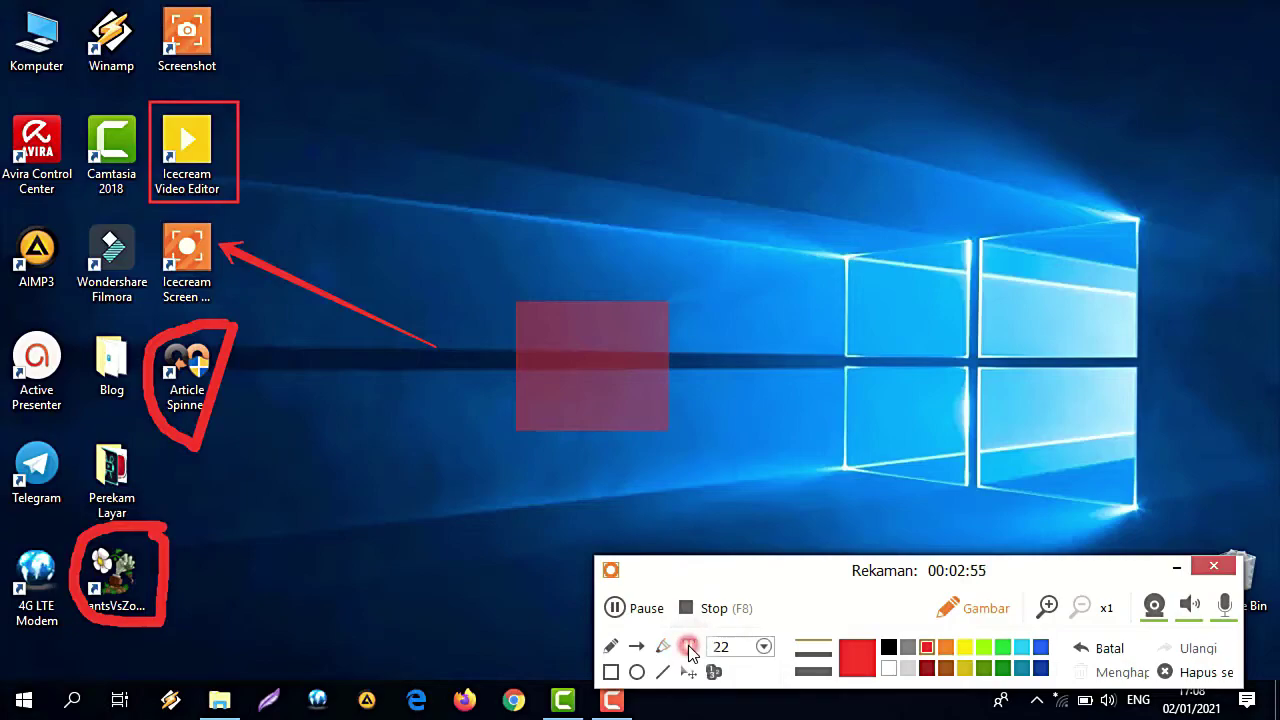
click(768, 648)
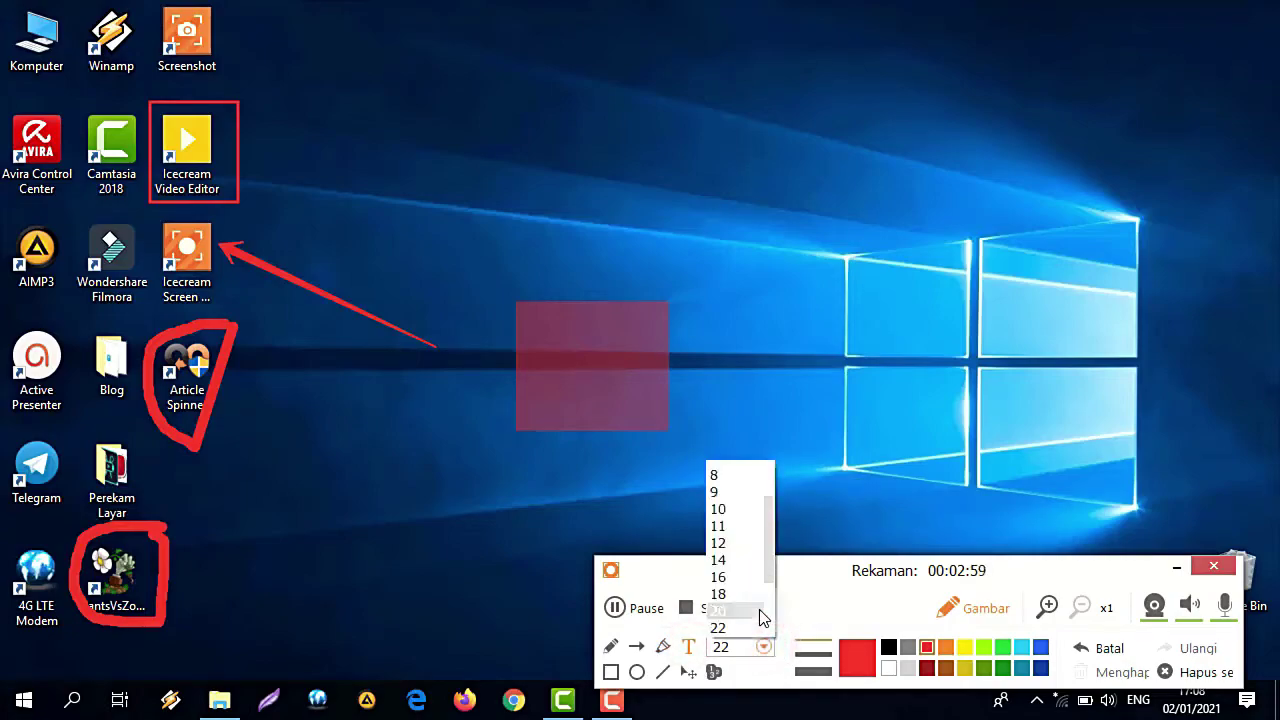
click(659, 559)
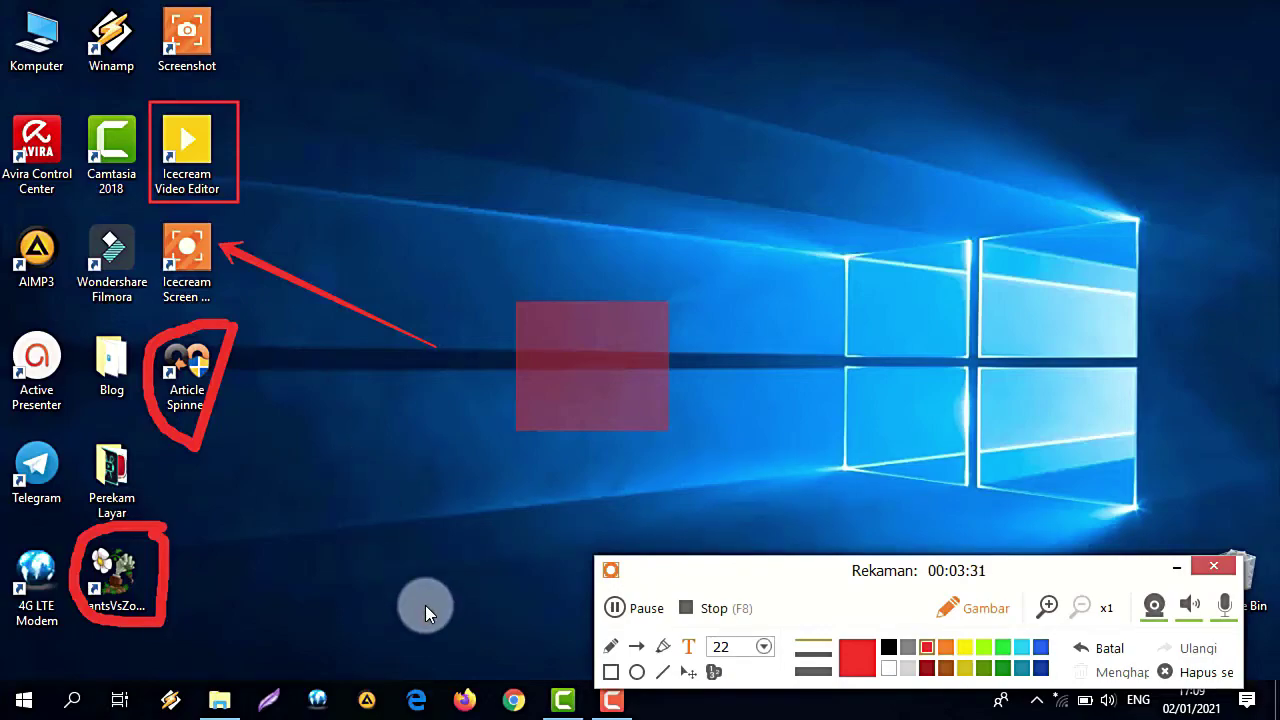
text(Tutorial Icecream)
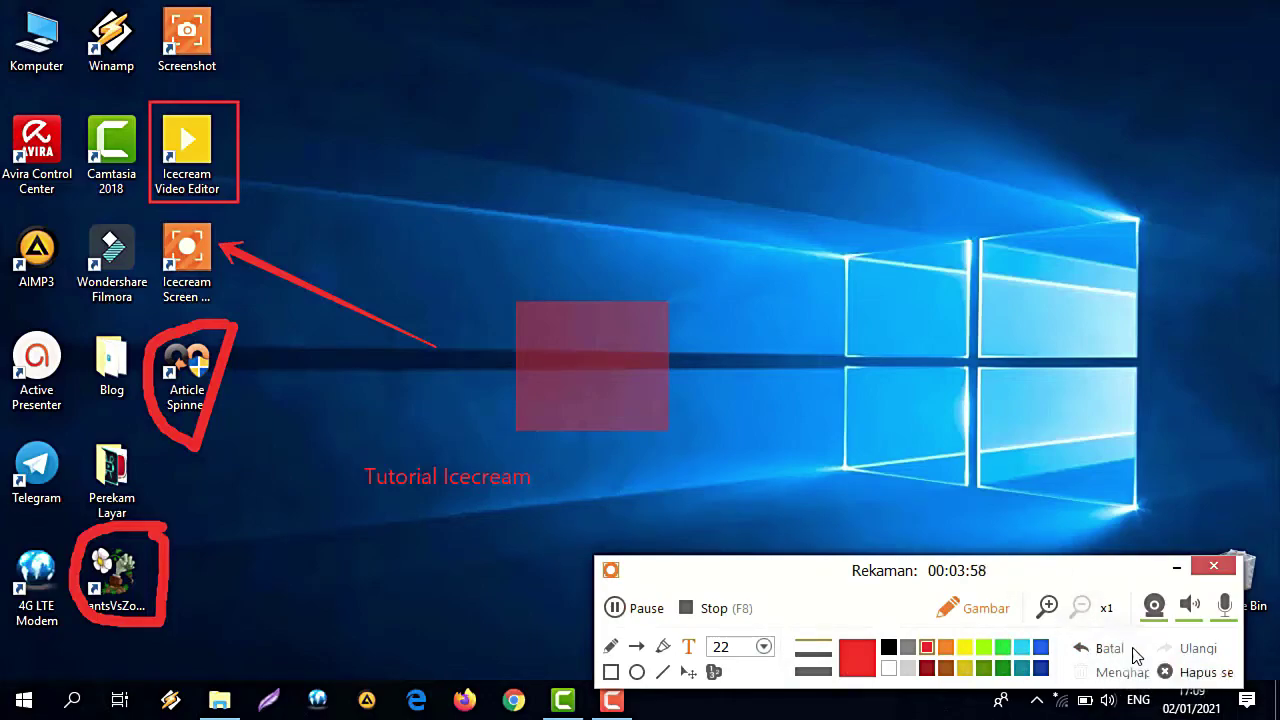
- Erase all the drawings and the text annotation, and minimise the recording controls
click(1182, 676)
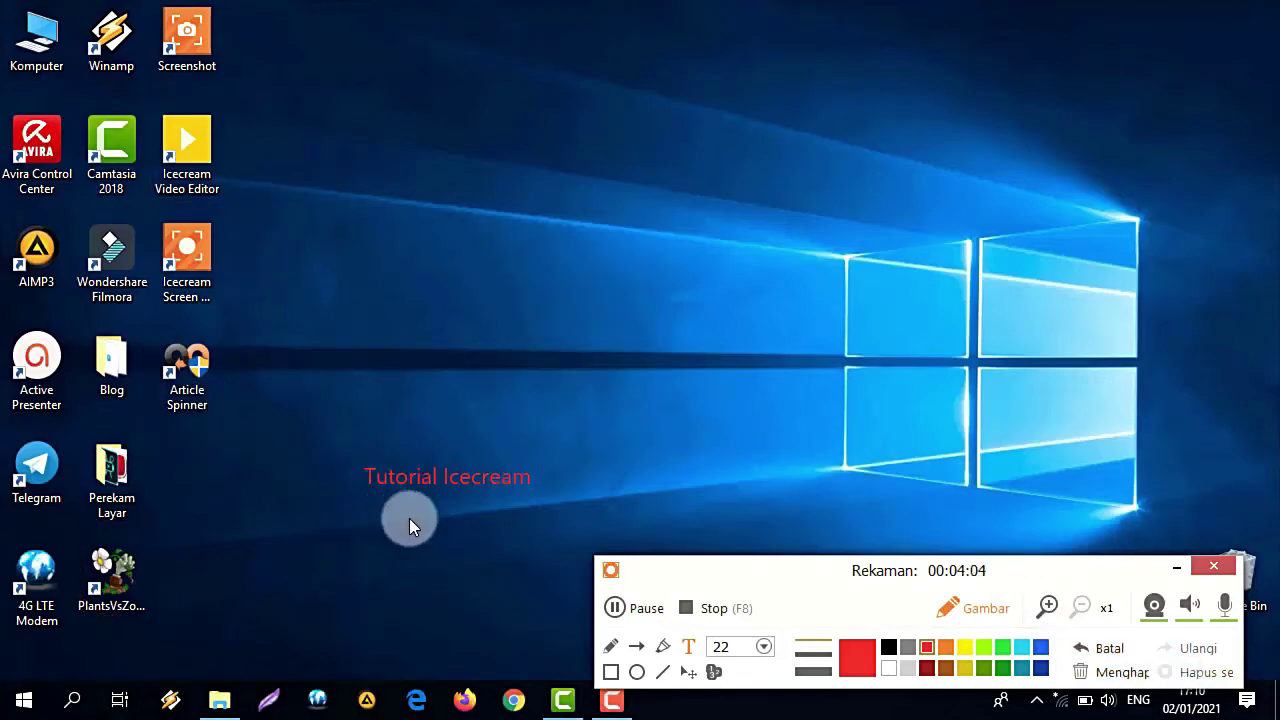
click(1087, 676)
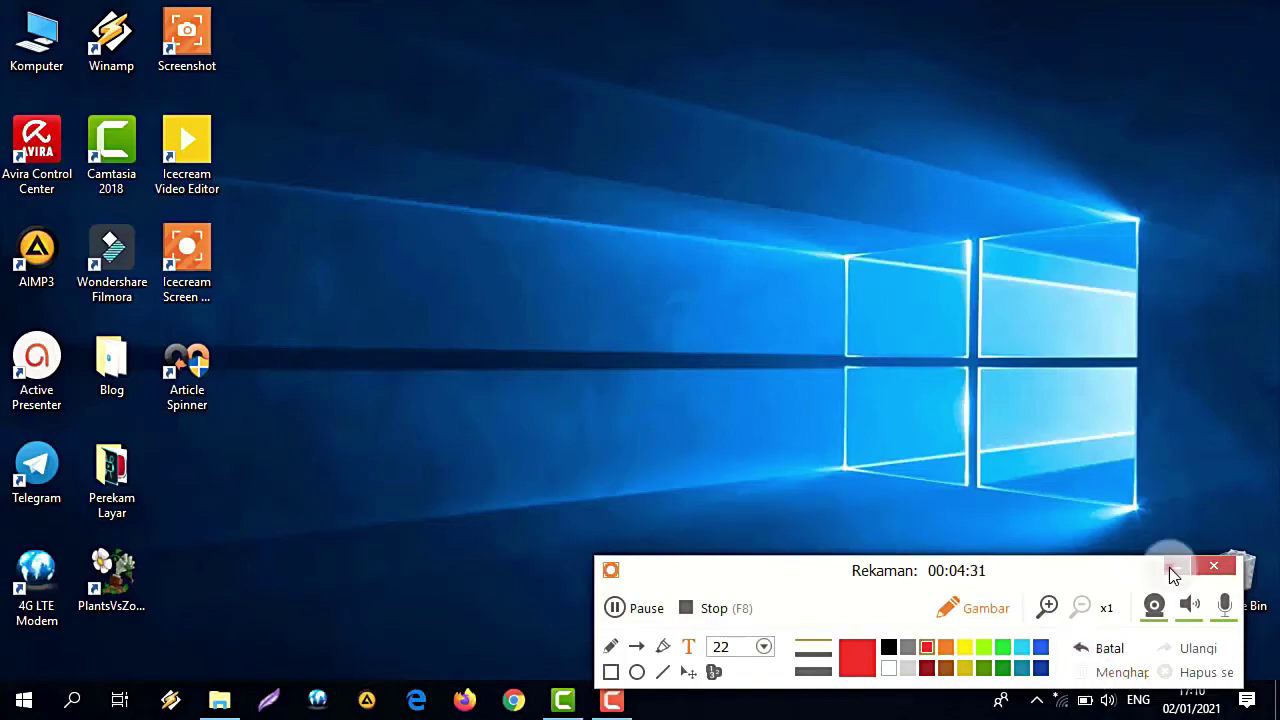
click(1172, 568)
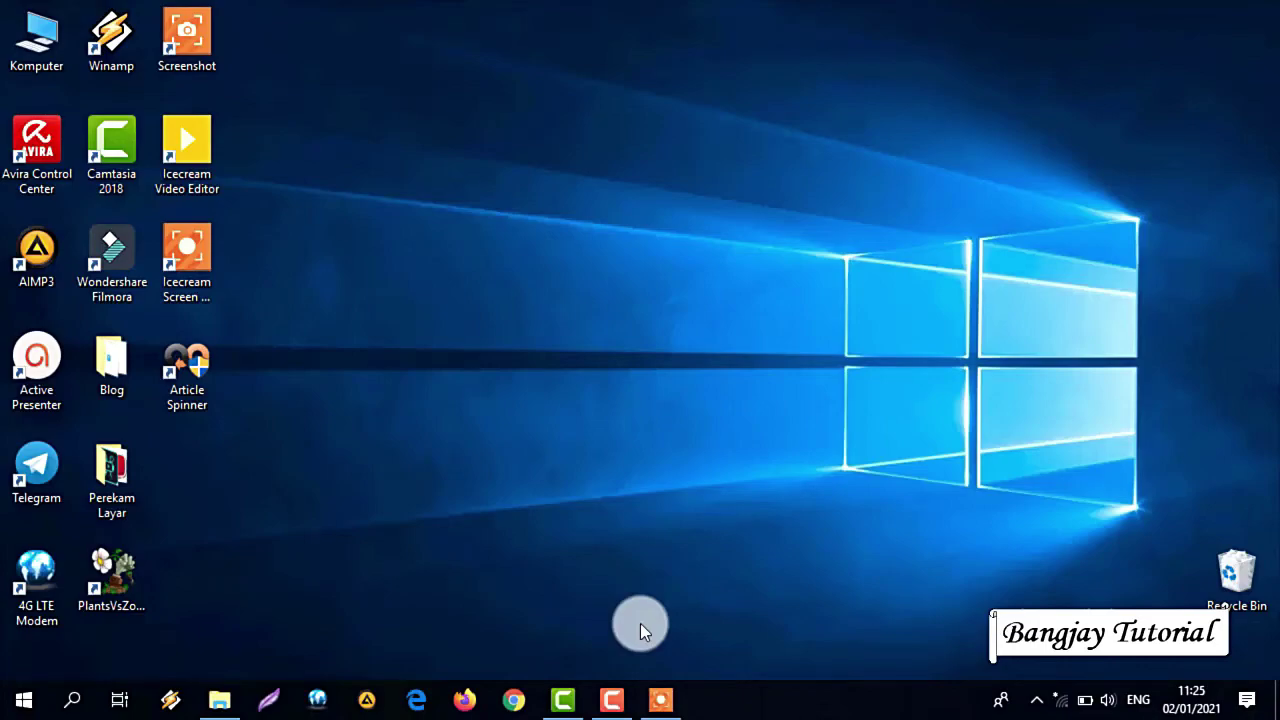
- Briefly show the DataQu folder window while recording, and stop the recording from the restored controls
click(219, 699)
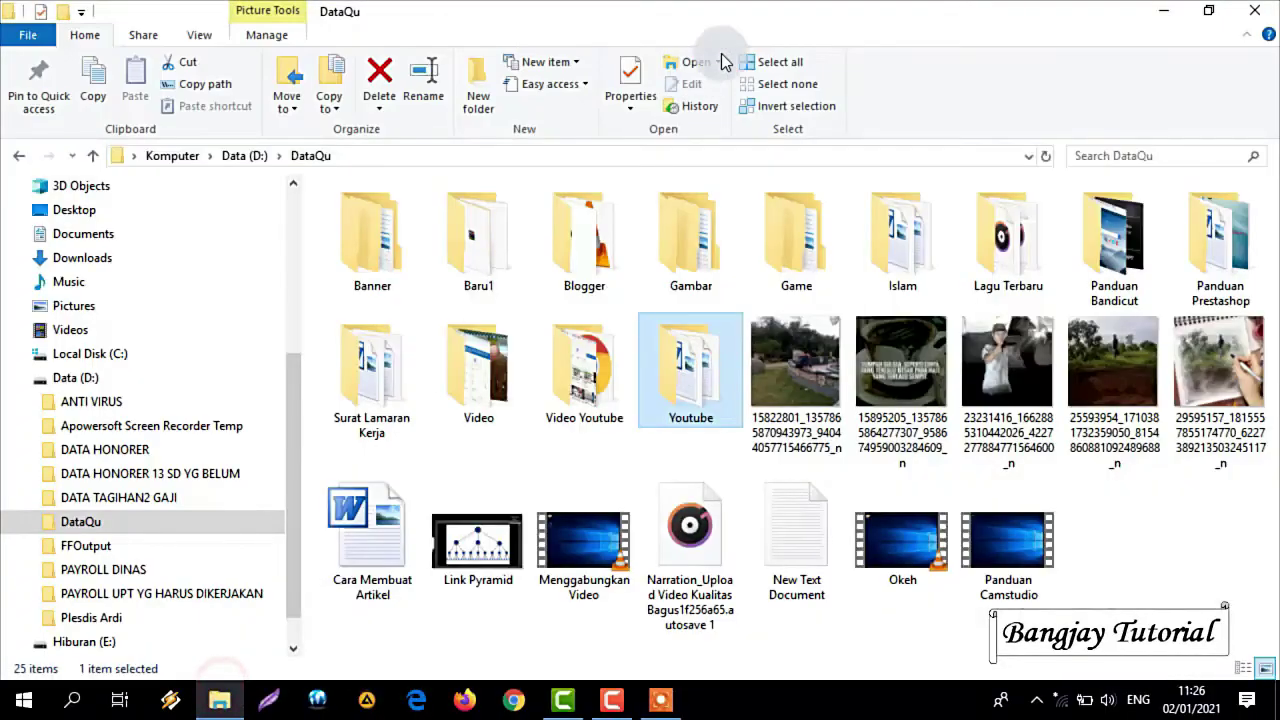
click(1161, 14)
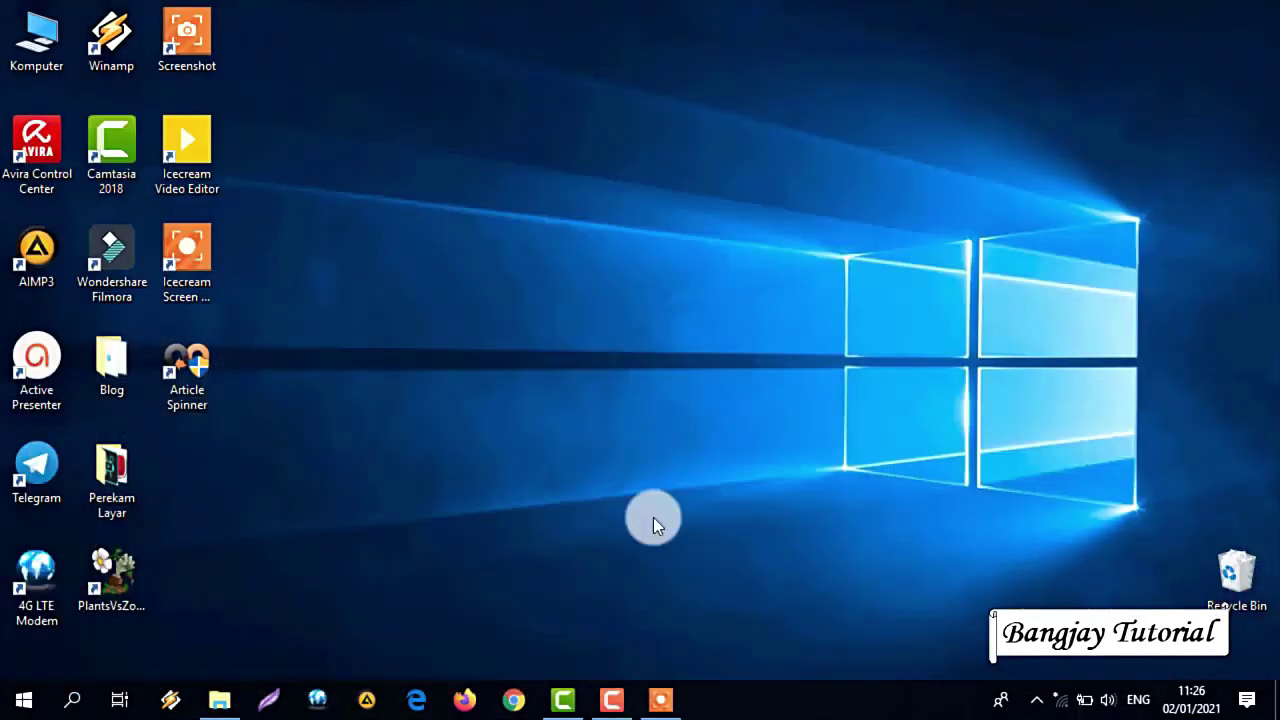
click(660, 699)
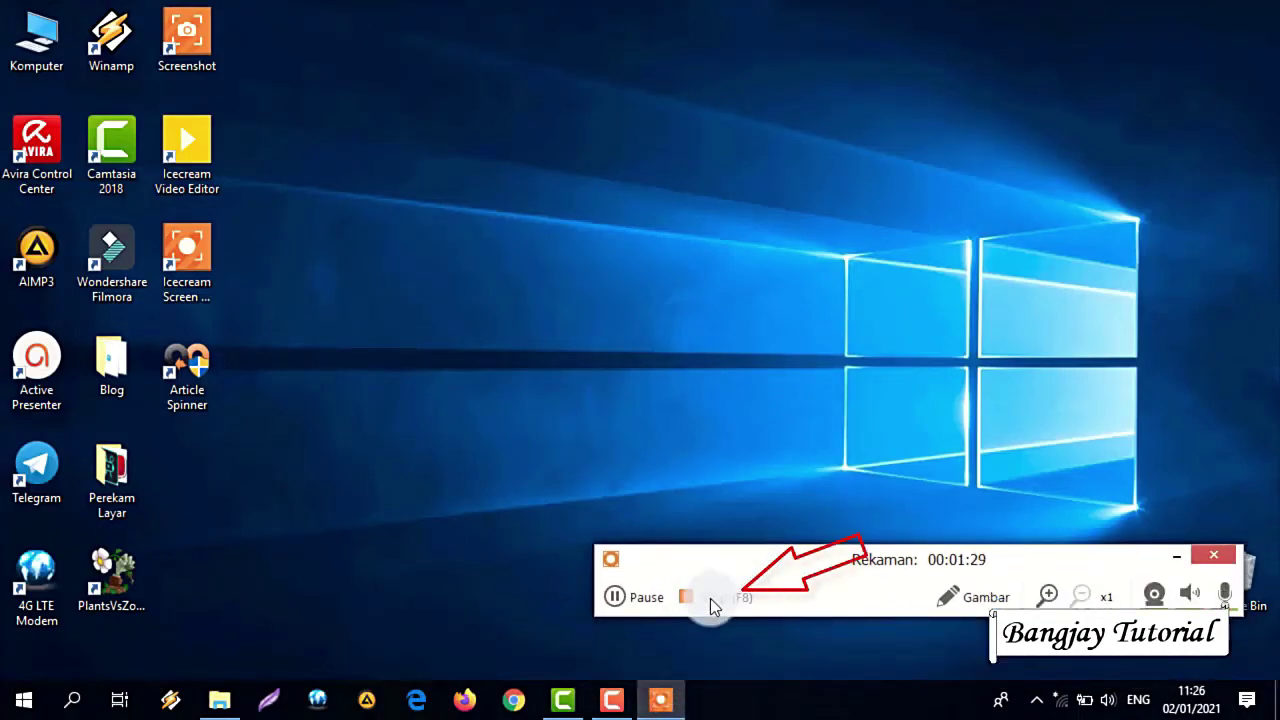
click(705, 605)
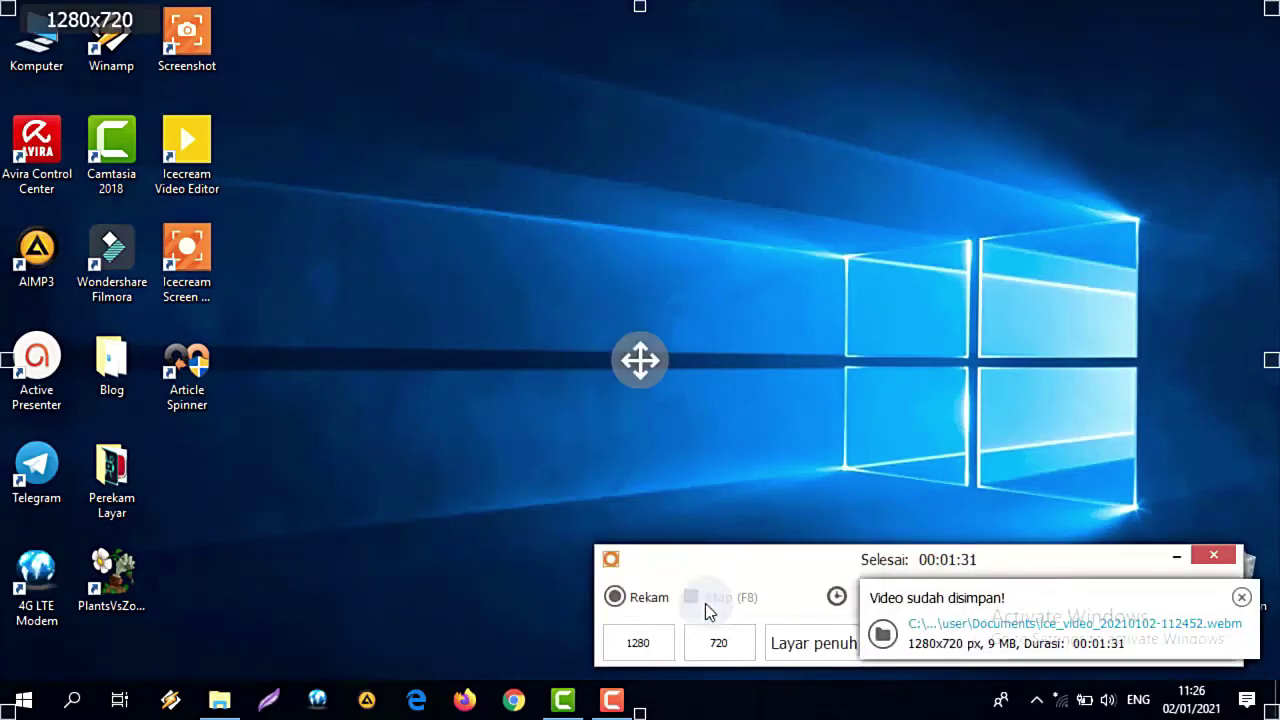
- Open the Documents folder that holds the saved recording ice_video_20210102-112452.webm
click(880, 640)
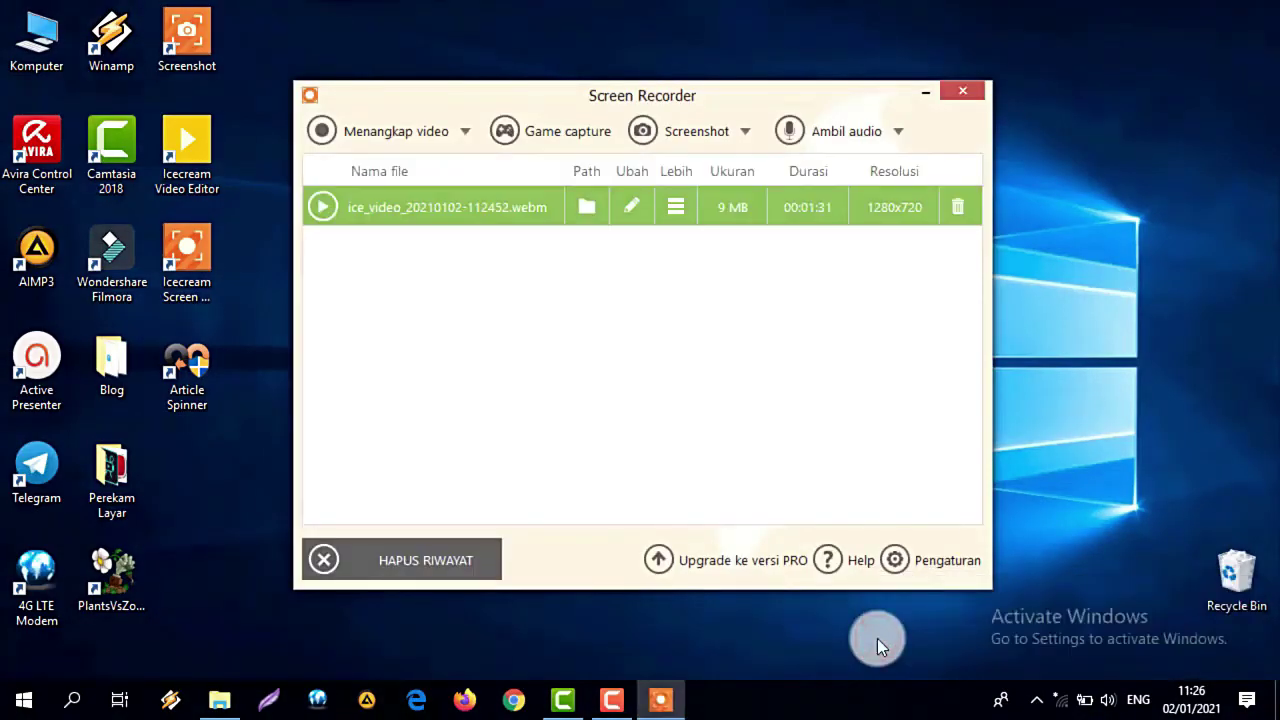
click(386, 212)
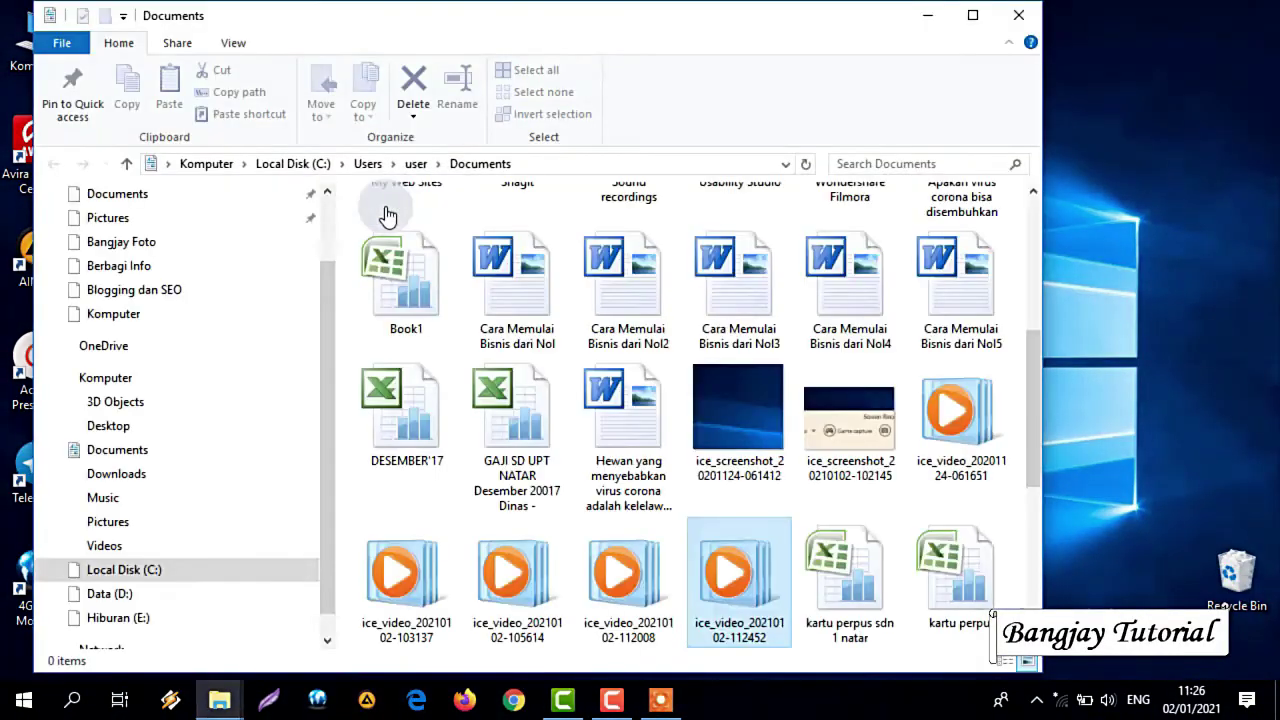
click(662, 698)
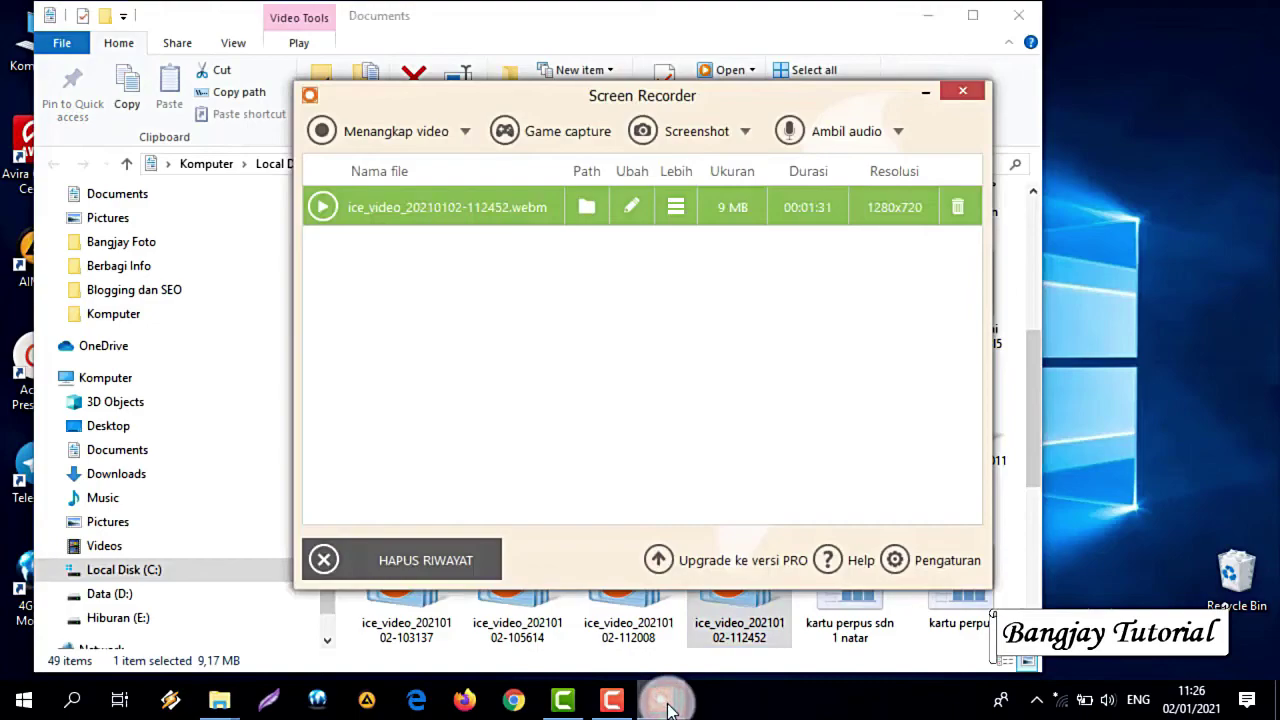
click(757, 20)
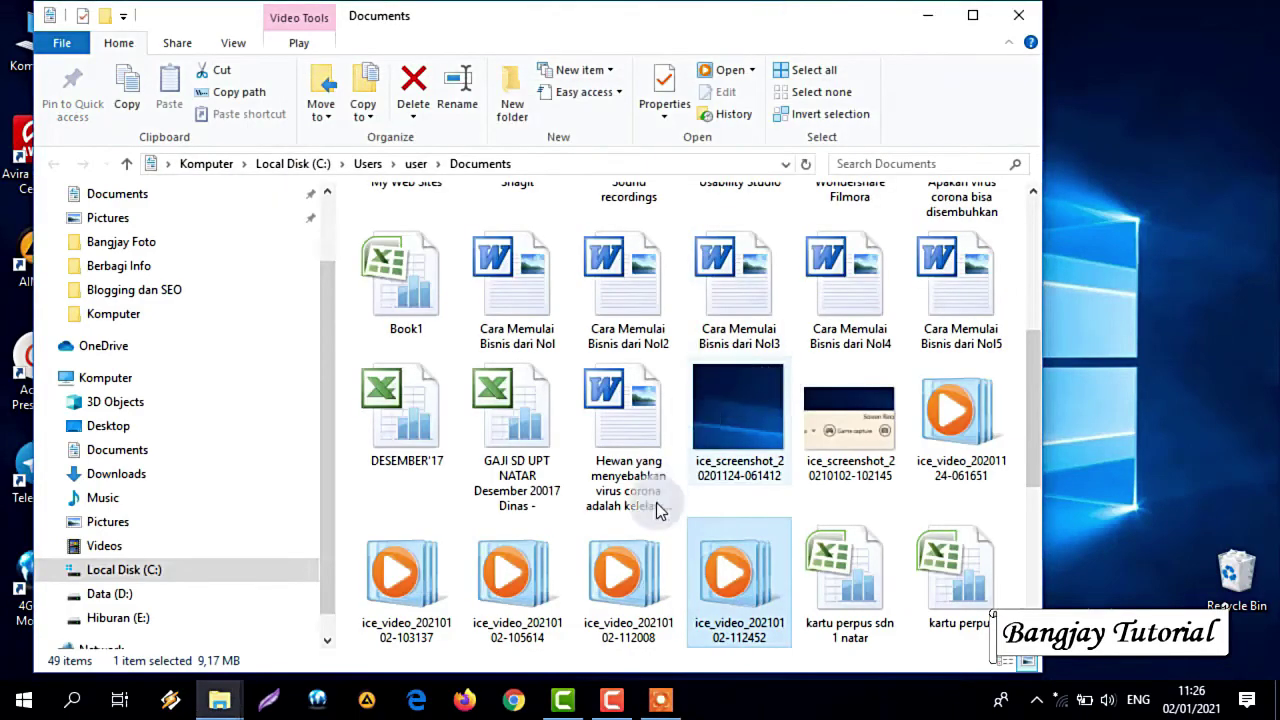
click(725, 582)
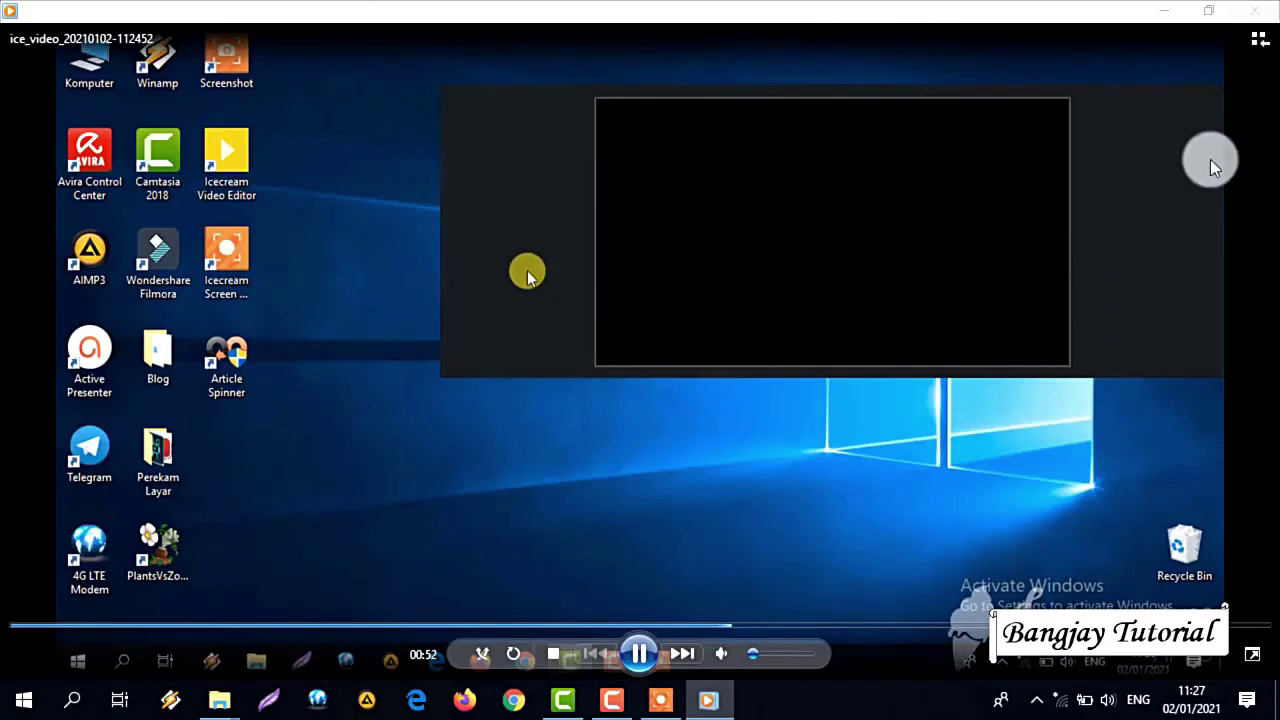
click(1090, 626)
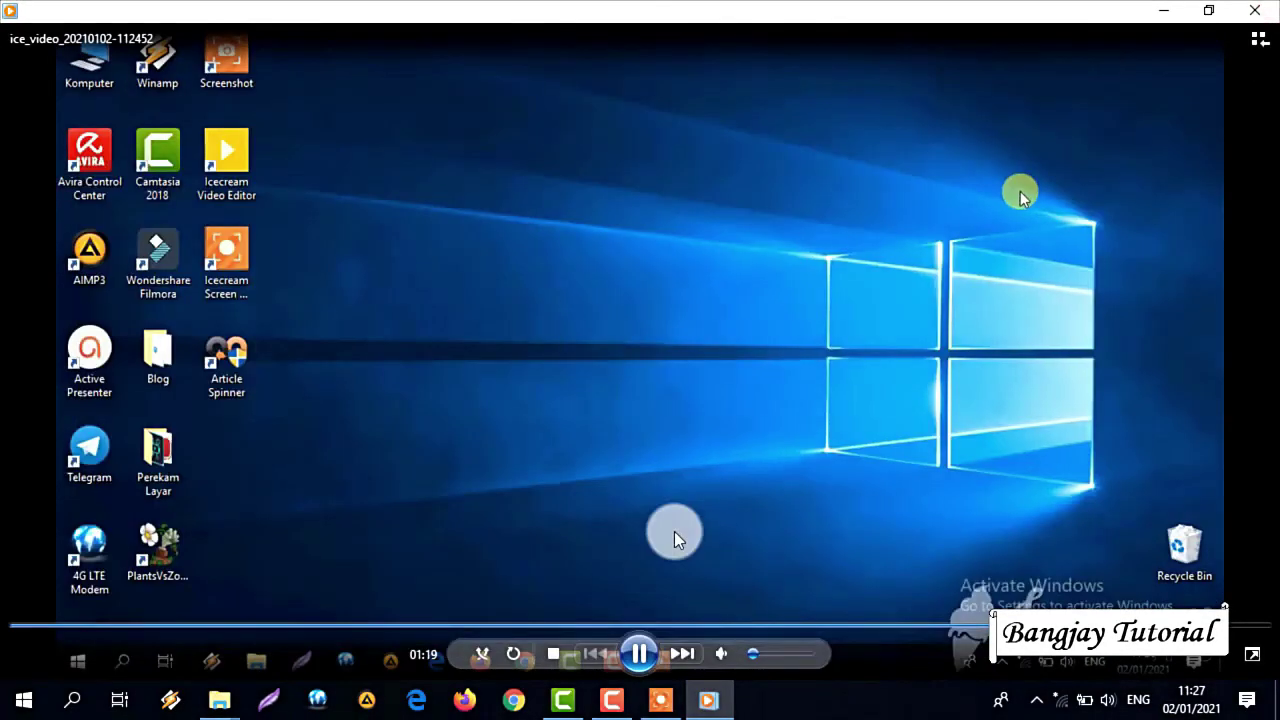
key(alt+F4)
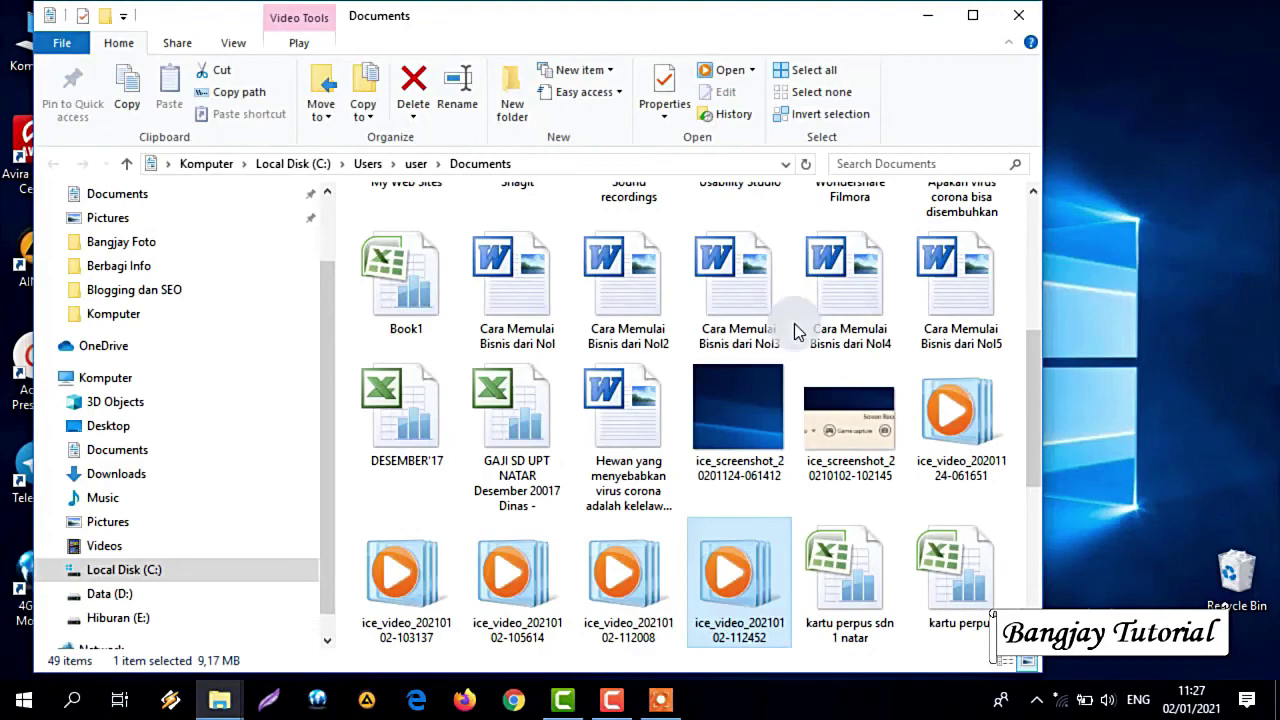
- Maximise the Documents window and clear the recording history in Icecream Screen Recorder
double_click(960, 8)
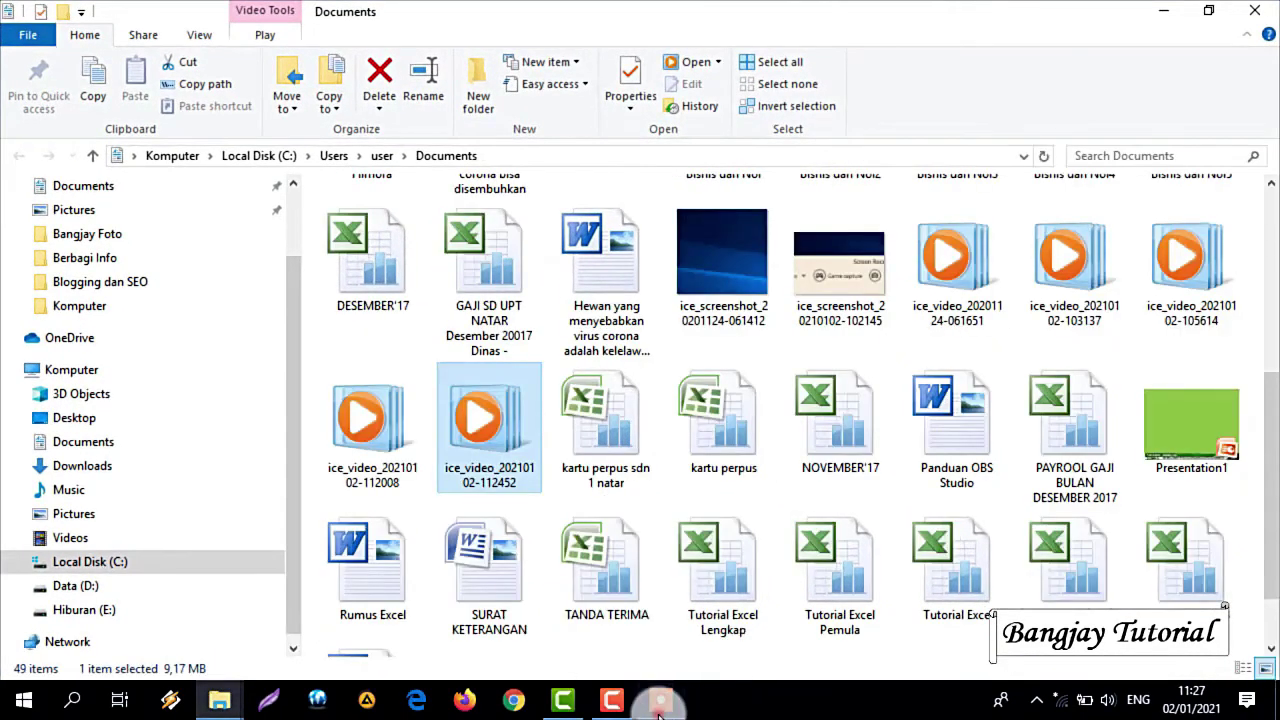
click(660, 698)
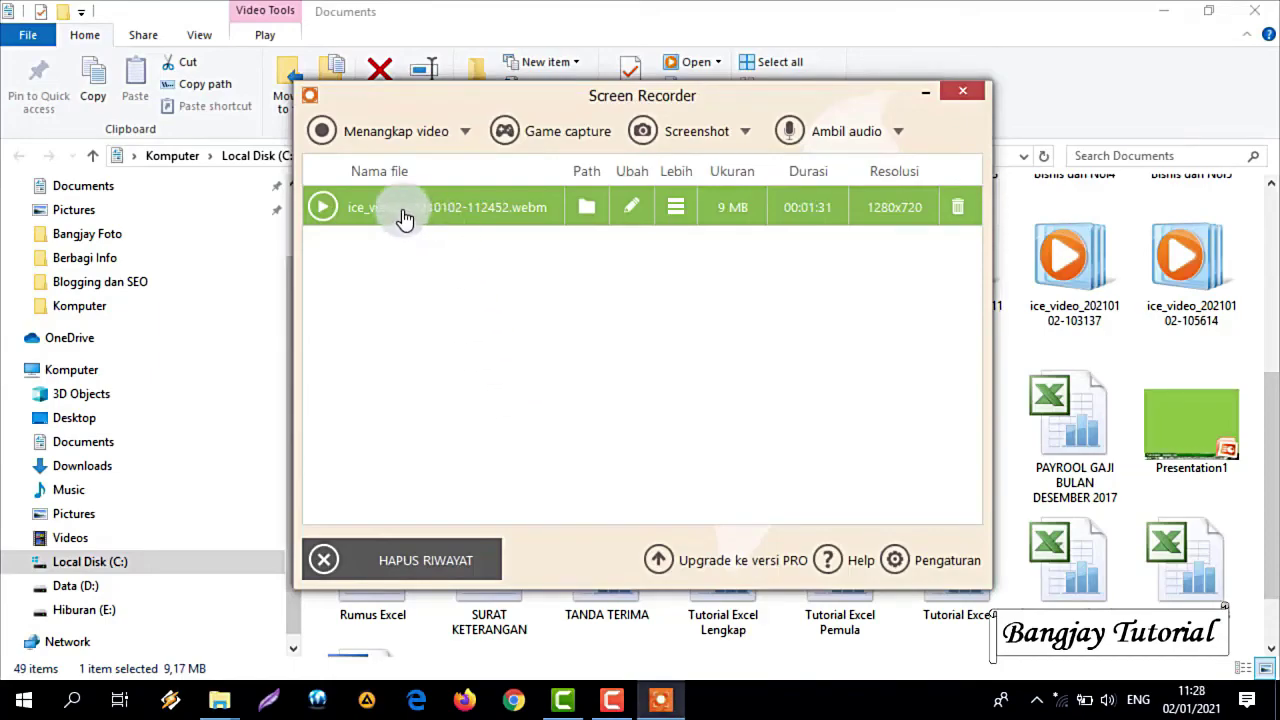
click(423, 560)
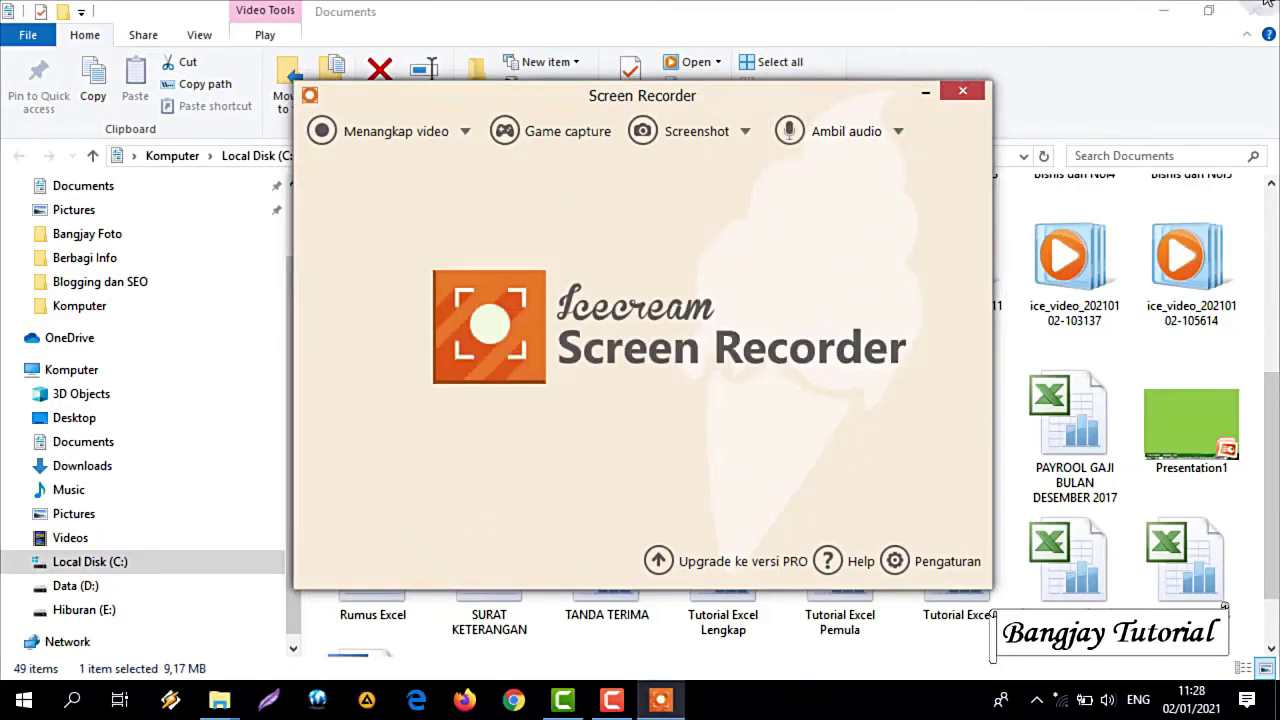
- Minimise the Documents window and the Screen Recorder window to return to the desktop
click(1165, 11)
drag(562, 108, 571, 105)
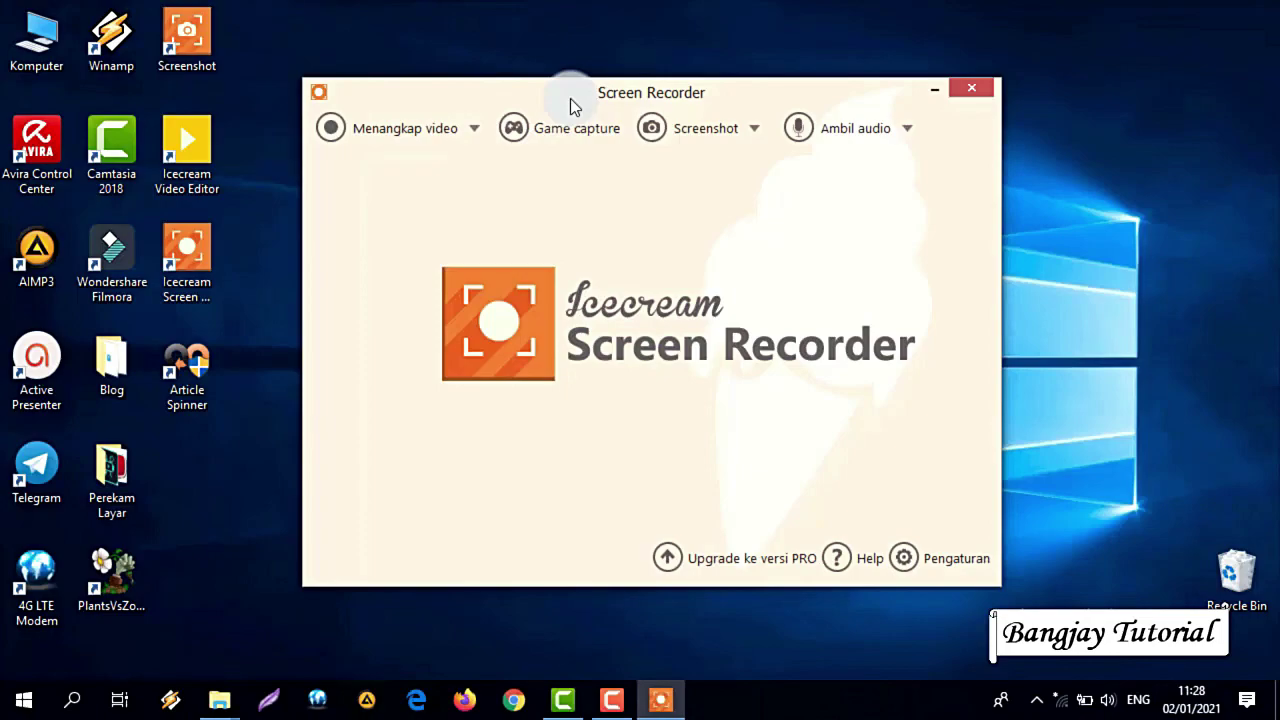
click(935, 84)
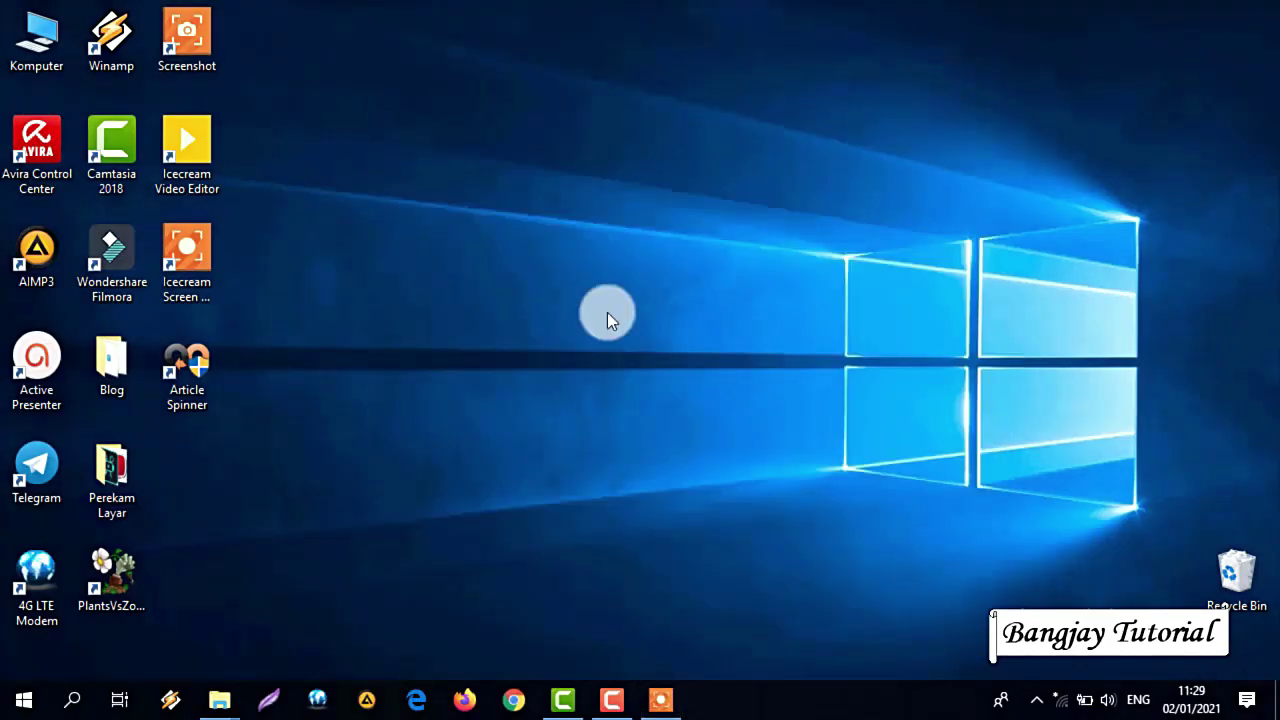